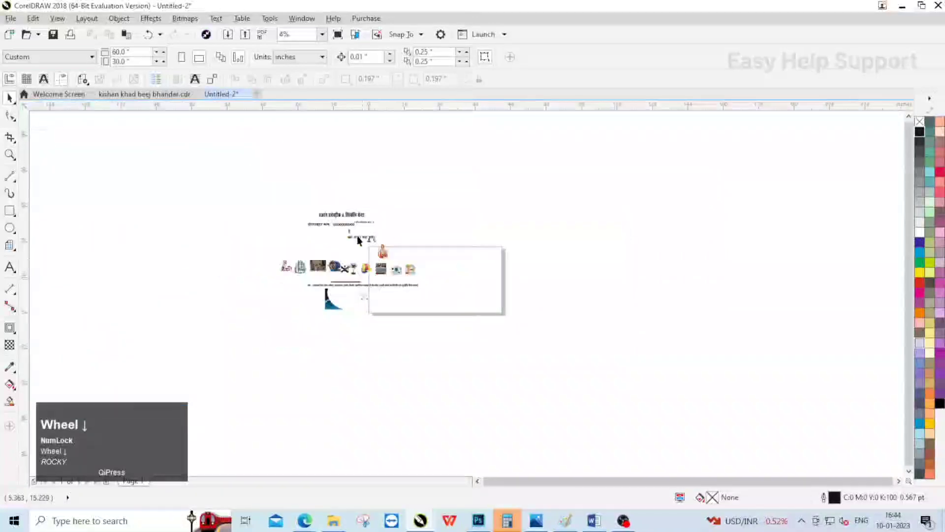
Select all the prepared texts and pictures and move them together off the page to its left side.
scroll(321, 207, "up", 1)
mouse_move(214, 183)
left_mouse_down()
mouse_move(464, 352)
mouse_move(554, 436)
left_mouse_up()
left_click_drag(425, 333, 327, 320)
left_click(644, 338)
scroll(642, 354, "up", 1)
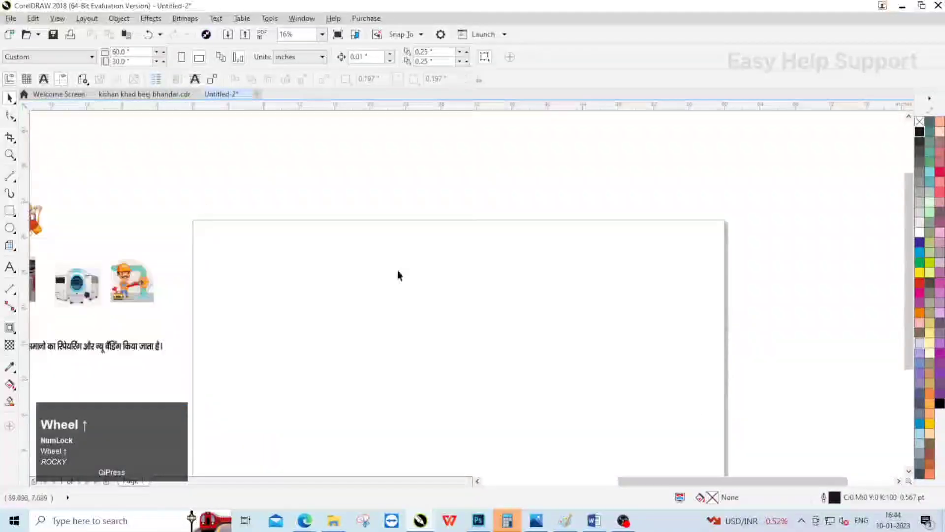
Add a page-sized 60 × 30 inch rectangle and give it a two-step inward contour with a 0.5 inch offset.
double_click(9, 211)
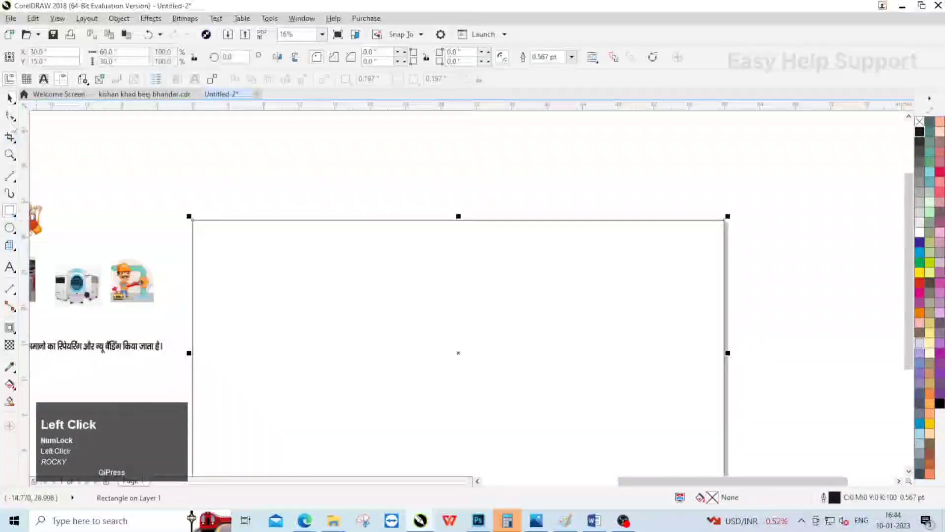
left_click(11, 329)
left_click(48, 341)
scroll(244, 233, "up", 1)
left_click_drag(240, 223, 245, 228)
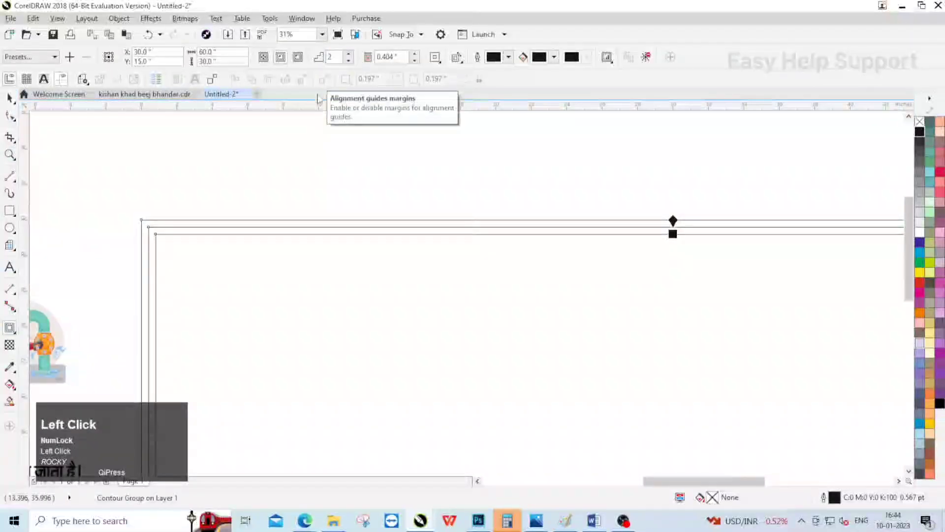
left_click(372, 55)
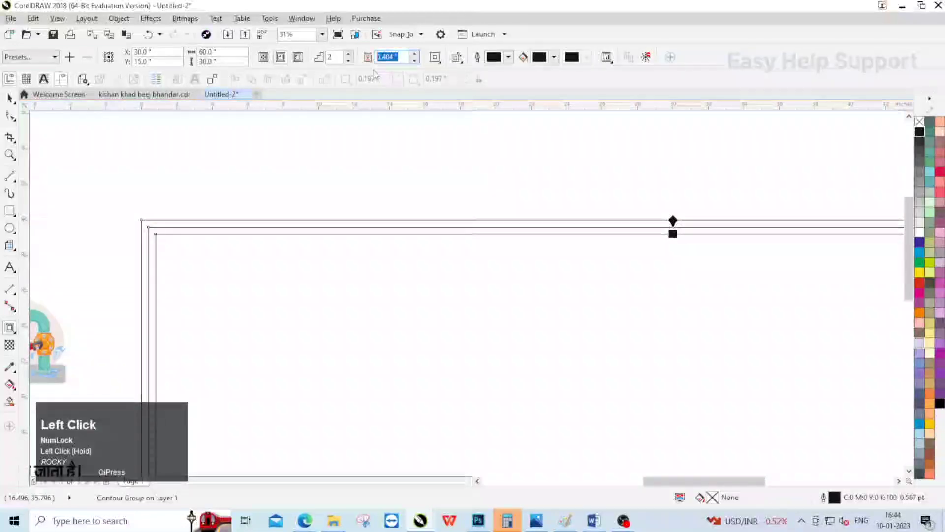
type("0.5")
key("Return")
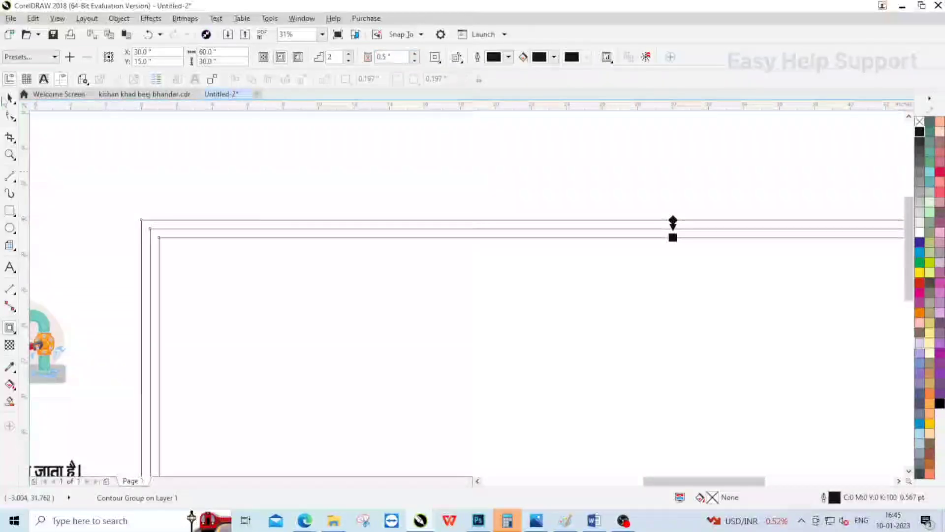
Break the contour group apart and ungroup it into separate rectangles.
left_click(11, 99)
right_click(317, 297)
left_click(379, 289)
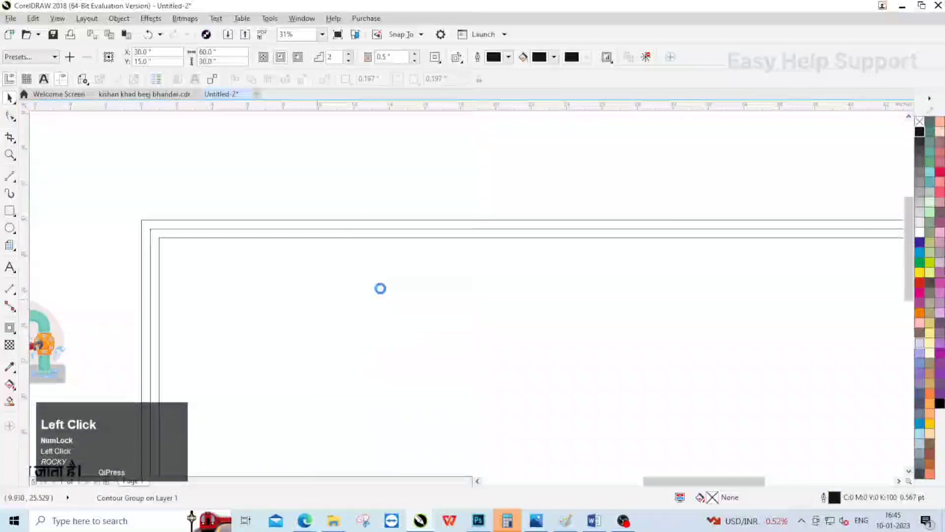
left_click(378, 296)
scroll(352, 197, "down", 1)
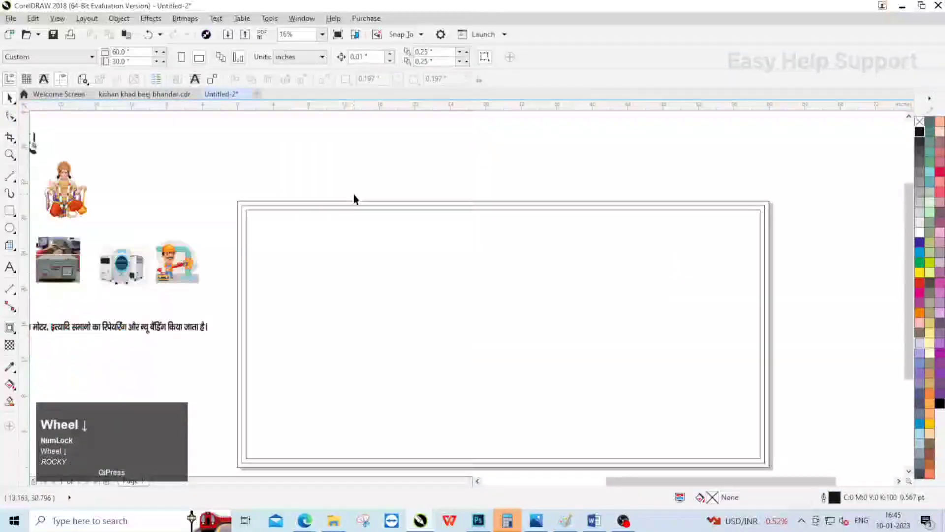
Fill the middle 59 × 29 inch rectangle with white and the outer page-sized rectangle with blue.
scroll(306, 207, "up", 1)
left_click(308, 200)
scroll(309, 199, "down", 1)
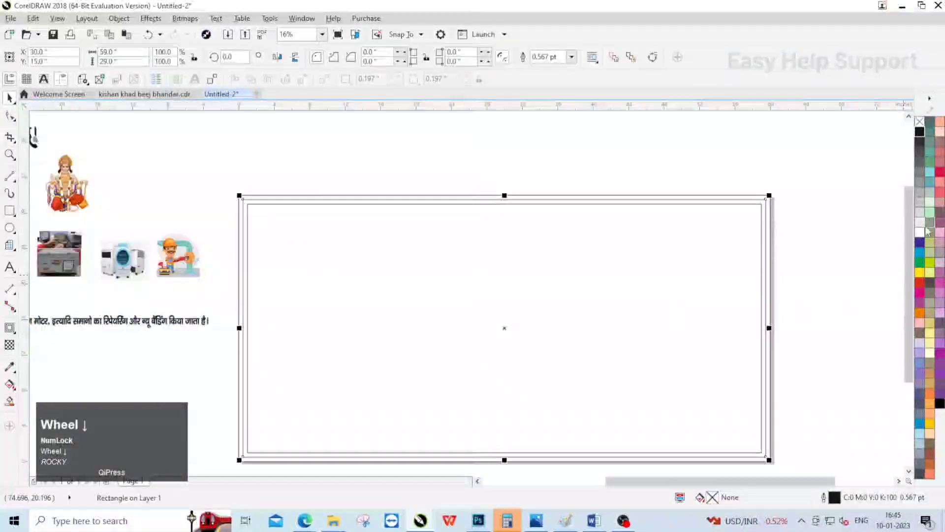
scroll(767, 196, "up", 1)
left_click(766, 197)
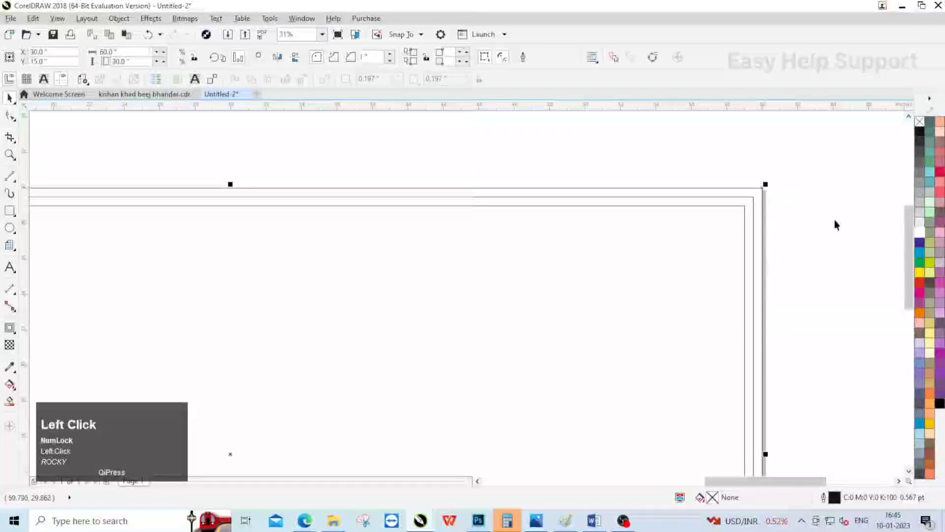
left_click(920, 243)
scroll(484, 183, "down", 1)
Apply a diagonal linear fountain fill to the outer rectangle, running from green at the upper-left corner to magenta at the lower-right.
left_click(10, 384)
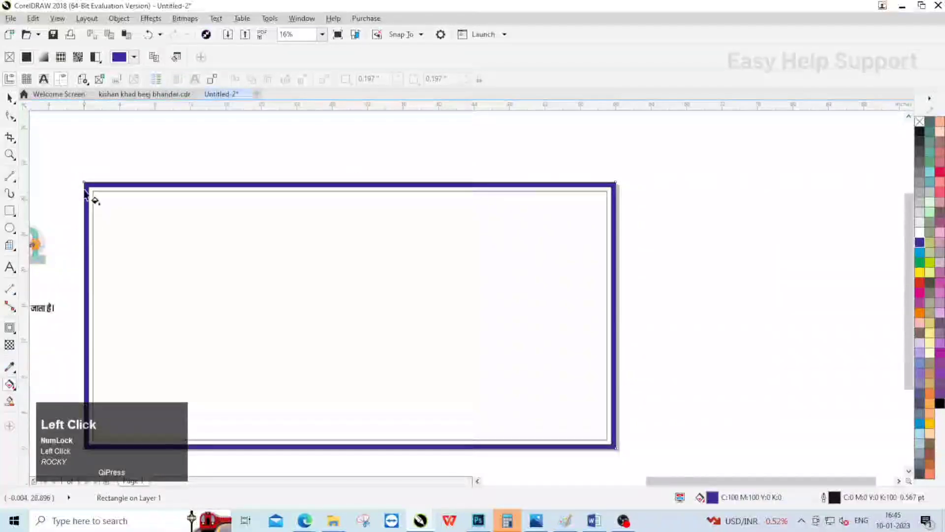
left_click_drag(279, 281, 615, 448)
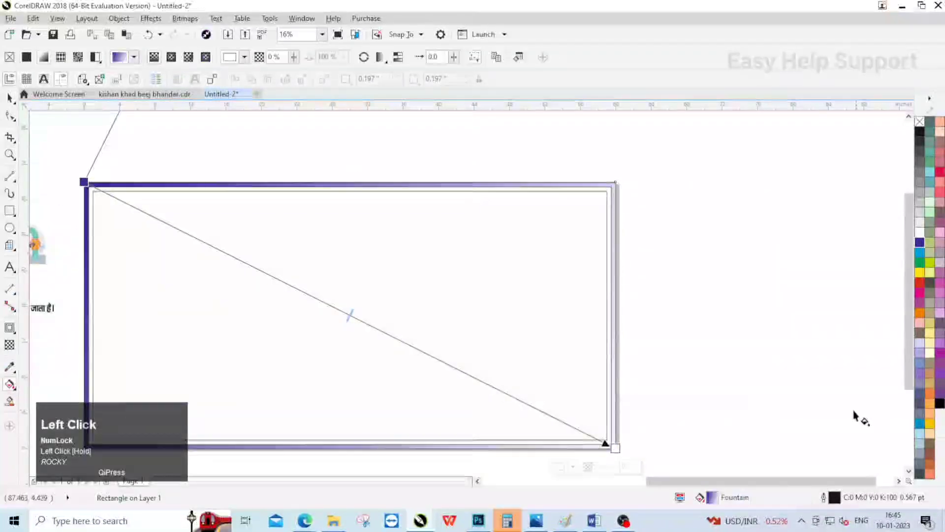
left_click(920, 292)
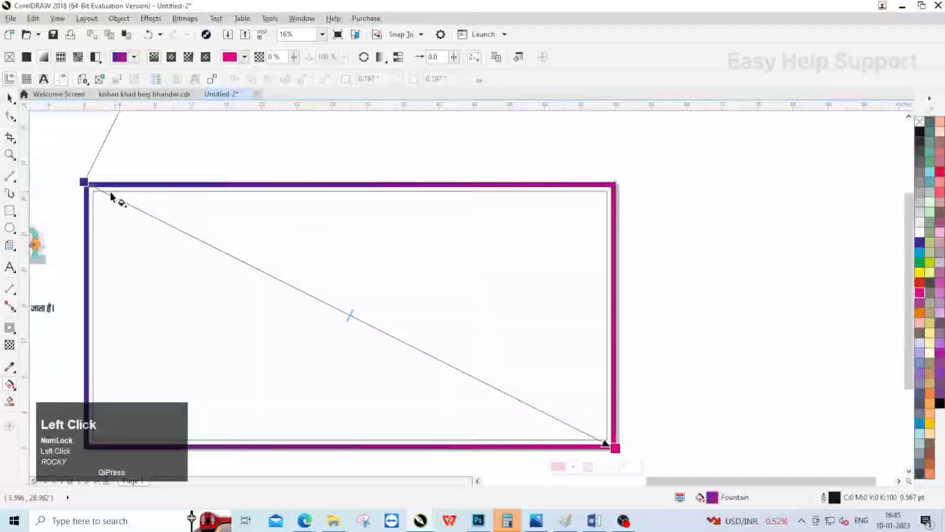
left_click(83, 182)
left_click(920, 262)
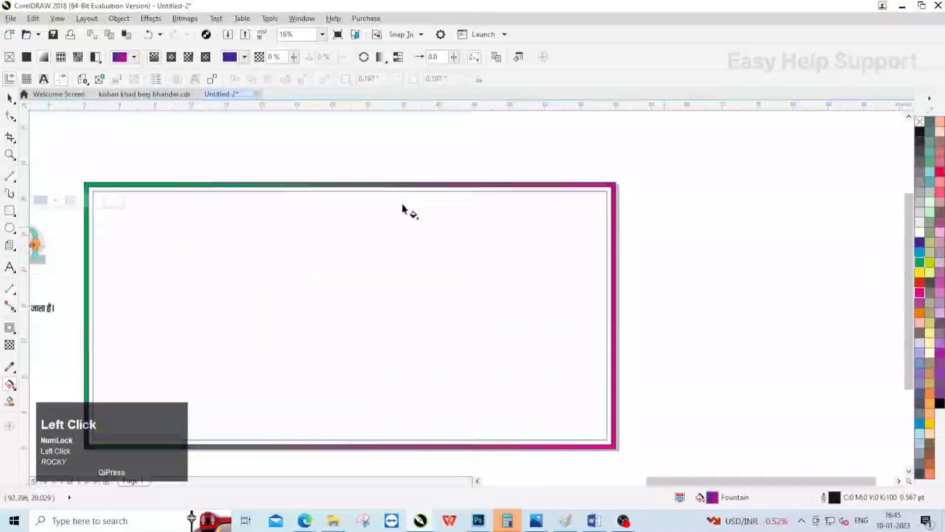
left_click(10, 97)
left_click(217, 148)
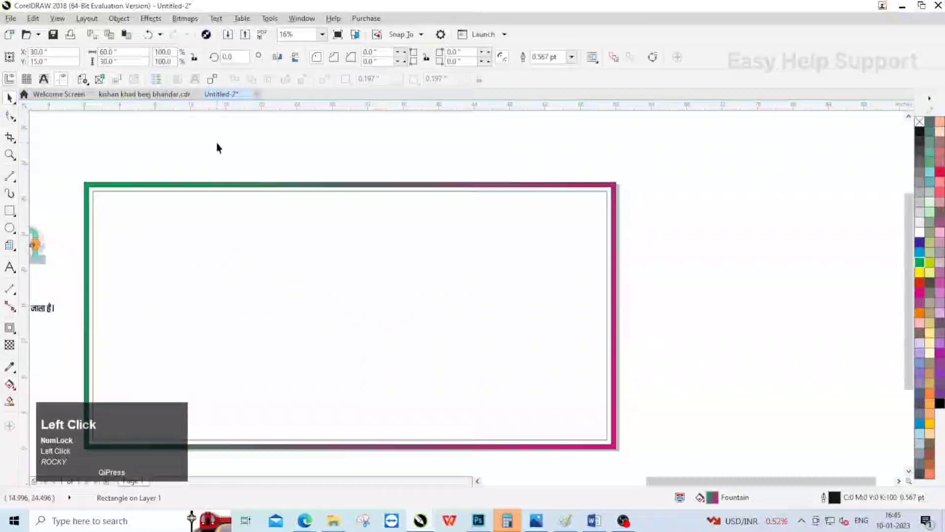
Remove the outline from the gradient-filled outer rectangle.
scroll(271, 192, "up", 2)
left_click(272, 192)
right_click(919, 122)
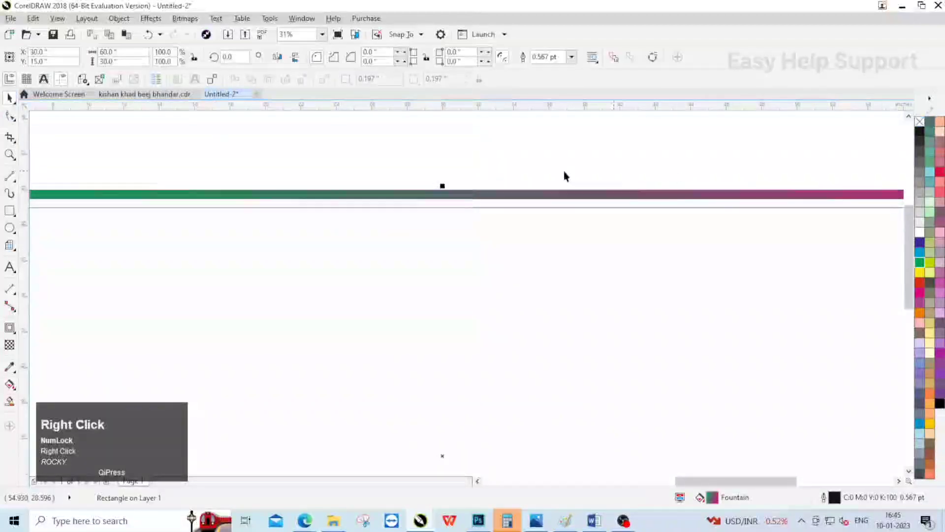
scroll(504, 191, "down", 2)
scroll(504, 191, "down", 2)
left_click(368, 170)
Place the heading "बजरंग इलेक्ट्रीक & रिपेयरिंग सेन्टर" near the top of the page and enlarge it to about 49.6 inches wide.
scroll(268, 182, "down", 2)
scroll(268, 182, "up", 2)
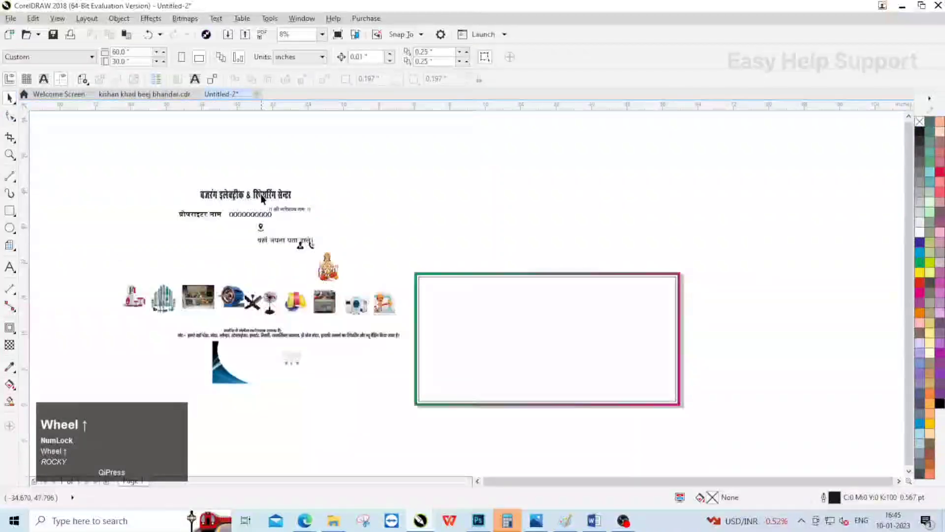
left_click(247, 195)
left_click_drag(271, 200, 717, 350)
scroll(618, 312, "up", 2)
left_click(630, 273)
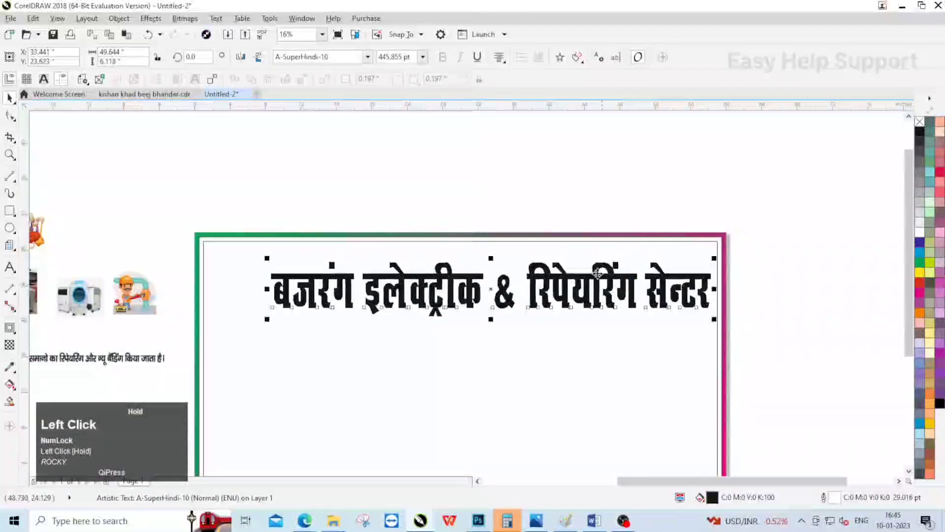
Move the proprietor name text, the placeholder phone number and the "!! श्री गणेशाय नमः !!" line to just above the page.
scroll(619, 225, "down", 1)
left_click(312, 221)
scroll(265, 208, "down", 1)
scroll(250, 217, "up", 1)
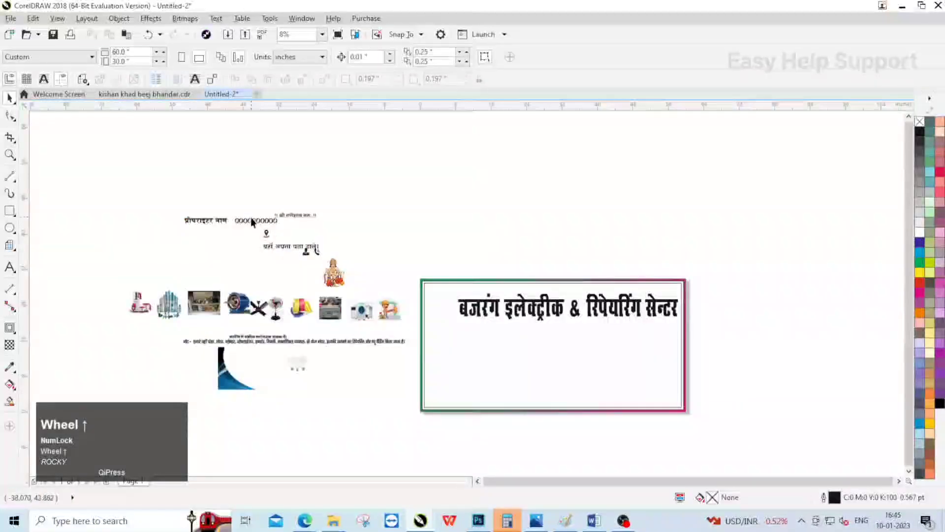
left_click(253, 221)
left_click(211, 223, "shift")
left_click_drag(211, 223, 494, 268)
left_click(294, 215)
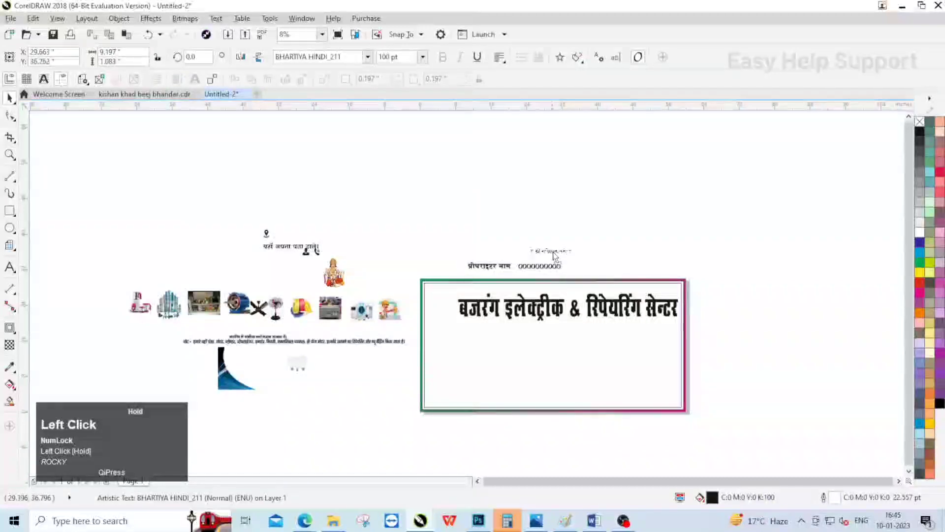
Position the proprietor name above the heading's beginning and the placeholder phone number above its end, inside the border.
scroll(430, 262, "up", 2)
scroll(430, 262, "down", 1)
left_click(389, 201)
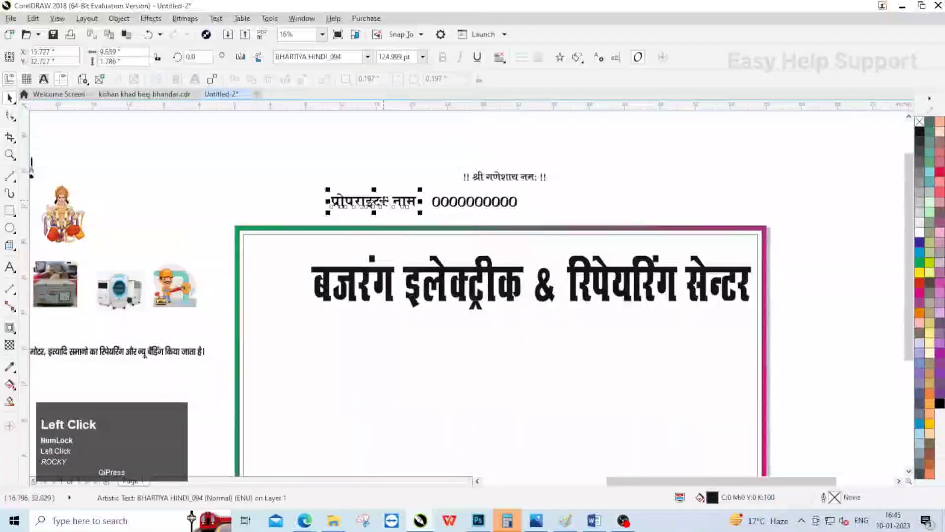
left_click_drag(389, 203, 395, 249)
left_click(491, 206)
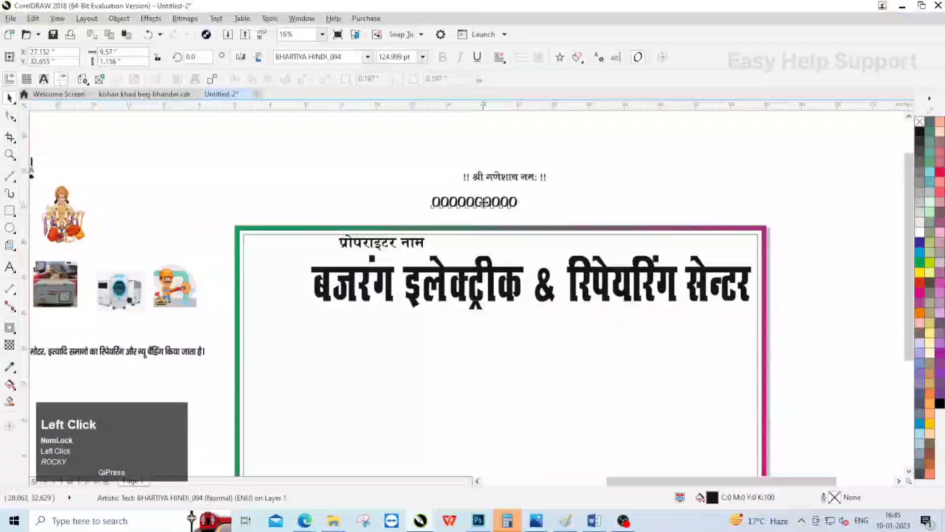
left_click_drag(484, 202, 715, 252)
left_click(622, 186)
Use Align and Distribute to align the Hanuman picture to the left and top edges of the inner border rectangle.
scroll(406, 220, "down", 2)
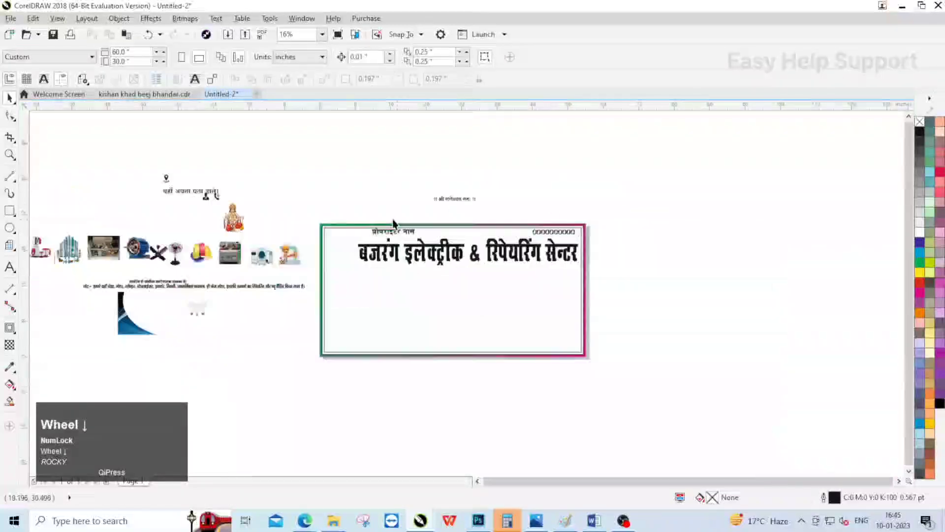
scroll(253, 210, "up", 3)
left_click(119, 18)
mouse_move(164, 176)
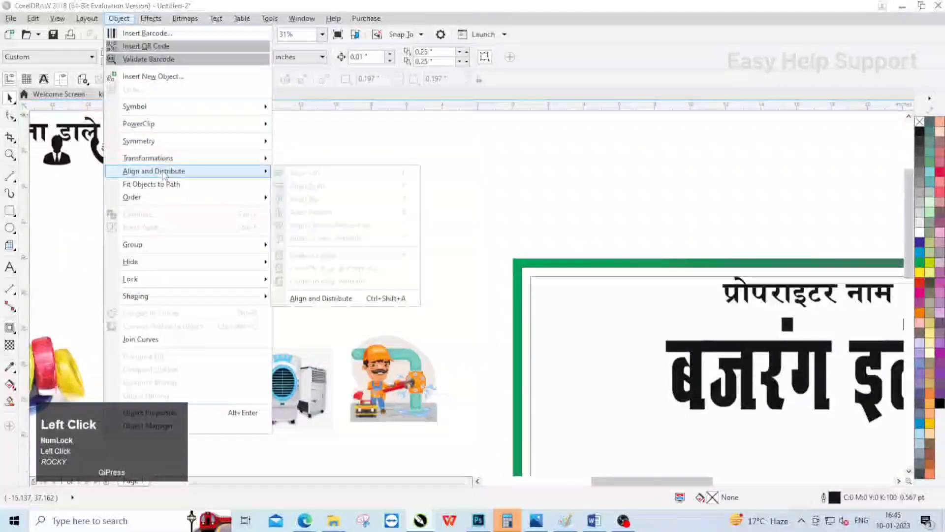
left_click(325, 298)
scroll(193, 201, "down", 3)
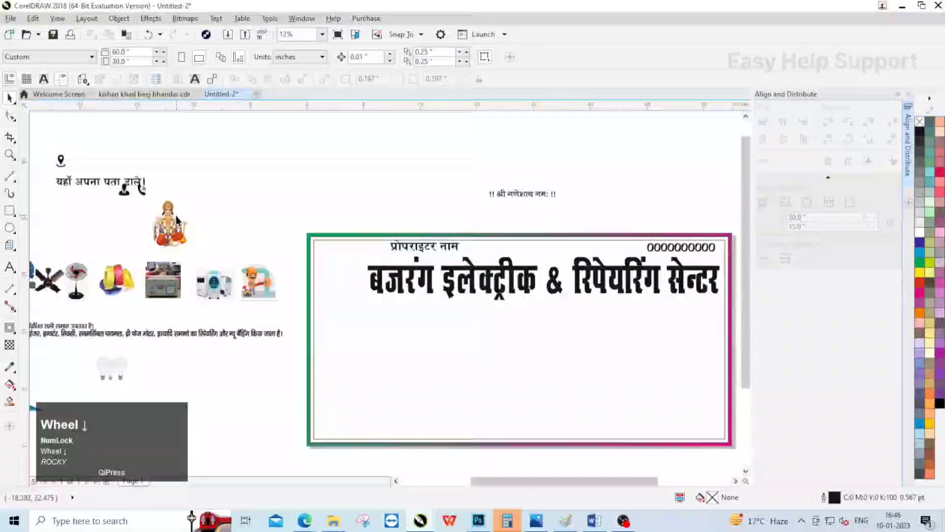
left_click(170, 224)
left_click(333, 256, "shift")
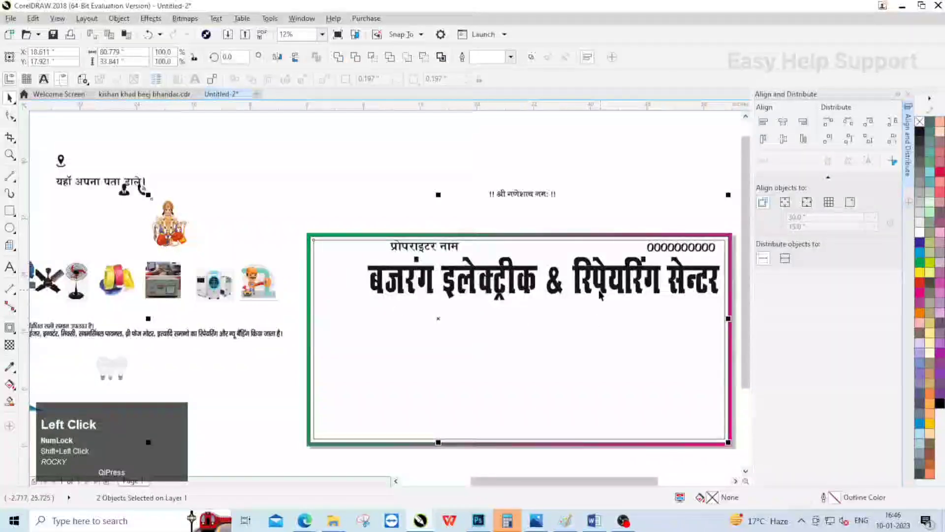
left_click(762, 140)
Enlarge the Hanuman picture proportionally from its lower-right corner to about 7 × 9 inches.
scroll(324, 276, "up", 2)
left_click(330, 266)
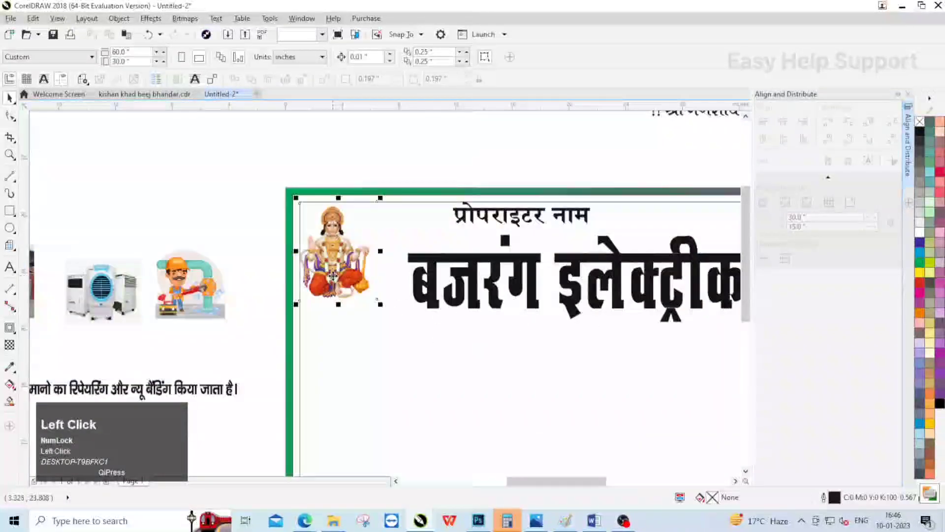
left_click_drag(382, 305, 404, 339)
scroll(179, 158, "down", 1)
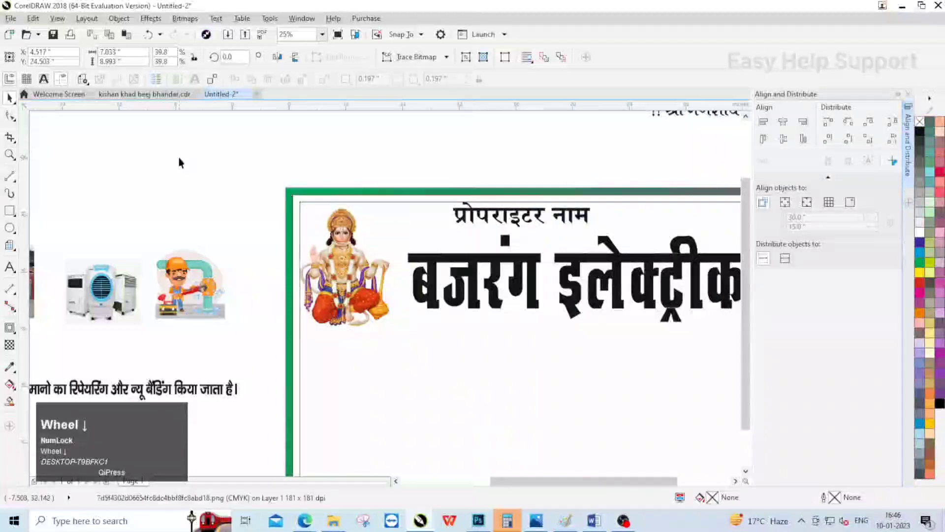
Narrow the heading from its left side to about 48.2 inches wide to leave room beside the Hanuman picture.
left_click(306, 217)
scroll(265, 208, "up", 1)
left_click_drag(317, 227, 339, 230)
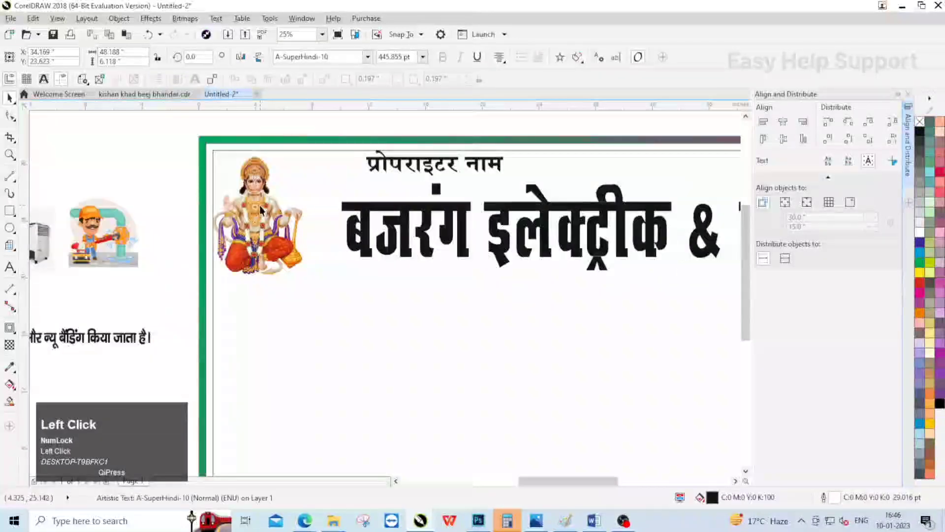
Create a rectangle around the Hanuman picture and stretch it to the gradient border, about 8.1 × 10.2 inches.
left_click(267, 222)
double_click(10, 211, "shift")
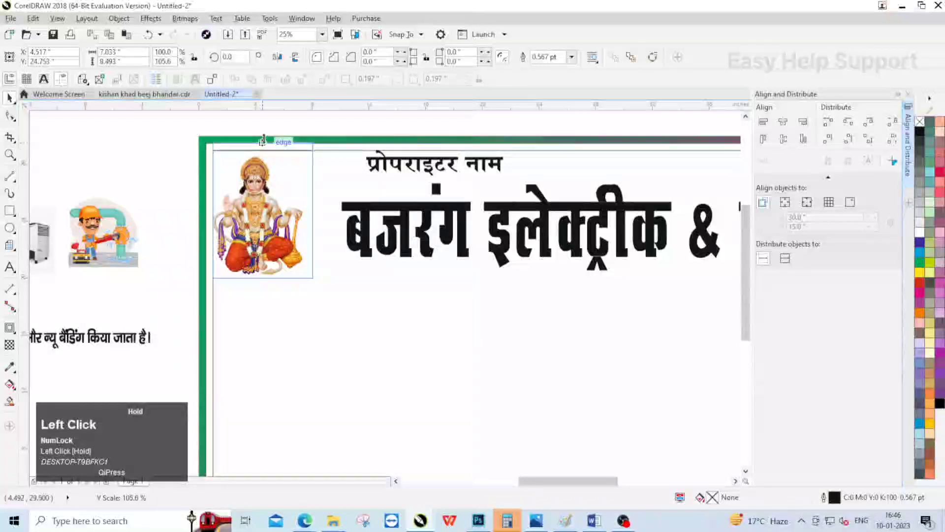
left_click_drag(262, 140, 263, 142)
left_click_drag(213, 213, 206, 236)
scroll(216, 265, "up", 2)
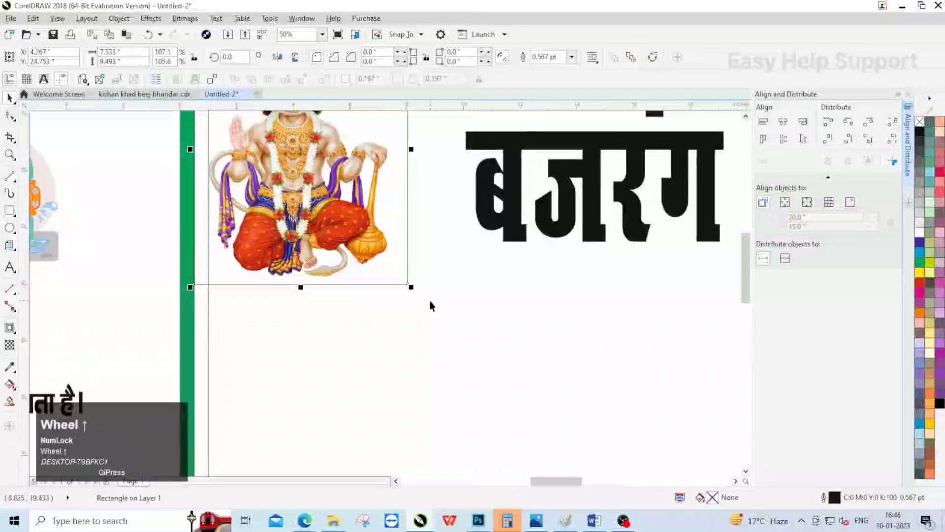
left_click_drag(416, 294, 450, 305)
Round the lower-right corner of the rectangle around the picture to 3 inches and convert the rectangle to curves.
scroll(450, 305, "down", 2)
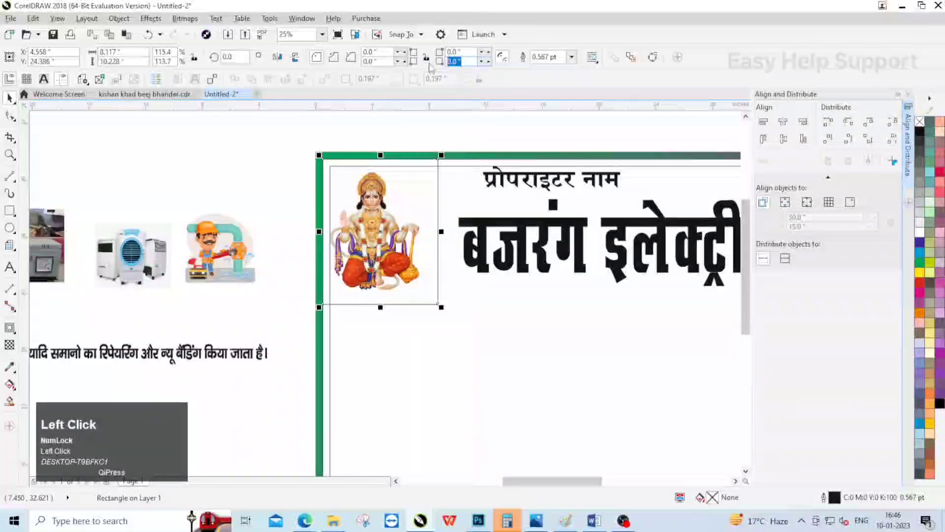
left_click(11, 117)
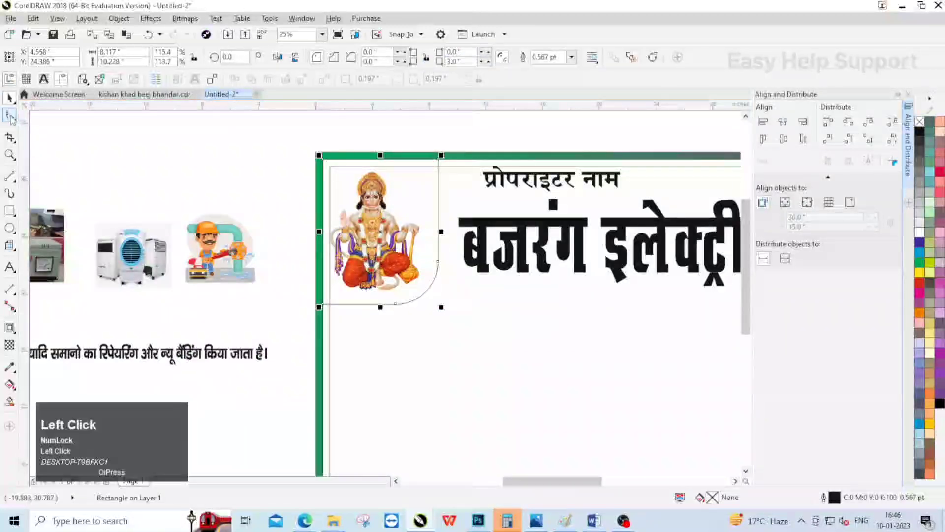
right_click(427, 196)
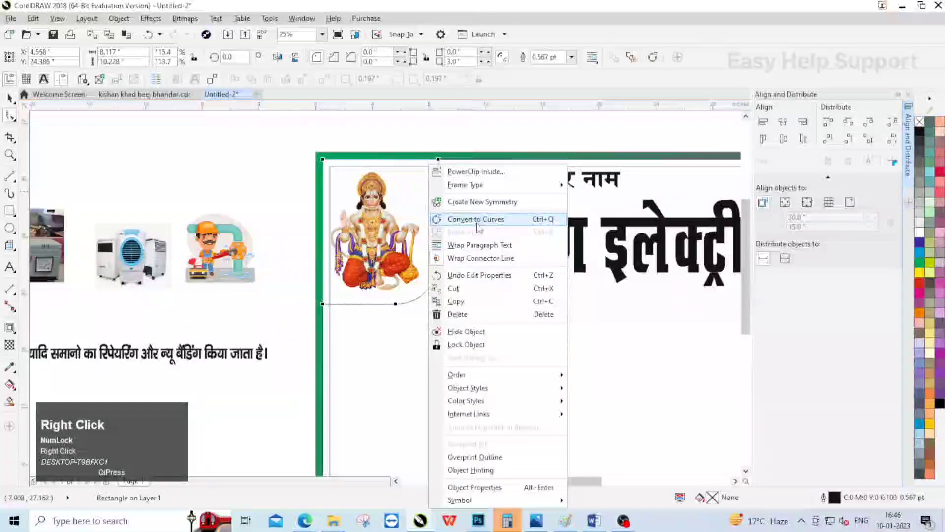
left_click(463, 217)
Slant the curve's right and bottom sides by moving its upper-right node inward and its lower-left node upward.
scroll(442, 157, "up", 2)
left_click_drag(439, 166, 421, 168)
scroll(427, 170, "down", 1)
scroll(347, 291, "up", 1)
left_click(242, 284)
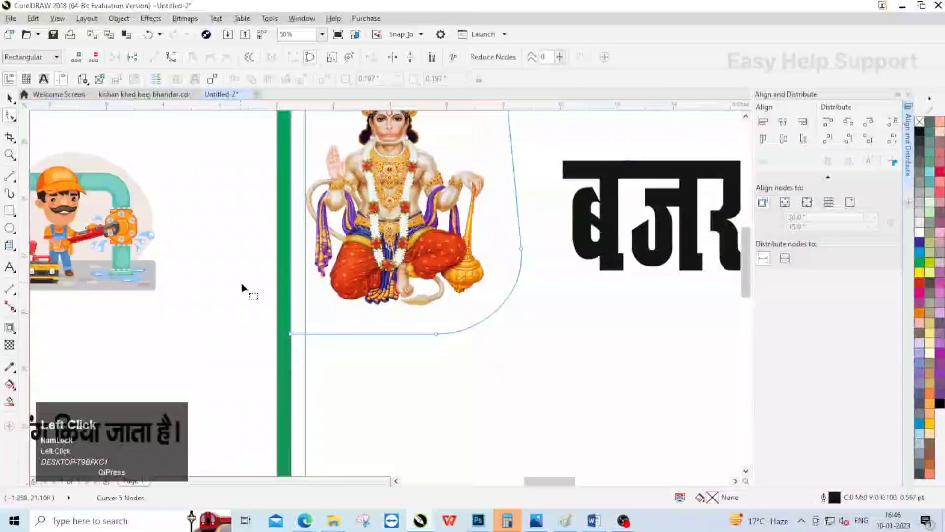
scroll(303, 345, "up", 1)
left_click_drag(279, 327, 278, 278)
scroll(316, 276, "down", 2)
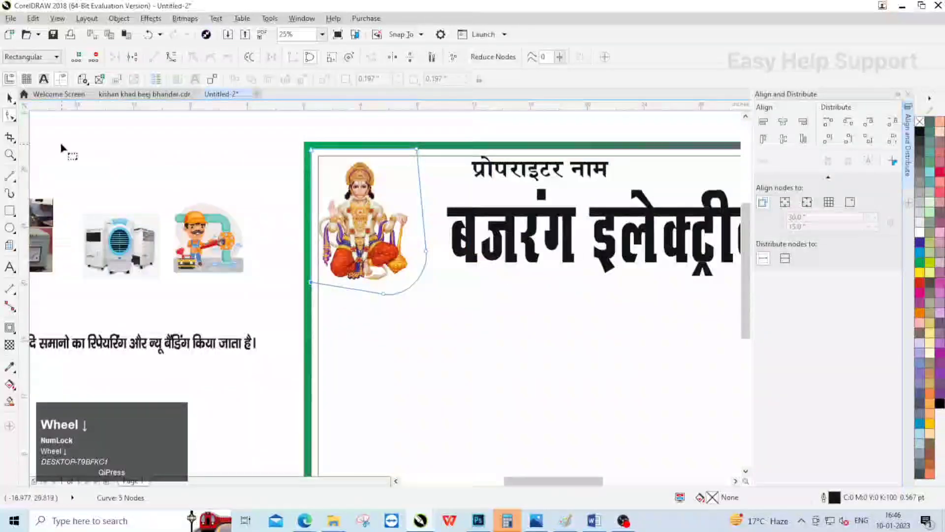
Move the Hanuman picture out of the curved shape to the empty area beside the banner.
left_click(9, 99)
left_click(369, 231)
left_click(369, 230, "alt")
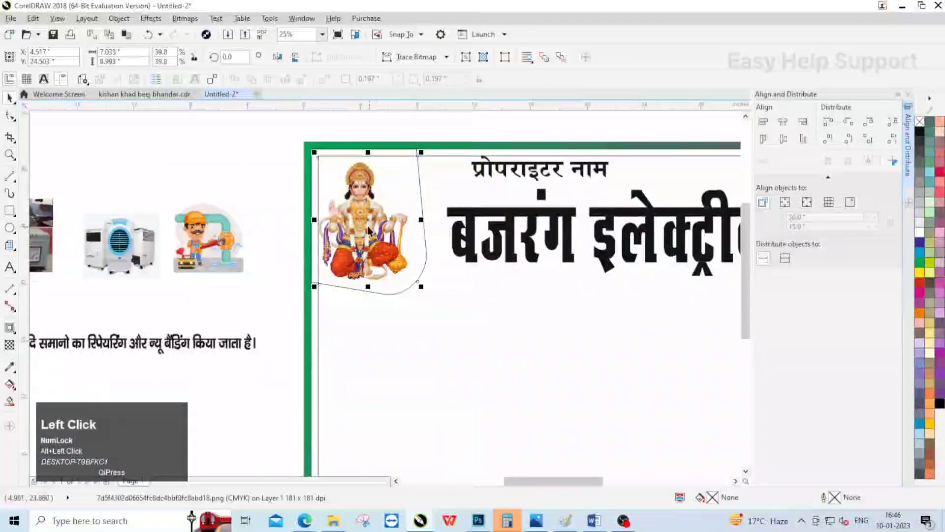
left_click_drag(366, 218, 227, 197)
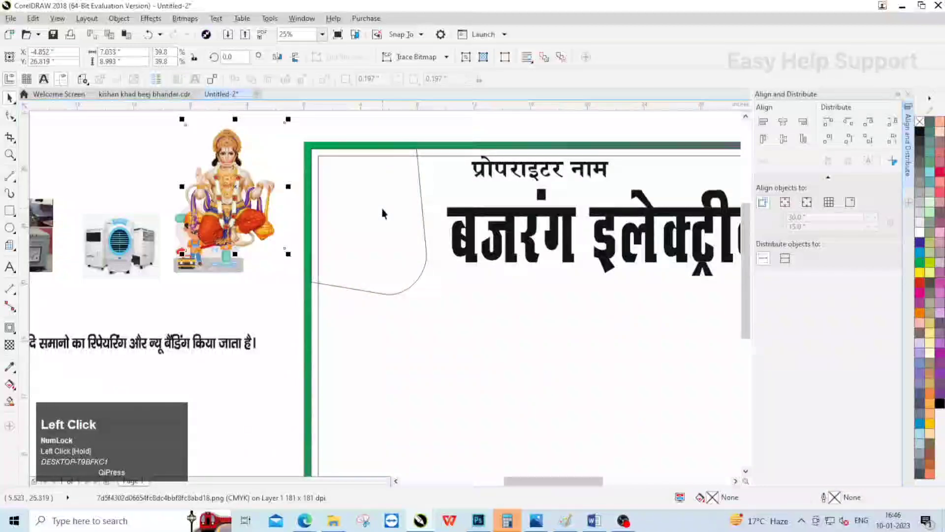
Enlarge the corner curve slightly and create a smaller copy of it inside, about 8.0 × 10.1 inches.
left_click(418, 274)
scroll(439, 306, "up", 1)
scroll(430, 299, "down", 1)
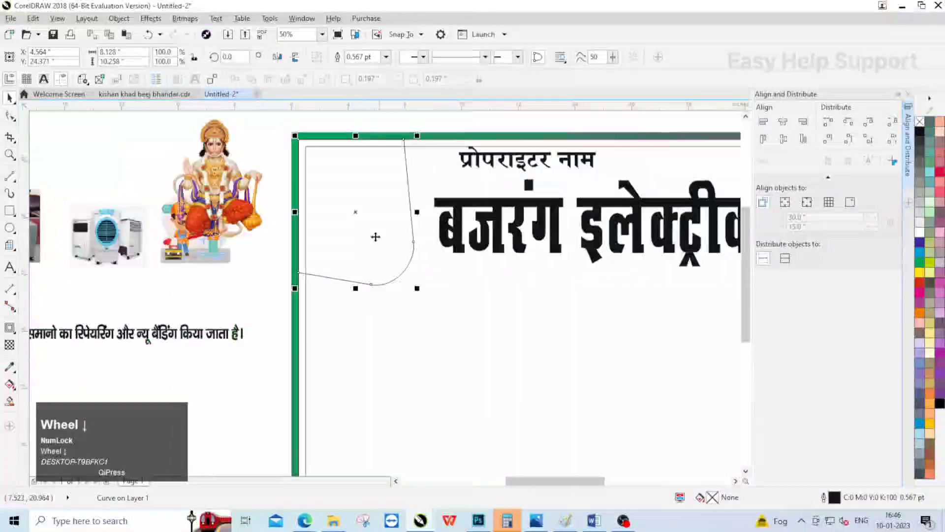
mouse_move(433, 311)
left_mouse_down()
mouse_move(444, 323)
mouse_move(432, 317)
left_mouse_up()
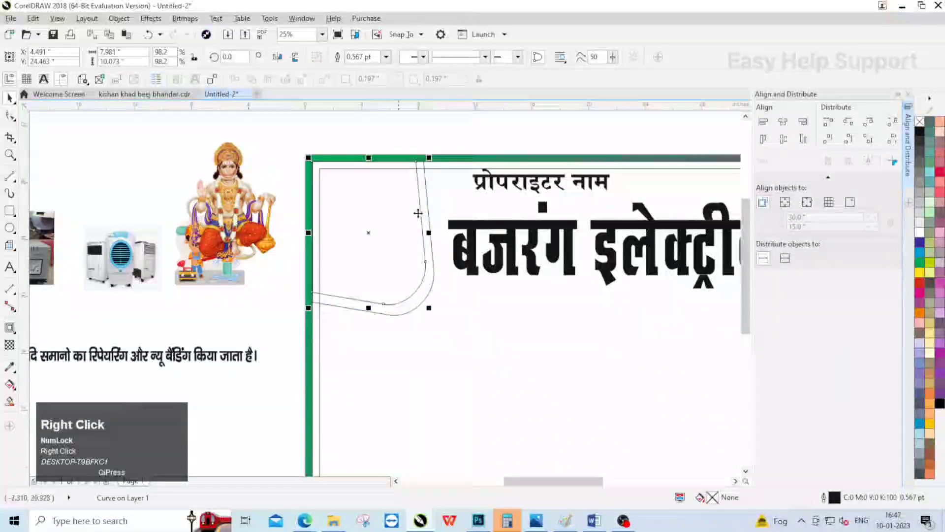
Remove the inner curve's outline and give it a horizontal fountain fill from white to light yellow.
left_click(919, 232)
right_click(919, 123)
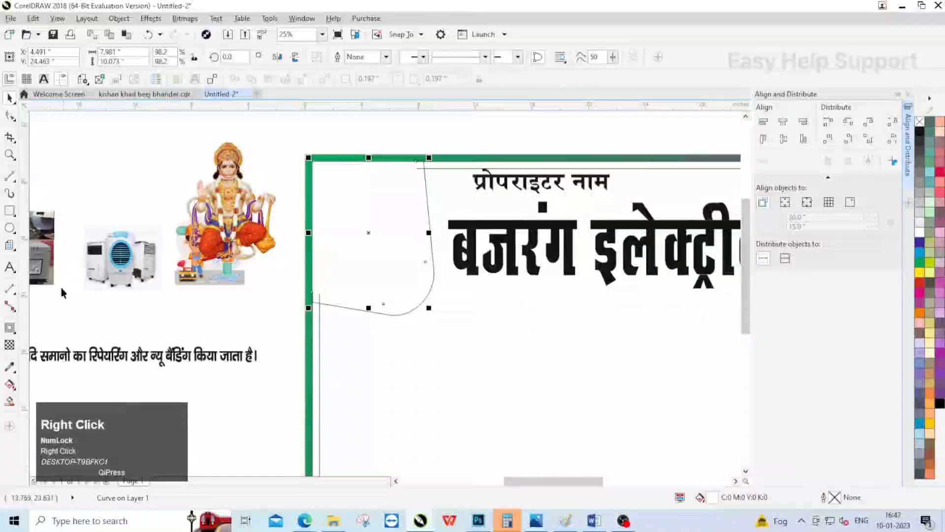
left_click(9, 384)
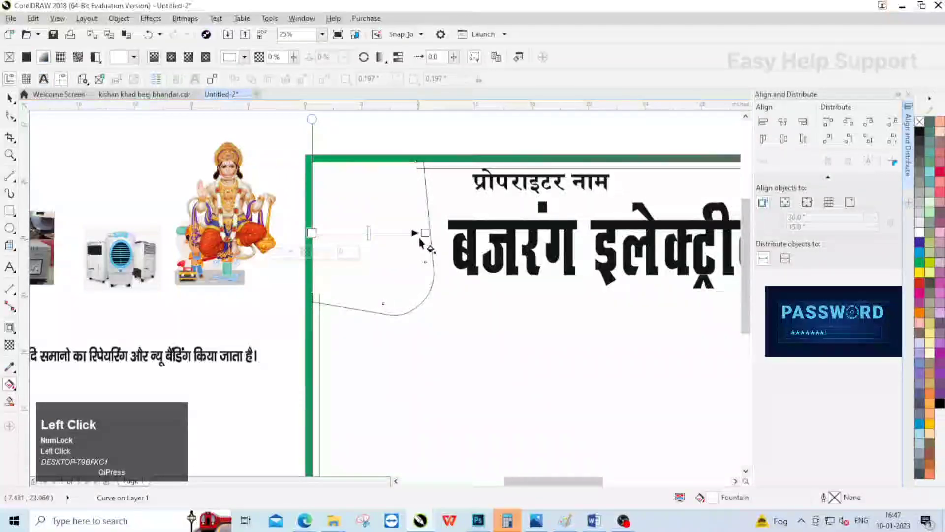
left_click(930, 274)
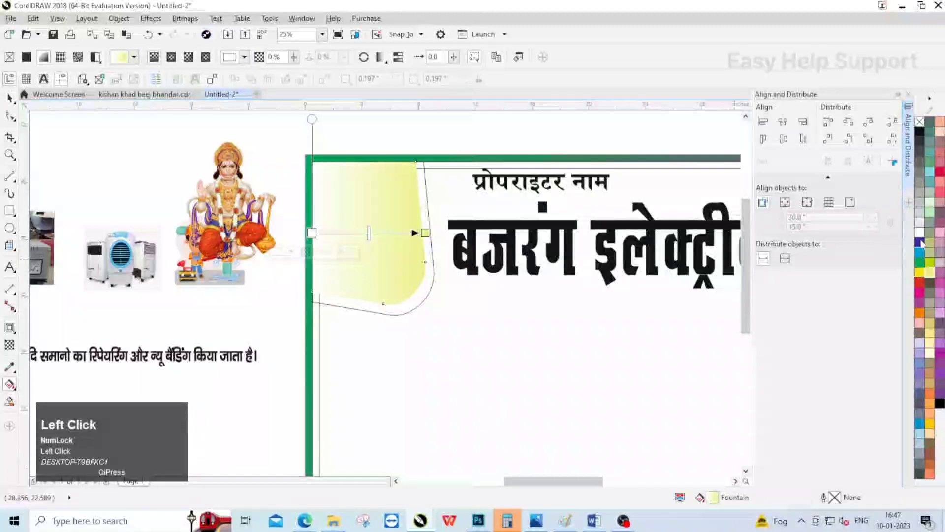
left_click(9, 97)
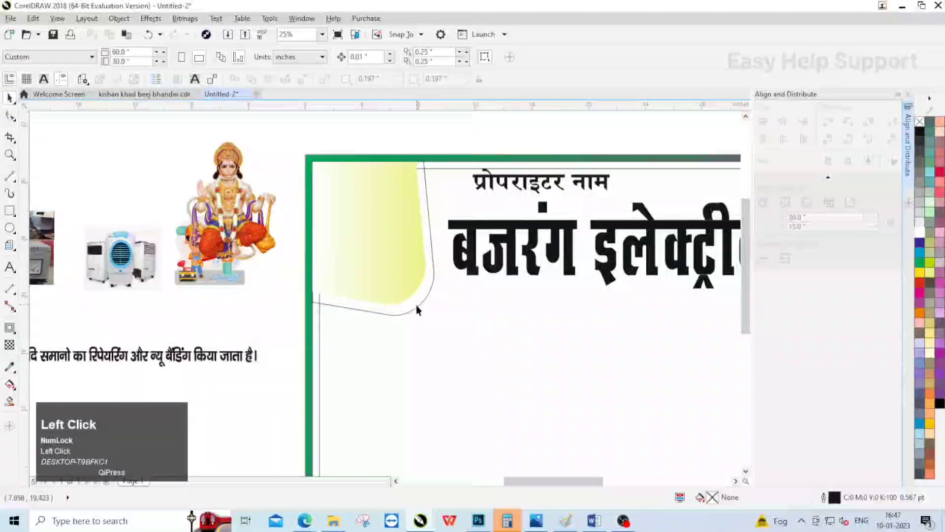
Apply a fountain fill to the outer curve, running from cyan at its bottom edge to dark blue at its upper end.
left_click(9, 384)
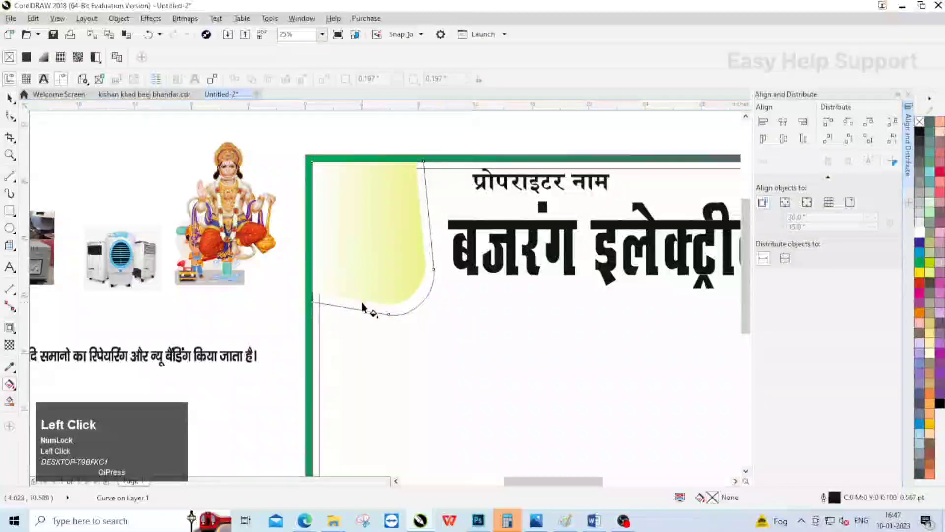
left_click_drag(401, 235, 421, 175)
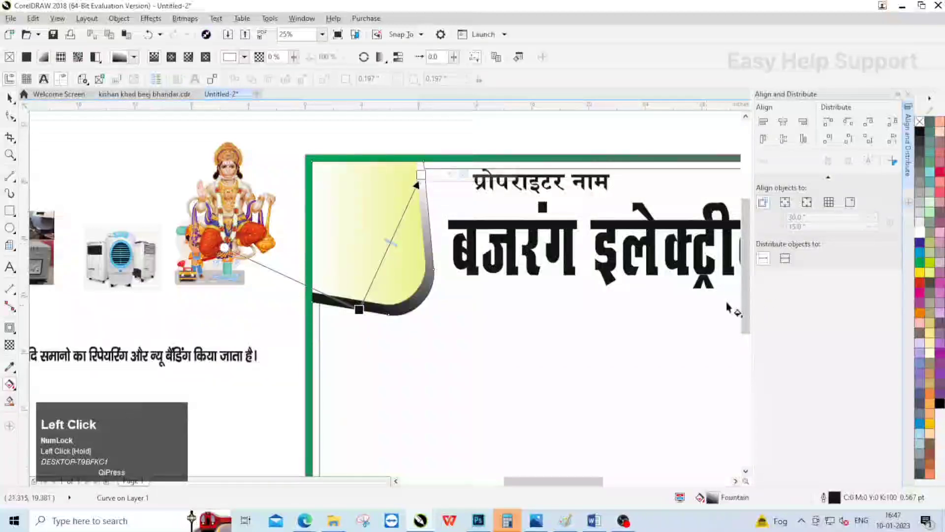
left_click(920, 249)
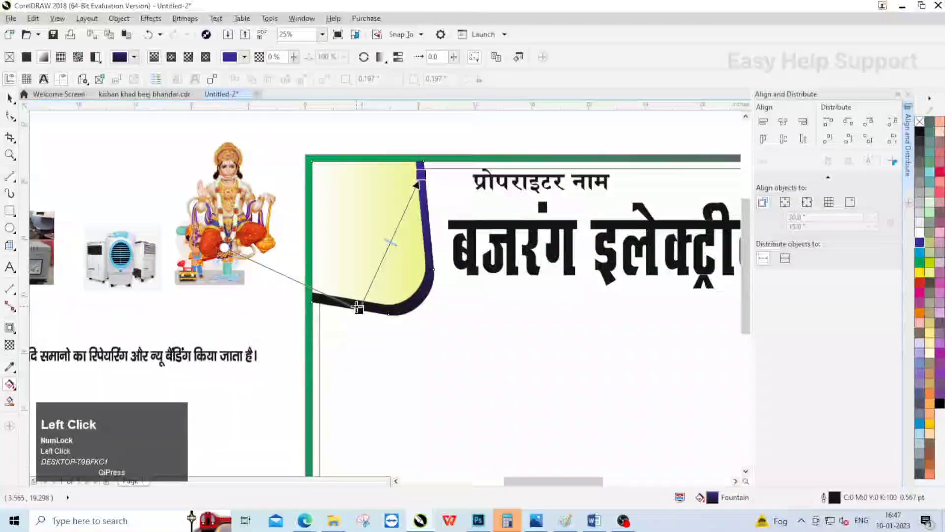
left_click(919, 252)
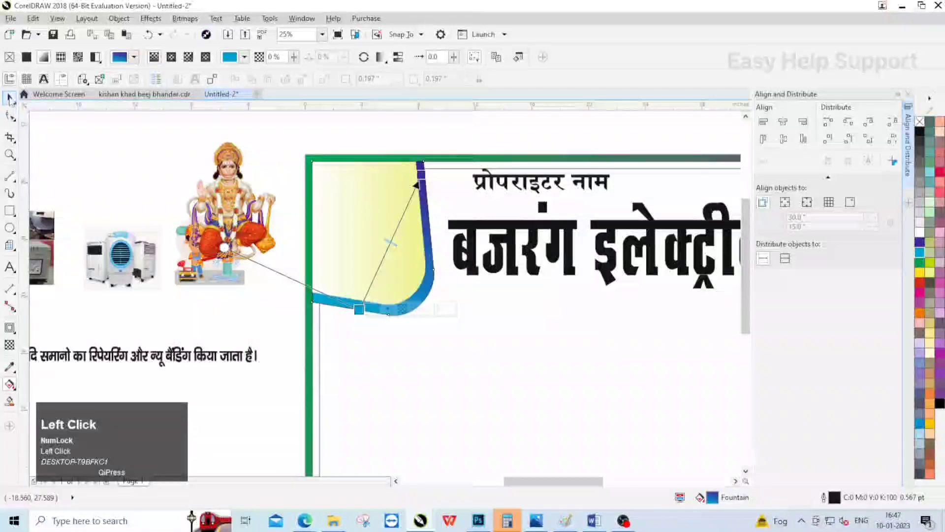
Resize the blue outer curve to about 8.3 × 10.5 inches for a thinner band and remove its outline.
left_click(10, 99)
scroll(429, 305, "up", 2)
left_click_drag(431, 302, 437, 310)
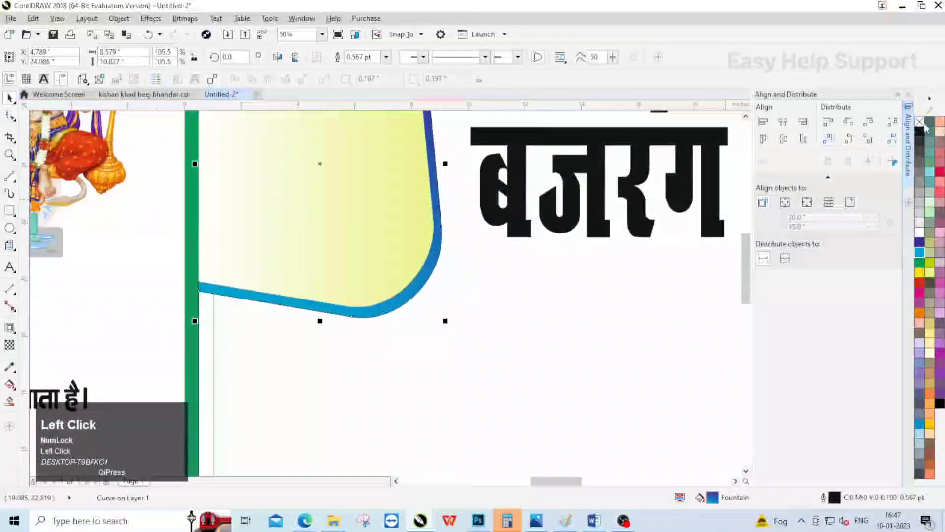
scroll(421, 244, "down", 2)
Move the Hanuman picture partly over the yellow panel and bring it in front of the curves.
left_click(212, 207)
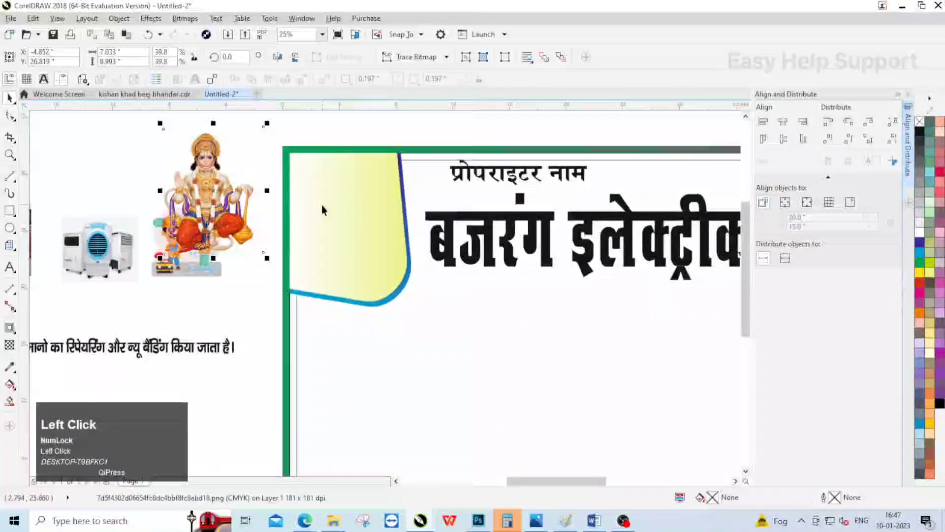
left_click_drag(224, 191, 277, 204)
right_click(278, 203)
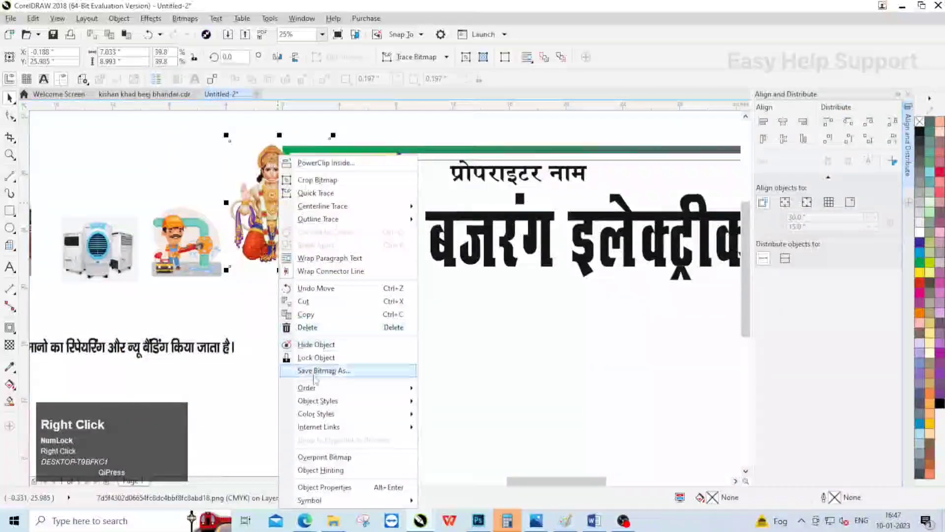
left_click(306, 388)
left_click(508, 415)
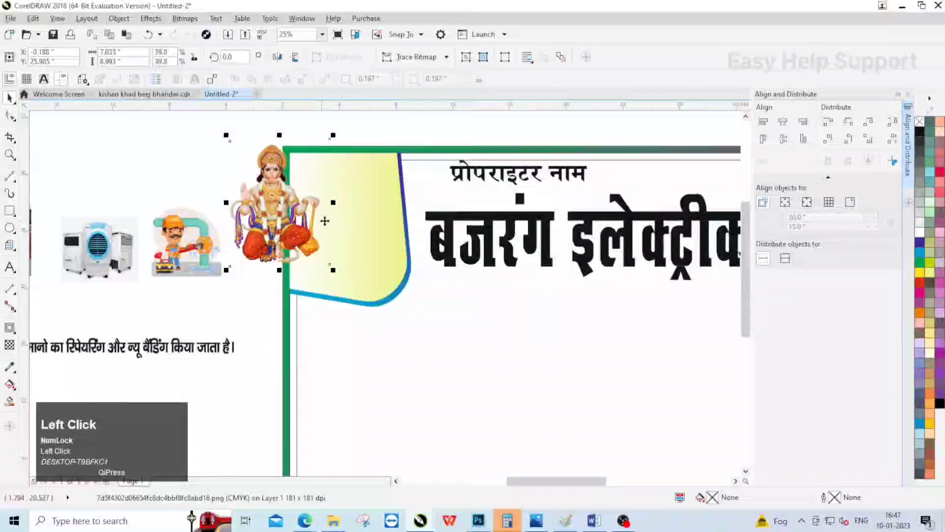
Centre the Hanuman picture horizontally and vertically on the curved corner panel.
left_click(330, 218, "shift")
left_click(783, 138)
left_click(782, 121)
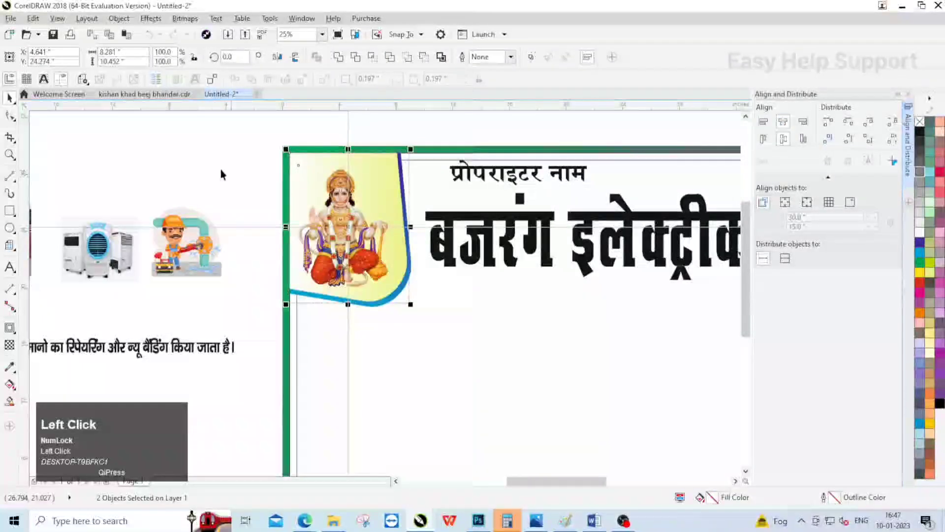
left_click(220, 170)
Enlarge the Hanuman picture to about 7.5 × 9.6 inches and shift it slightly upward within the panel.
left_click(310, 170)
scroll(290, 162, "up", 2)
left_click_drag(262, 145, 255, 136)
scroll(315, 175, "down", 1)
scroll(399, 296, "up", 1)
left_click_drag(398, 288, 403, 295)
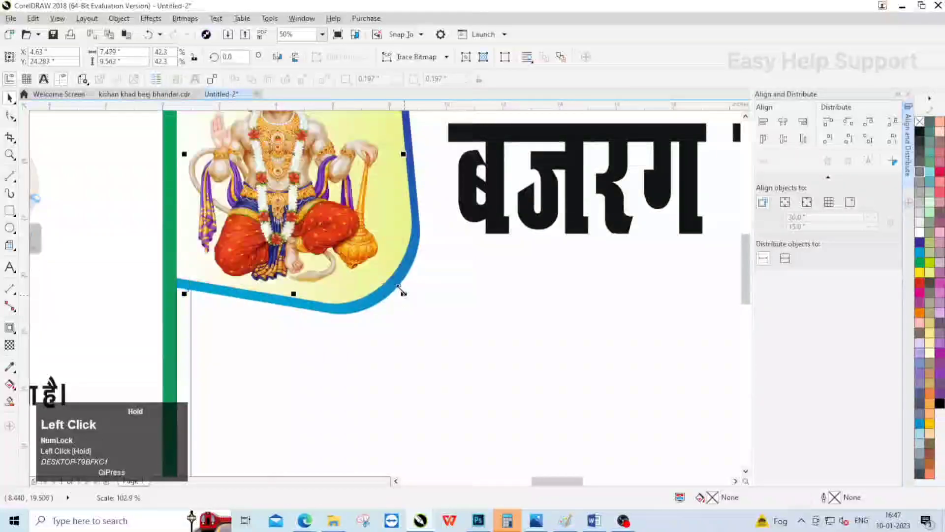
scroll(344, 216, "down", 1)
scroll(333, 206, "up", 1)
left_click_drag(333, 206, 333, 201)
scroll(333, 205, "down", 2)
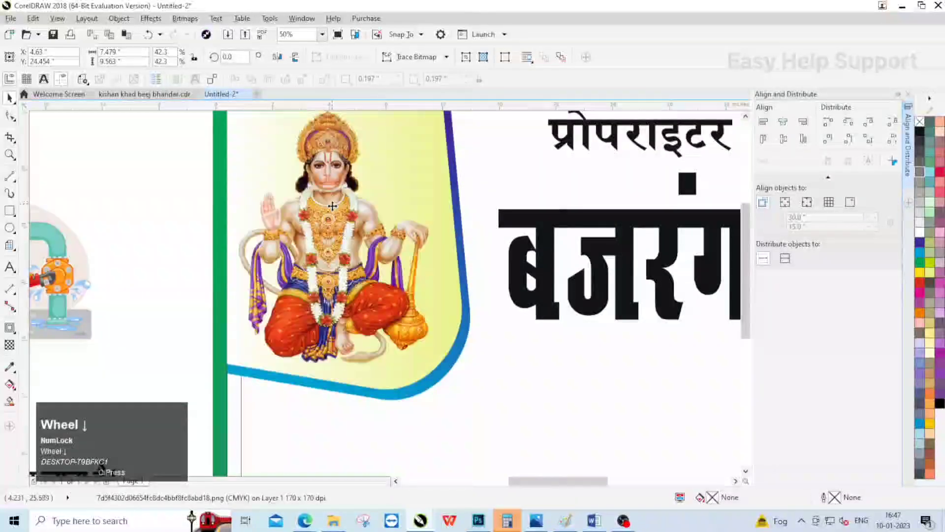
left_click(223, 184)
Place the address text यहाँ अपना पता डाले। below the heading and centre it horizontally on the heading.
scroll(340, 226, "down", 2)
scroll(265, 194, "down", 1)
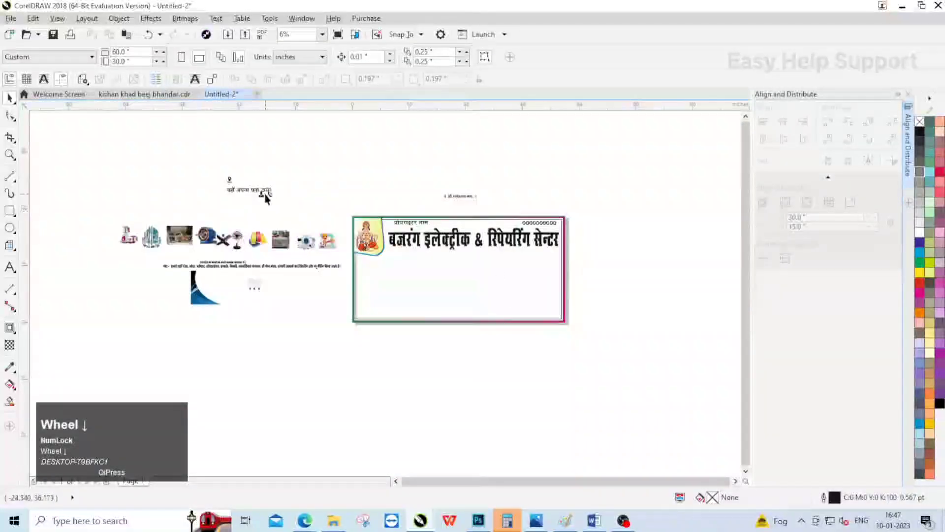
scroll(232, 187, "up", 1)
left_click(232, 186)
scroll(232, 186, "down", 1)
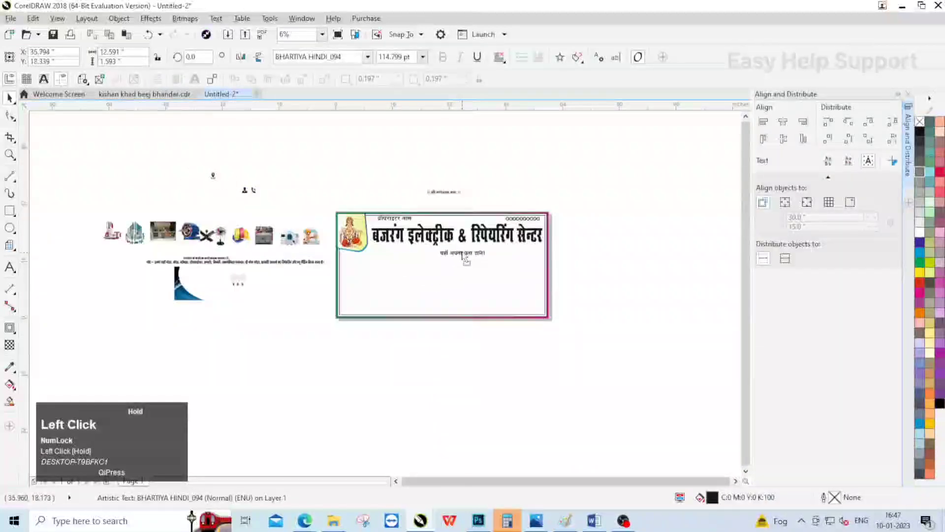
left_click(463, 256)
scroll(462, 256, "up", 1)
left_click(477, 227, "shift")
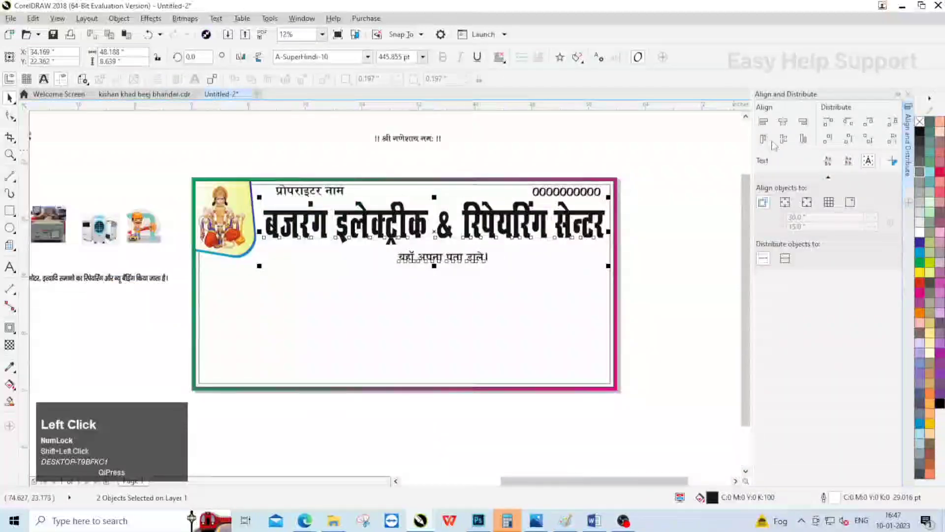
left_click(781, 124)
scroll(619, 255, "down", 1)
left_click(620, 255)
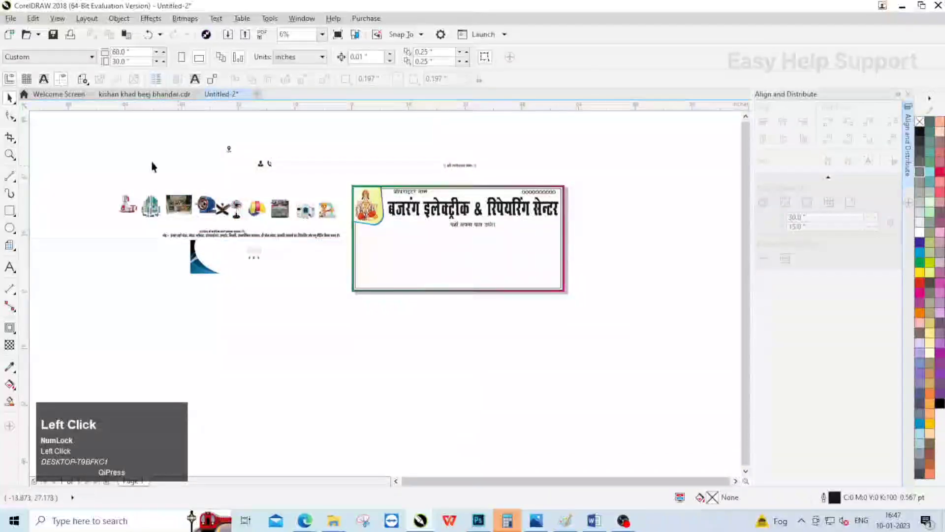
Align the blue corner graphic to the border's lower-left corner and reduce it to about 8.3 × 9.1 inches.
scroll(167, 207, "up", 1)
scroll(167, 207, "down", 1)
left_click(195, 262)
scroll(338, 279, "up", 2)
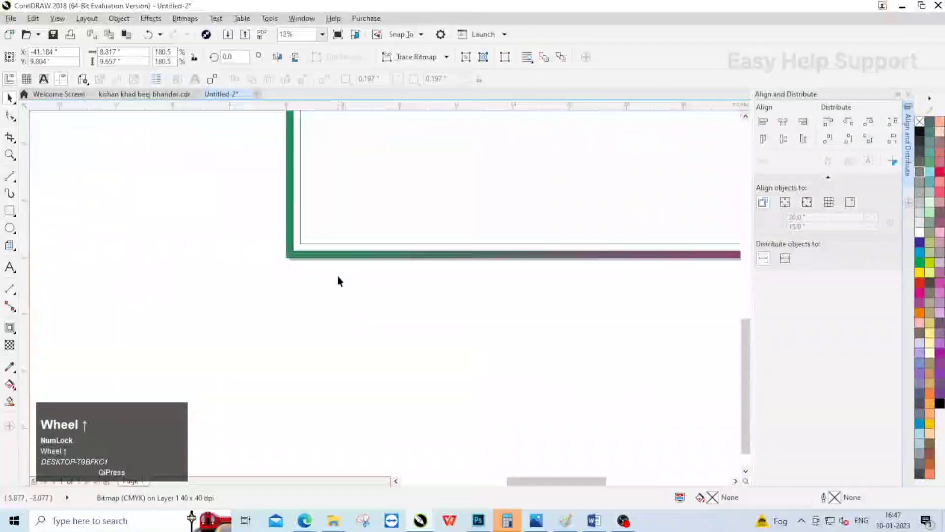
left_click(324, 250, "shift")
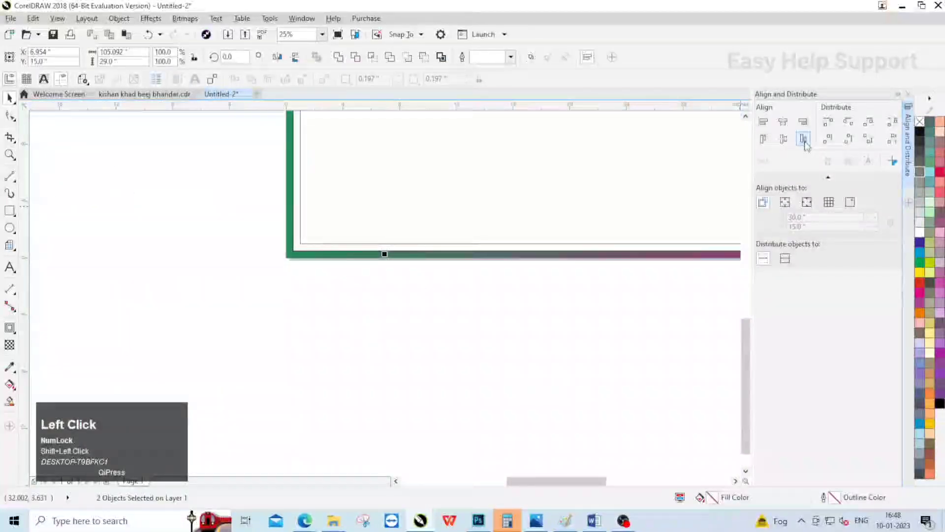
left_click(763, 123)
scroll(363, 264, "down", 1)
left_click(350, 240)
scroll(419, 184, "up", 1)
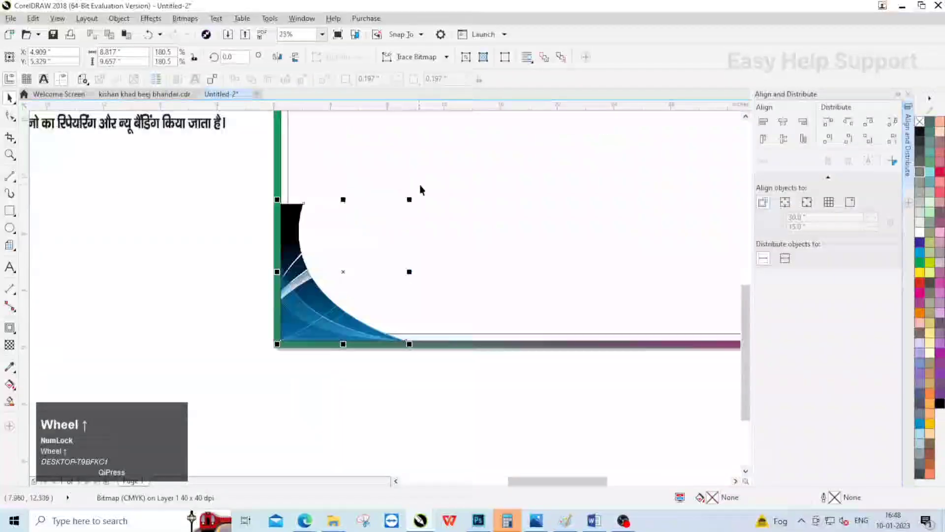
left_click_drag(409, 199, 402, 207)
scroll(284, 258, "down", 1)
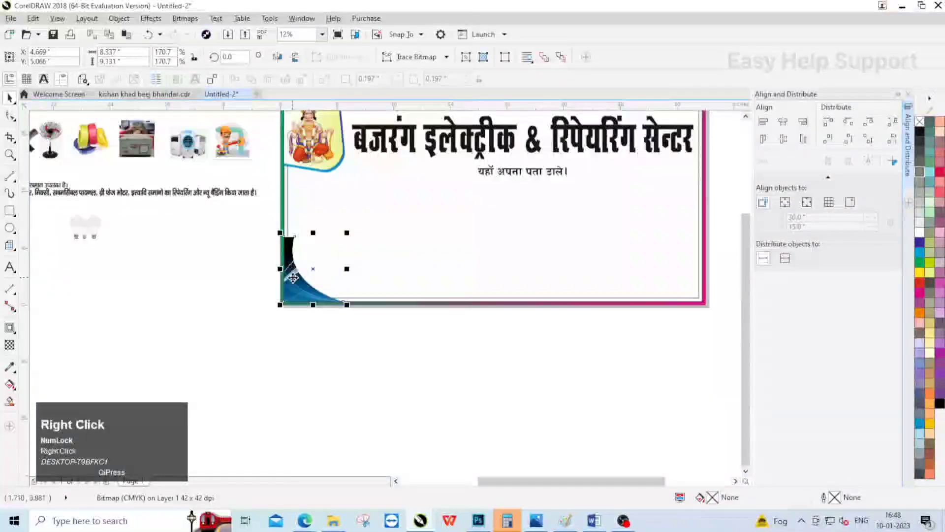
Copy and paste the blue corner graphic and align the copy to the border's right edge.
right_click(288, 268)
left_click(321, 314)
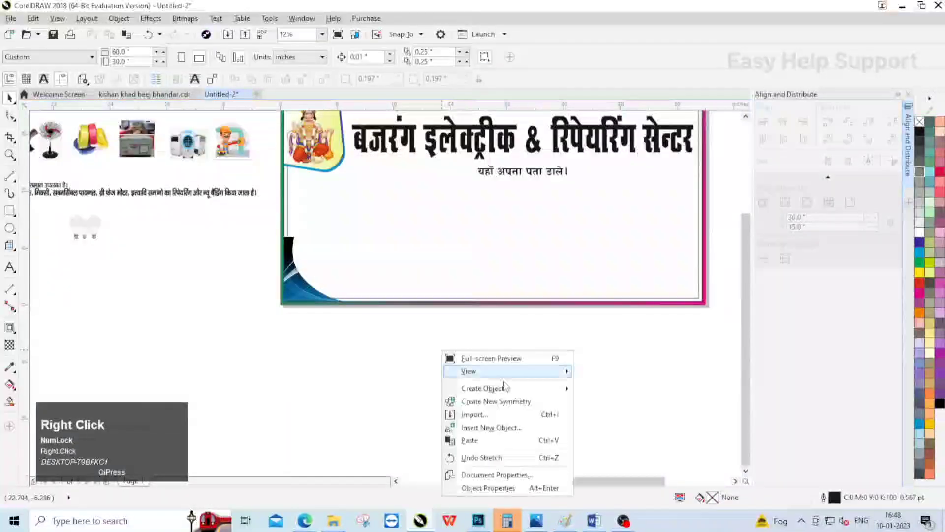
right_click(442, 350)
left_click(489, 441)
scroll(707, 285, "up", 1)
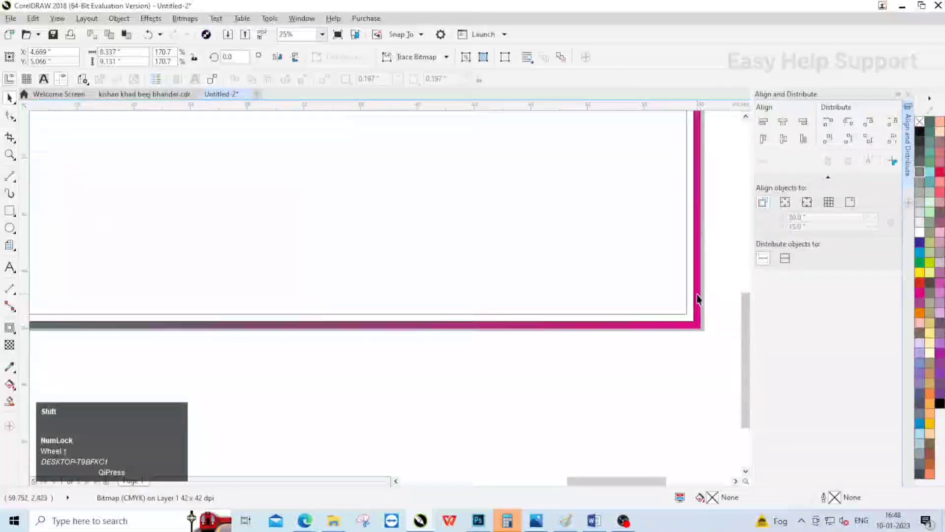
left_click(693, 291, "shift")
left_click(804, 123)
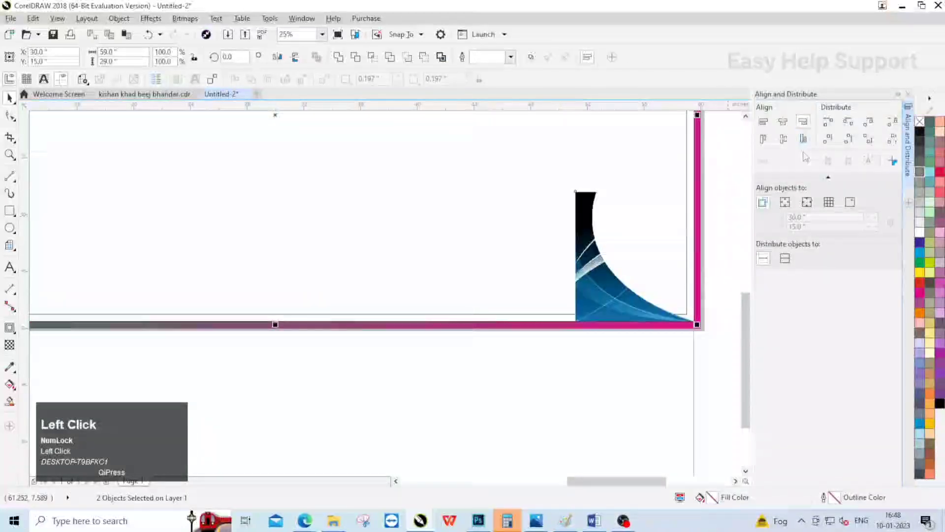
Mirror the copied corner graphic horizontally so that it fits the banner's lower-right corner.
left_click(659, 358)
left_click(606, 314)
left_click(277, 58)
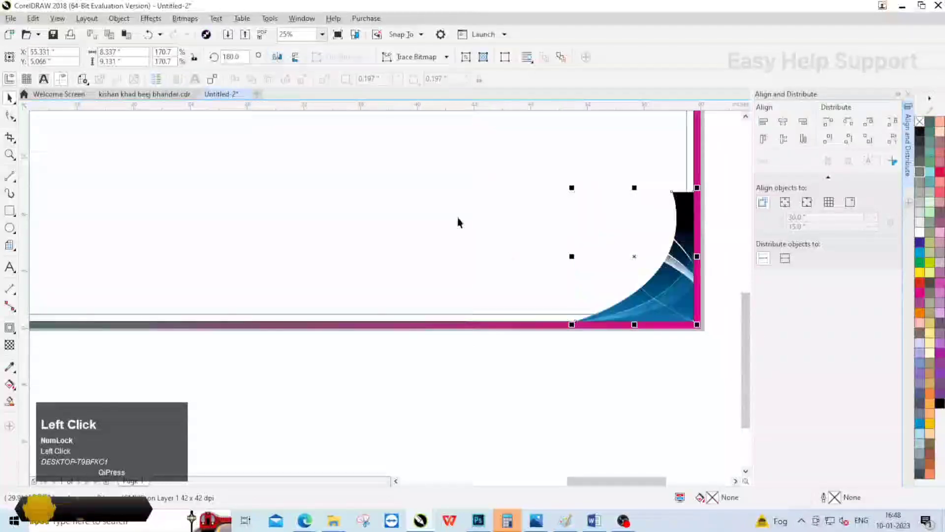
scroll(521, 318, "down", 1)
scroll(520, 318, "down", 1)
left_click(471, 297)
Break the note text into two lines before पायनल and place it in the banner's lower part beside the left corner graphic.
scroll(316, 266, "up", 2)
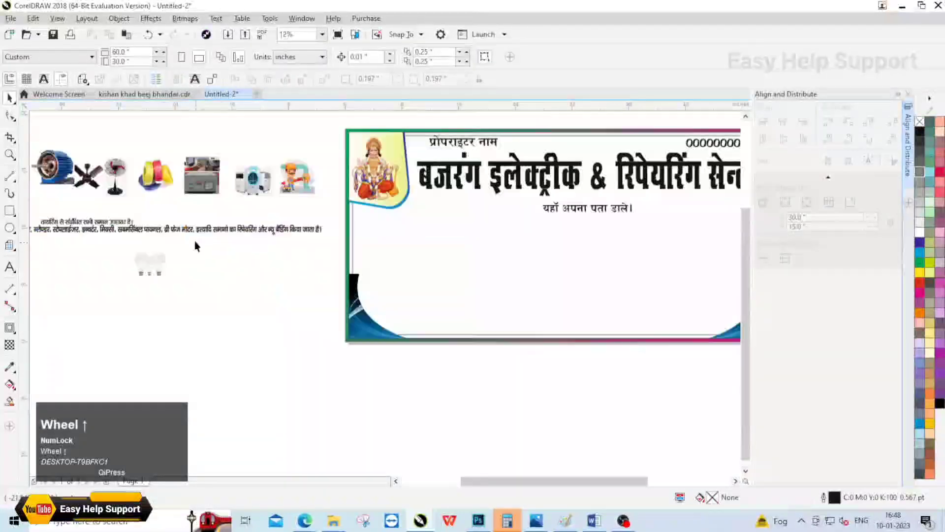
left_click(126, 241)
scroll(126, 244, "up", 2)
double_click(198, 205)
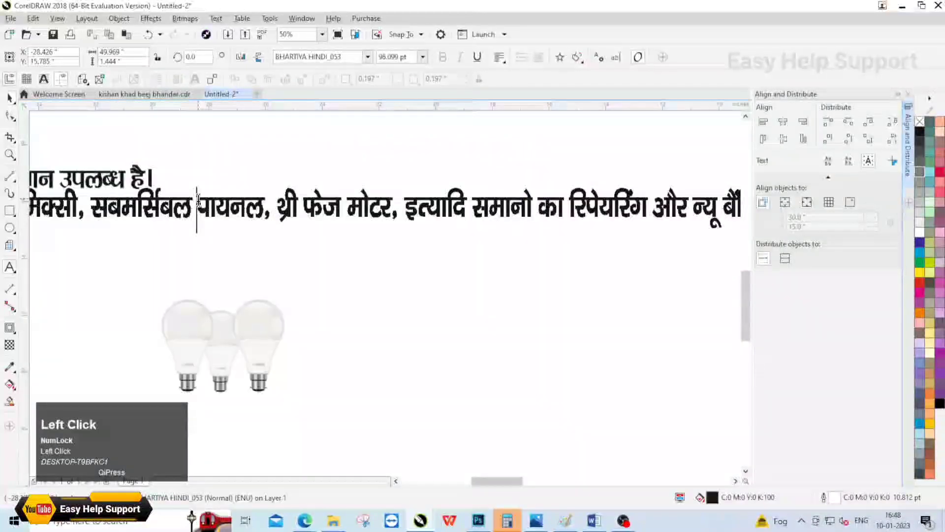
key("Return")
left_click(9, 98)
scroll(130, 172, "down", 4)
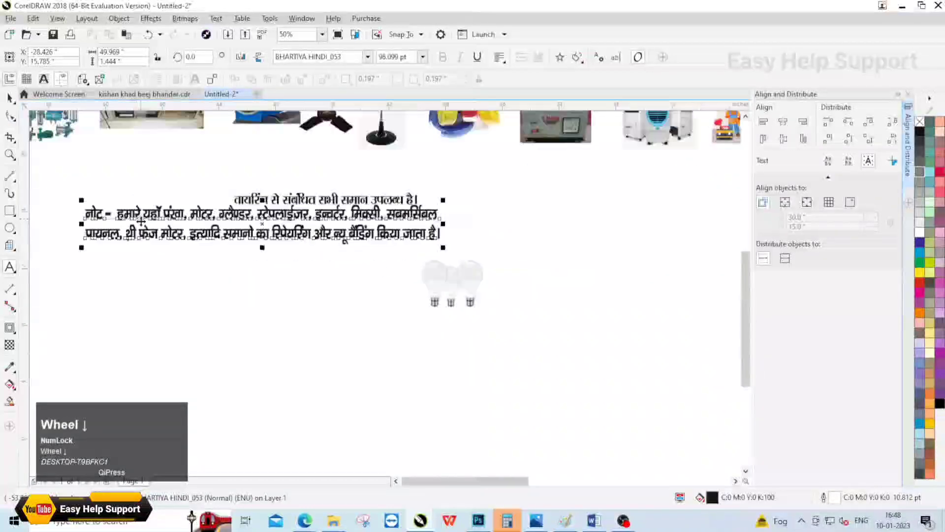
left_click_drag(178, 231, 586, 283)
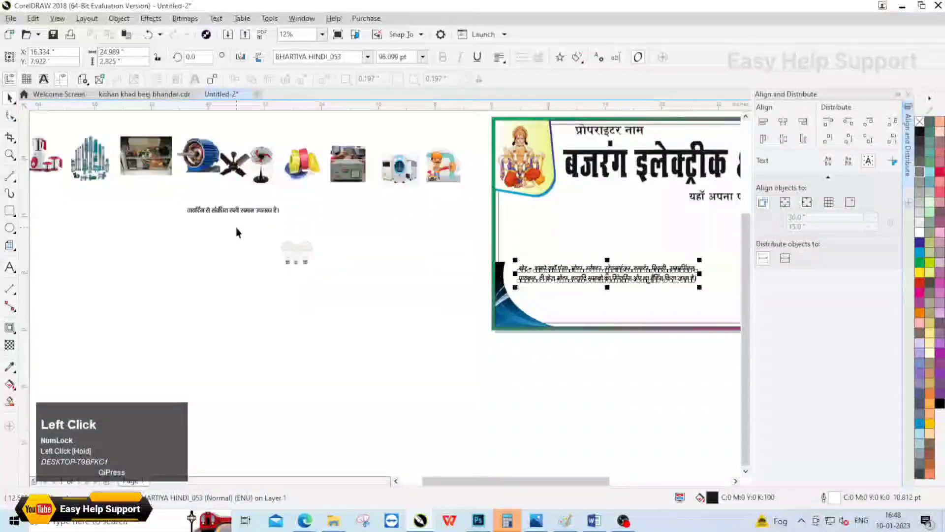
Enlarge the note text to about 52.9 × 6 inches so that it spans the space between the two blue corner graphics.
scroll(235, 227, "down", 1)
scroll(398, 276, "up", 1)
left_click_drag(403, 274, 569, 327)
scroll(438, 252, "up", 2)
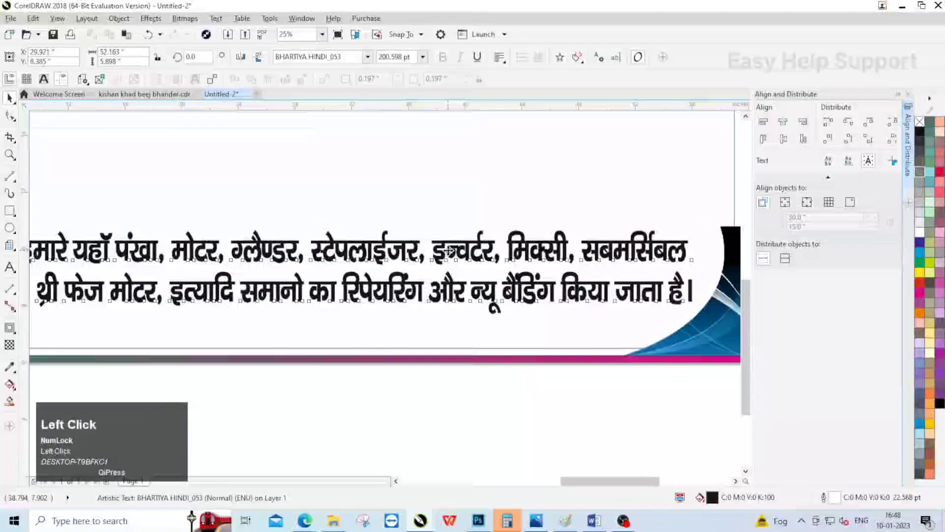
left_click_drag(697, 313, 707, 316)
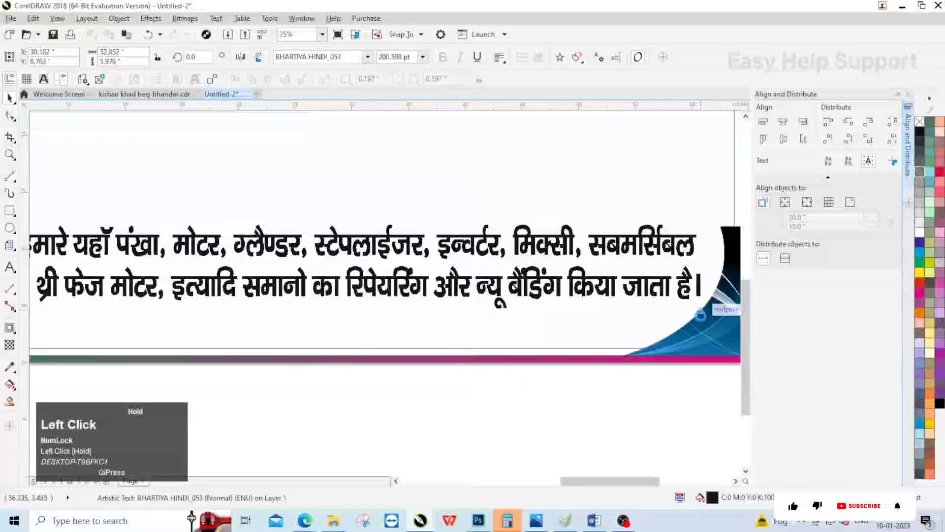
Center the note text horizontally on the thin inner border rectangle.
left_click(472, 328, "shift")
left_click(783, 121)
scroll(441, 216, "down", 1)
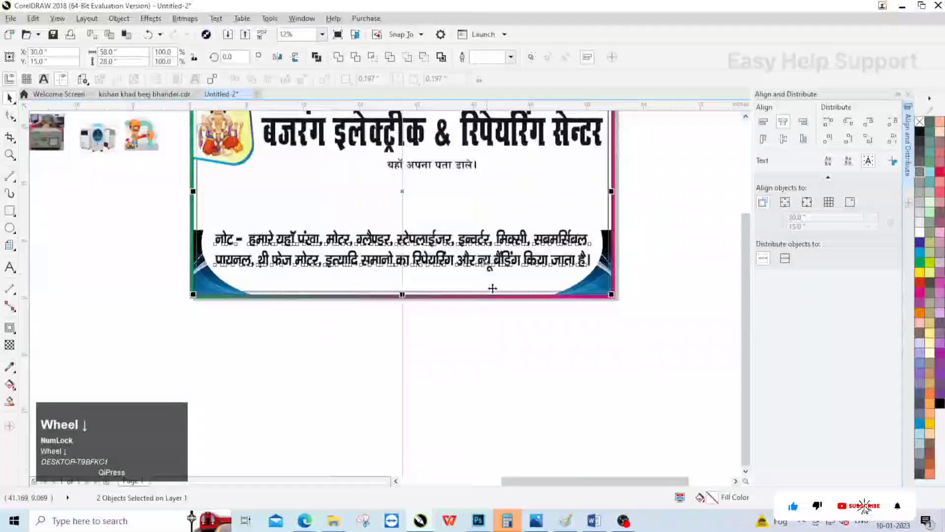
left_click(407, 279)
scroll(406, 290, "down", 1)
scroll(407, 291, "up", 1)
Stretch the note text slightly downward to a height of about 6.1 inches.
left_click(427, 261)
scroll(428, 261, "up", 1)
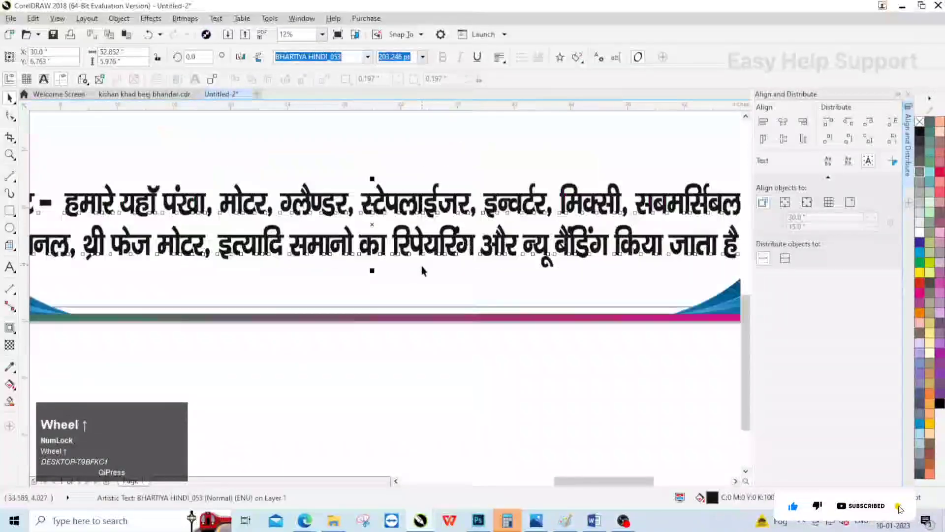
left_click_drag(372, 272, 371, 274)
scroll(428, 213, "down", 1)
left_click(430, 301)
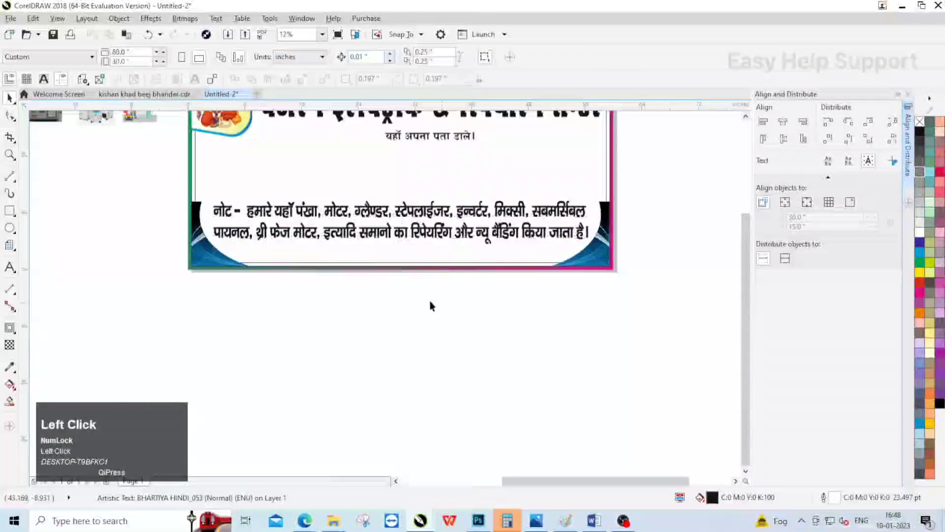
Move the text वायरिंग से संबंधित सभी समान उपलब्ध है। onto the banner's lower edge and enlarge it to about 21.5 × 1.5 inches.
scroll(429, 301, "down", 1)
scroll(181, 223, "up", 1)
left_click(182, 226)
scroll(181, 222, "down", 1)
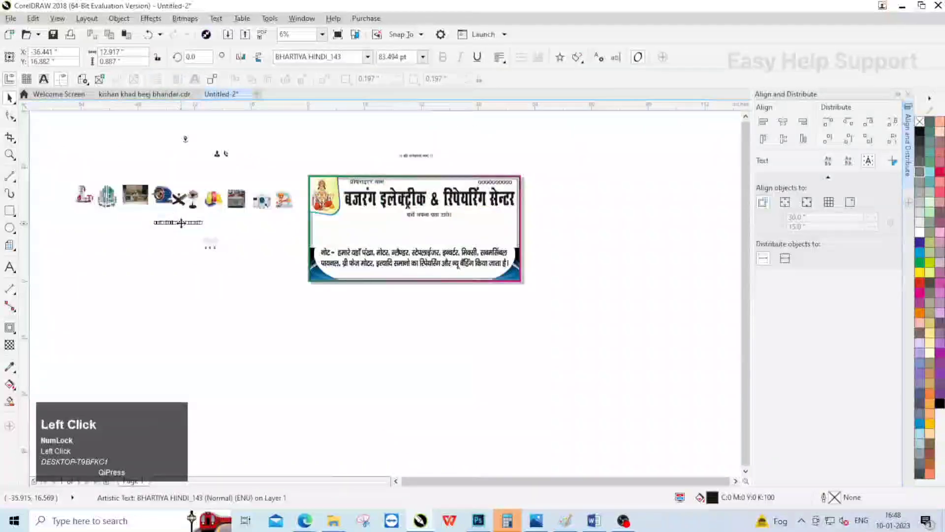
left_click_drag(412, 299, 412, 276)
scroll(412, 277, "up", 2)
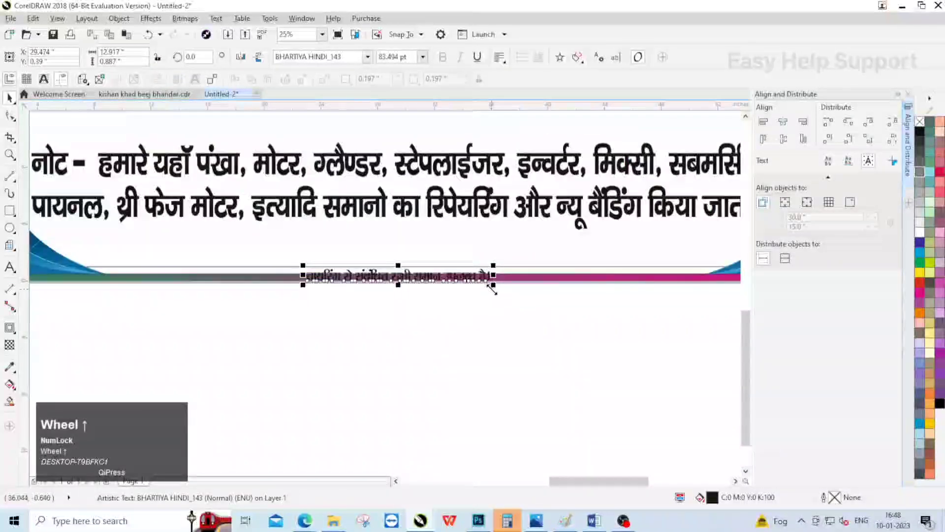
left_click_drag(515, 300, 553, 315)
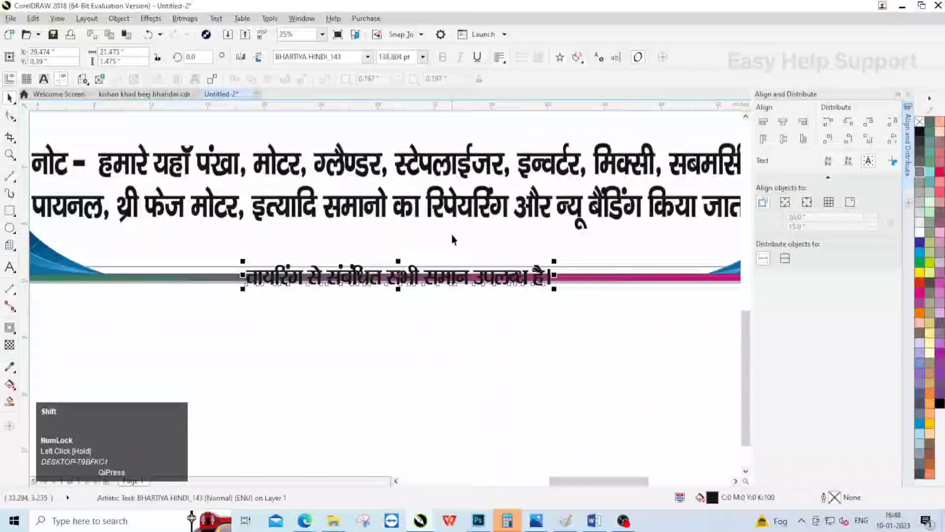
Align the wiring text to the bottom and horizontal center of the thin inner border rectangle.
left_click(452, 237, "shift")
left_click(799, 144)
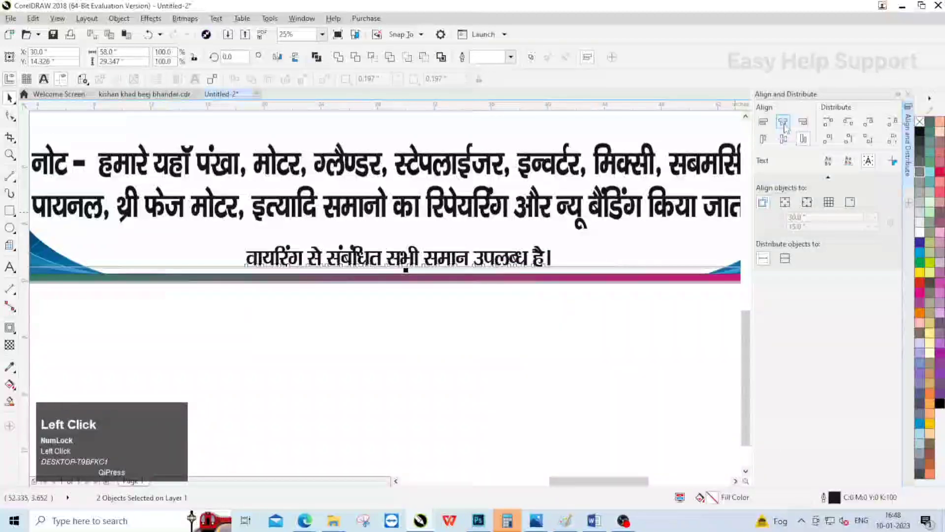
left_click(593, 355)
scroll(532, 260, "up", 1)
scroll(528, 344, "down", 2)
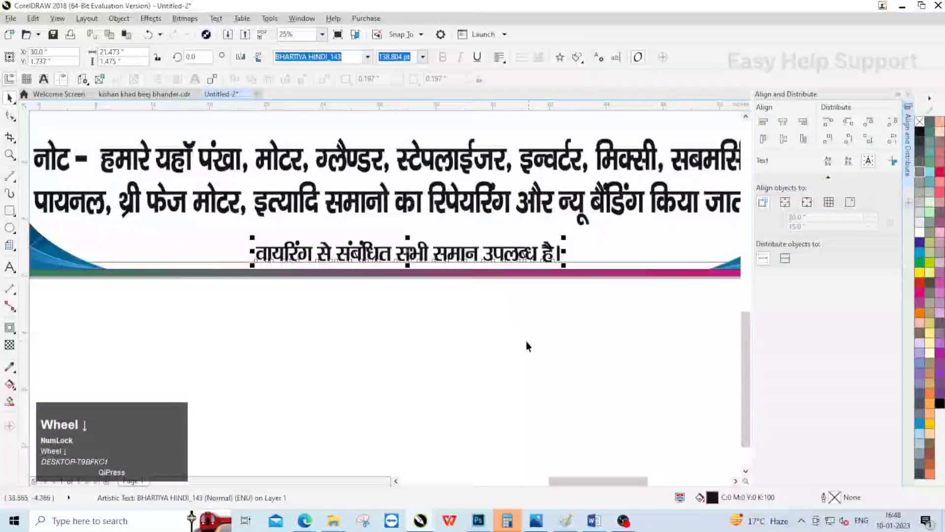
Fill the 59 × 29 inch background rectangle with a vertical gradient from orange at its top to yellow at its bottom.
left_click(544, 287)
scroll(545, 287, "down", 1)
scroll(425, 208, "up", 1)
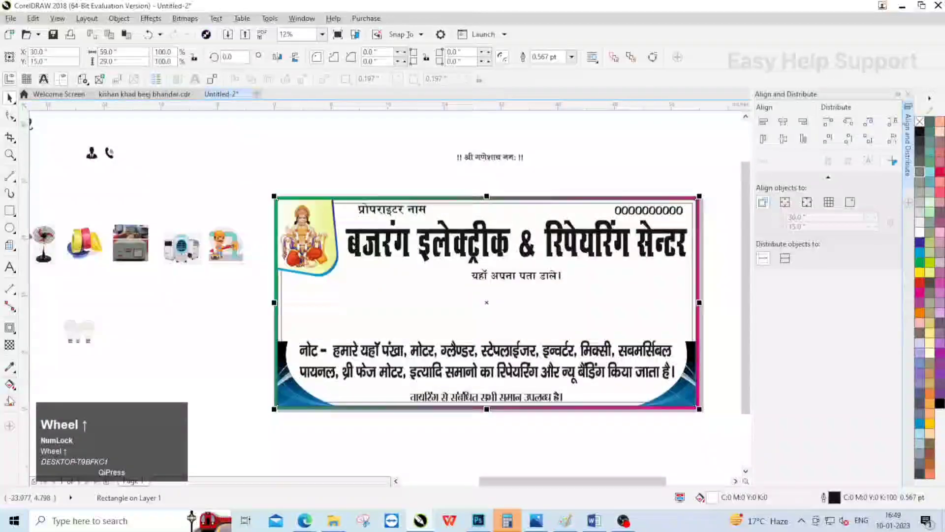
left_click(10, 385)
left_click_drag(486, 263, 487, 401)
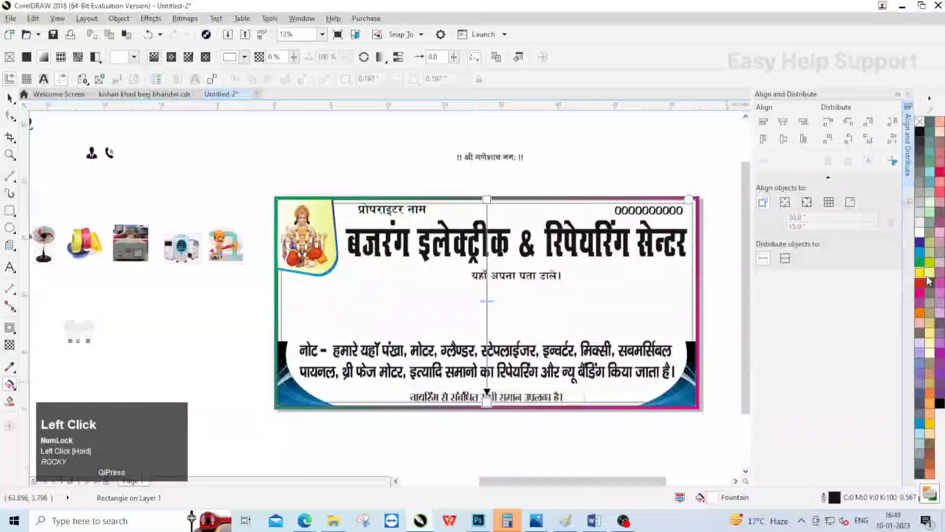
left_click(486, 199)
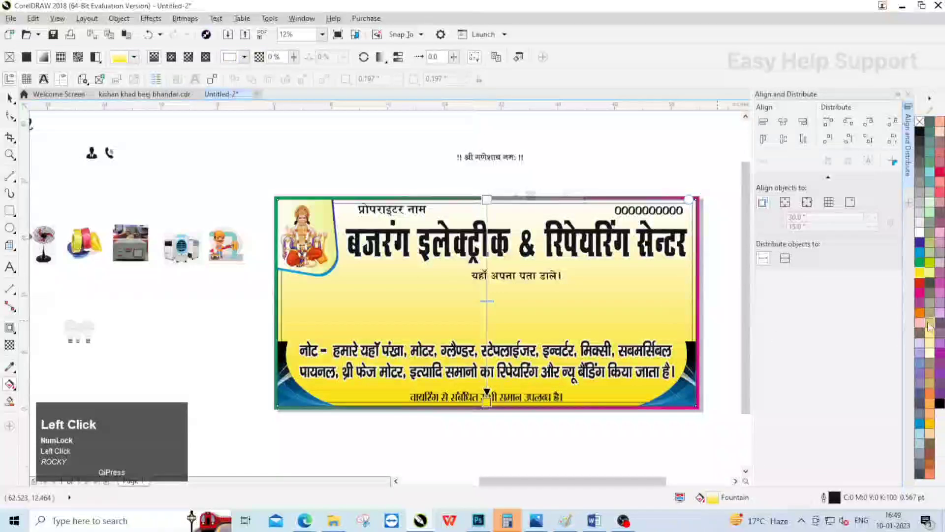
left_click(10, 99)
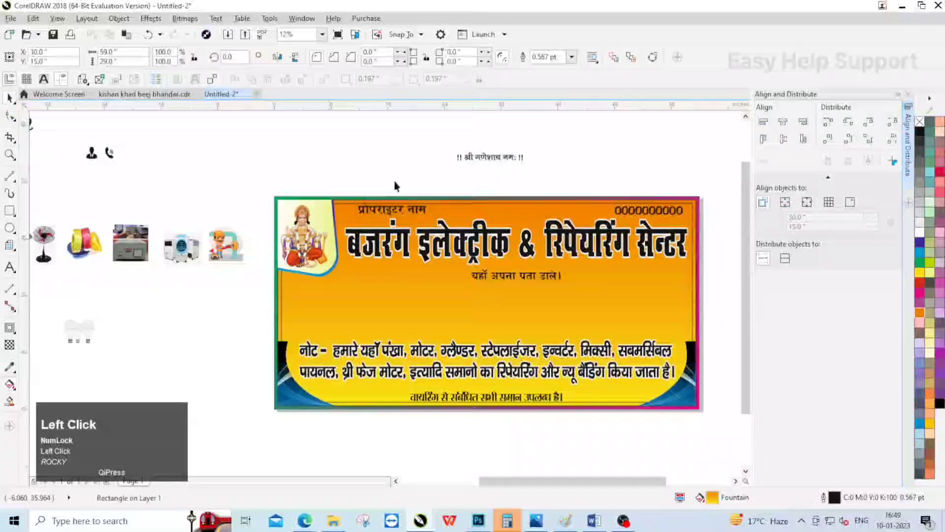
Remove the outline from the gradient background rectangle.
scroll(556, 211, "up", 1)
right_click(921, 127)
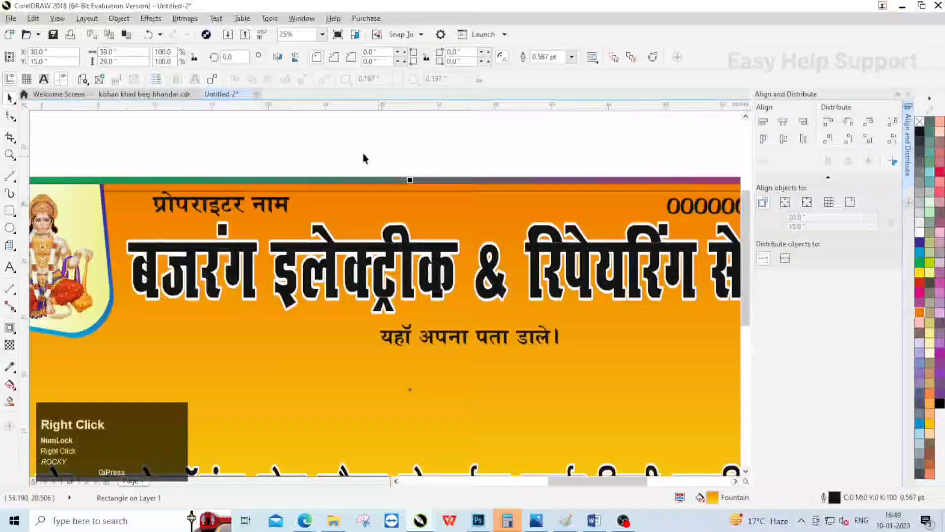
left_click(363, 152)
scroll(336, 174, "down", 1)
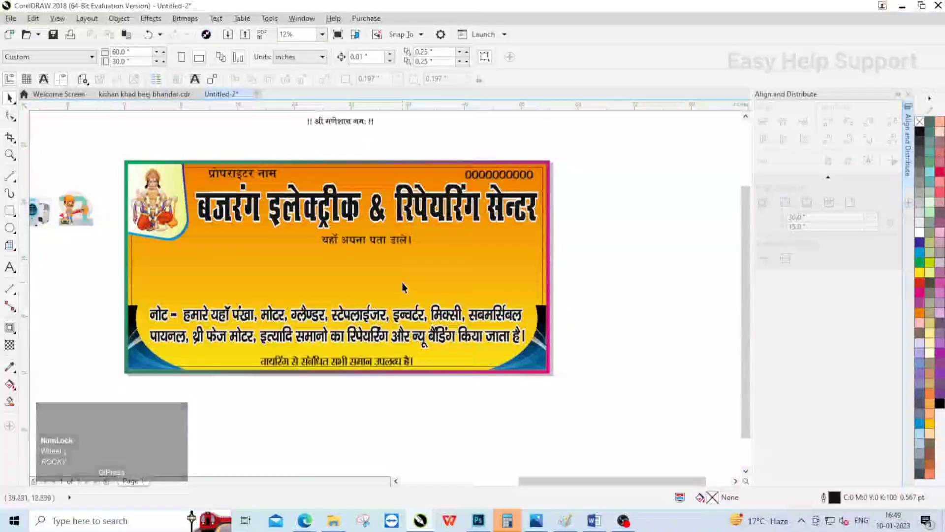
Create a rectangle of about 21.5 × 1.5 inches exactly around the wiring text line.
scroll(403, 279, "down", 1)
scroll(353, 304, "up", 1)
left_click(388, 350)
scroll(389, 355, "up", 1)
scroll(389, 359, "up", 1)
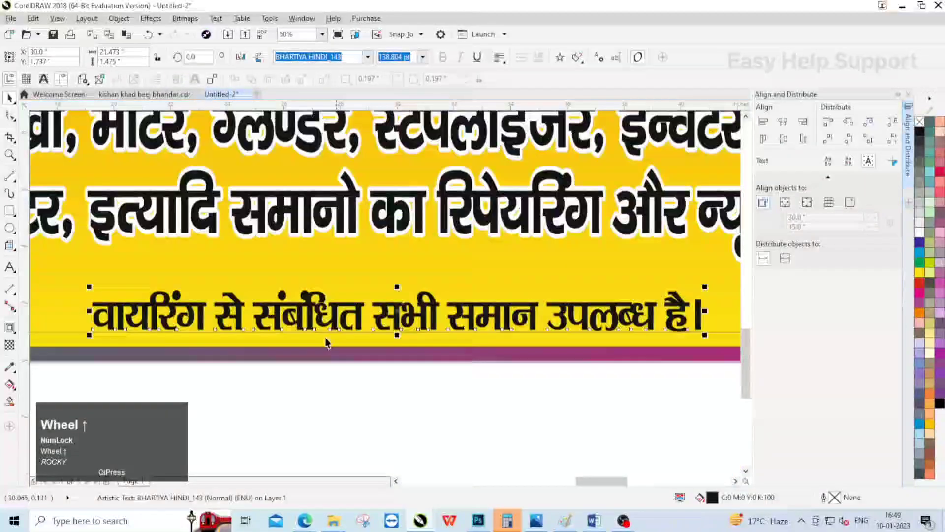
double_click(10, 211, "shift")
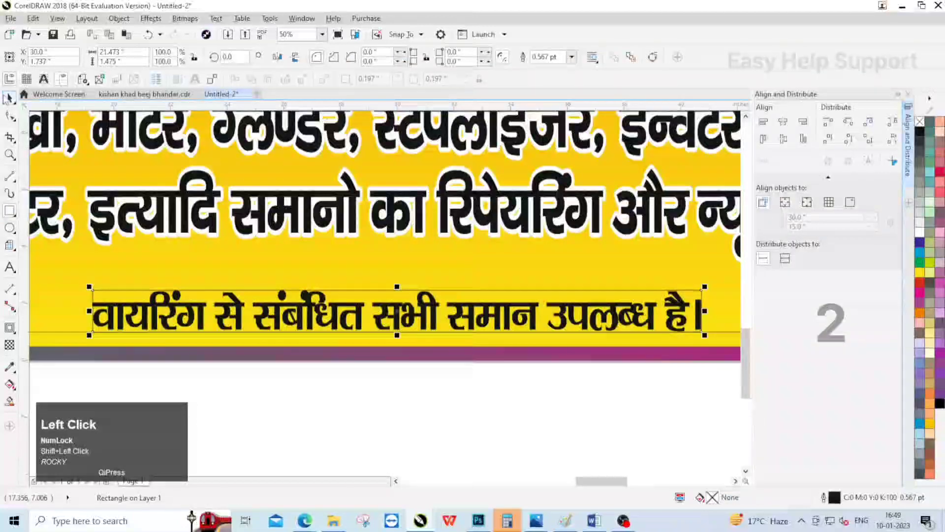
Enlarge the rectangle around the wiring text to about 24.6 × 2.4 inches, reaching down to the gradient border.
scroll(516, 253, "down", 1)
scroll(608, 279, "up", 1)
left_click_drag(595, 266, 639, 266)
left_click_drag(284, 242, 284, 230)
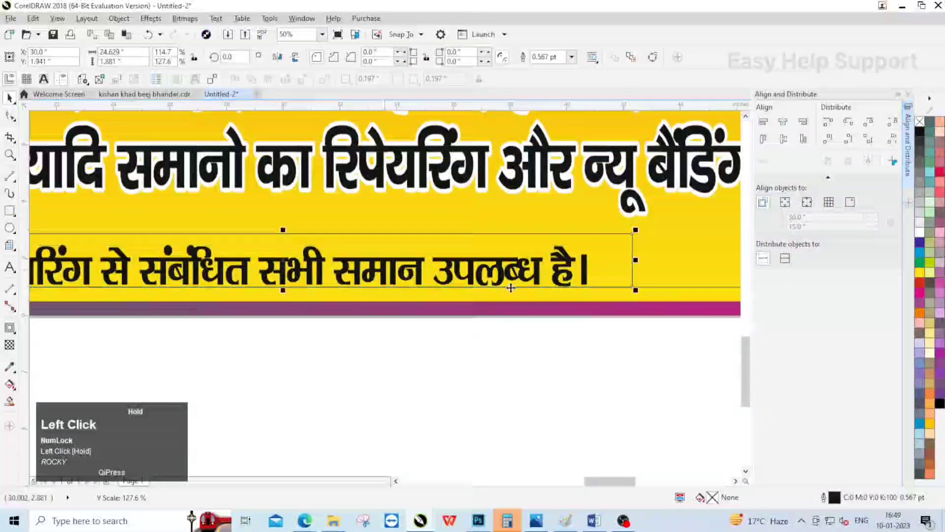
scroll(554, 299, "down", 1)
scroll(415, 294, "up", 1)
left_click_drag(423, 295, 422, 308)
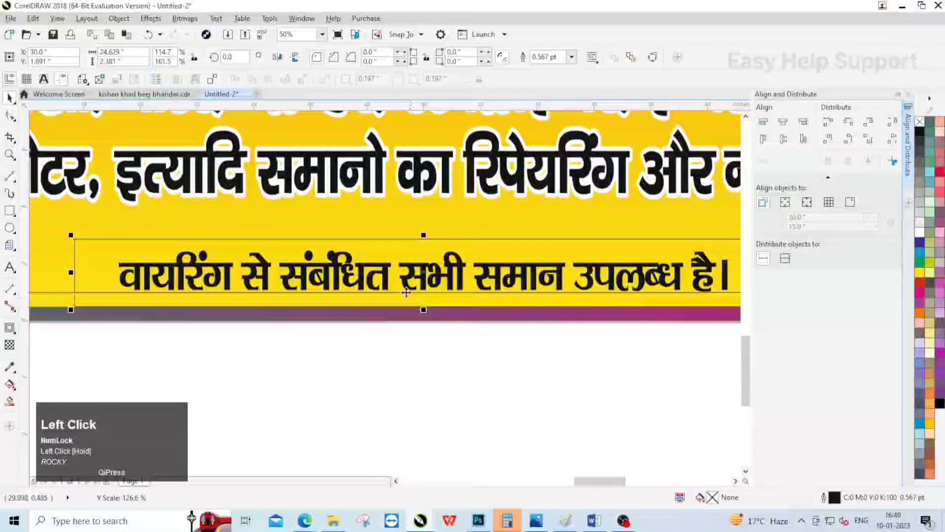
scroll(422, 308, "down", 1)
Convert the rectangle to curves and move its two lower corner nodes outward by 2 inches each to form a trapezoid.
right_click(292, 289)
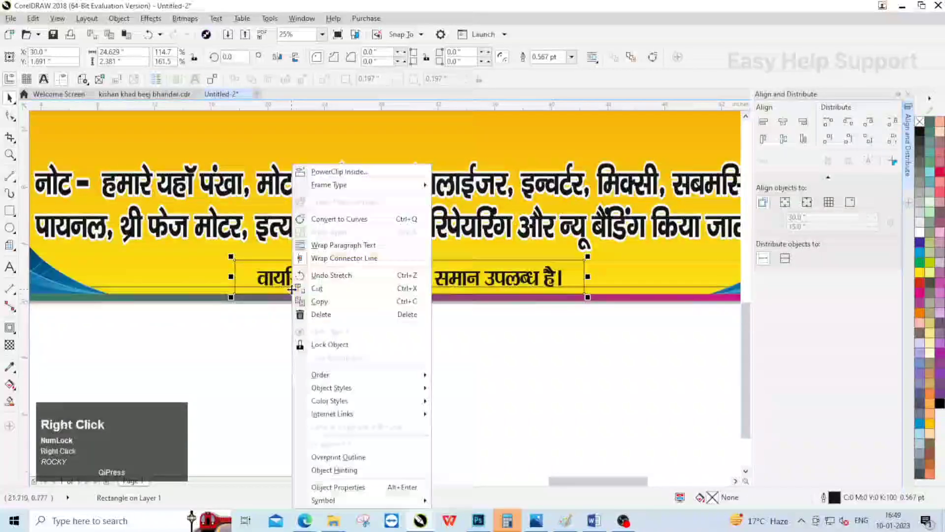
left_click(333, 223)
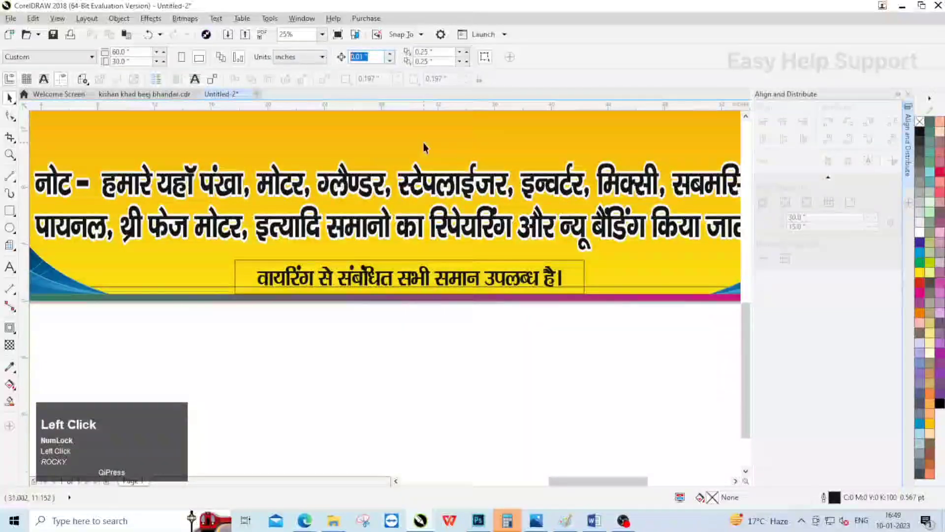
left_click(236, 271)
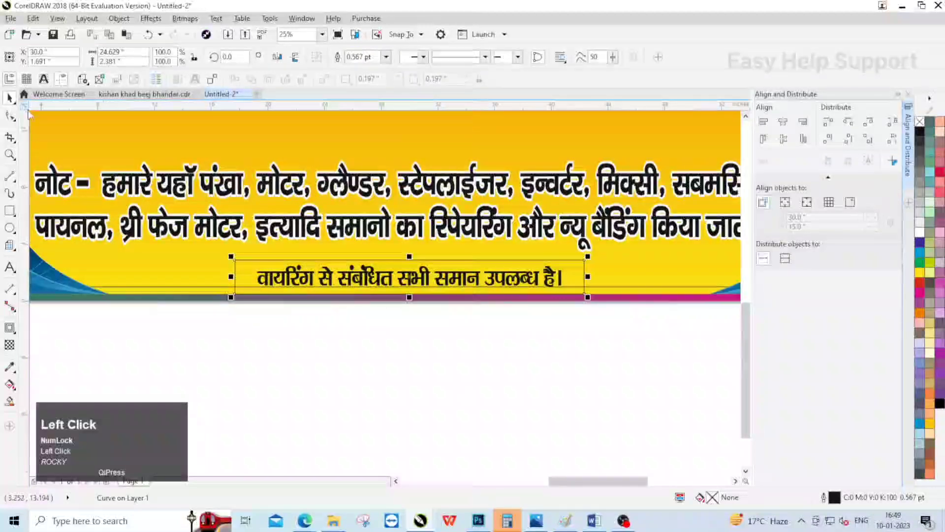
left_click(12, 114)
left_click_drag(248, 316, 205, 278)
key("Left")
key("Left")
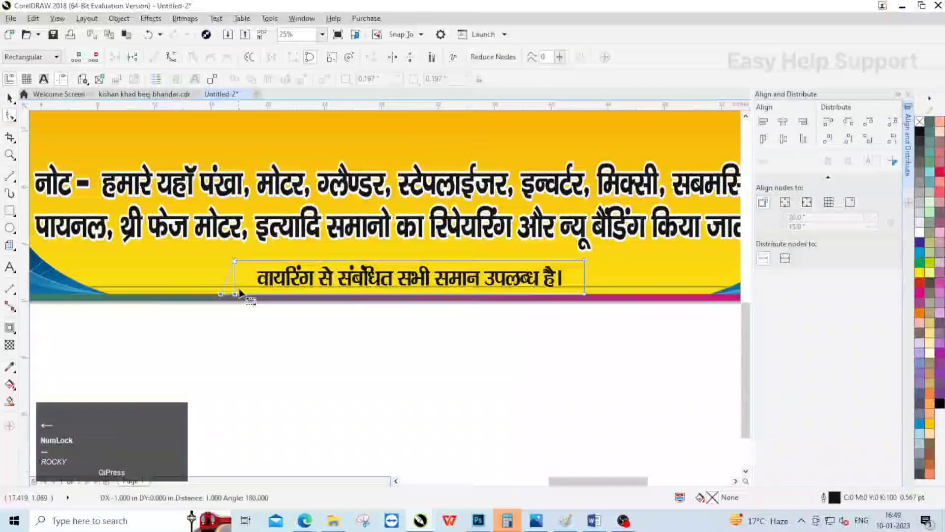
key("Right")
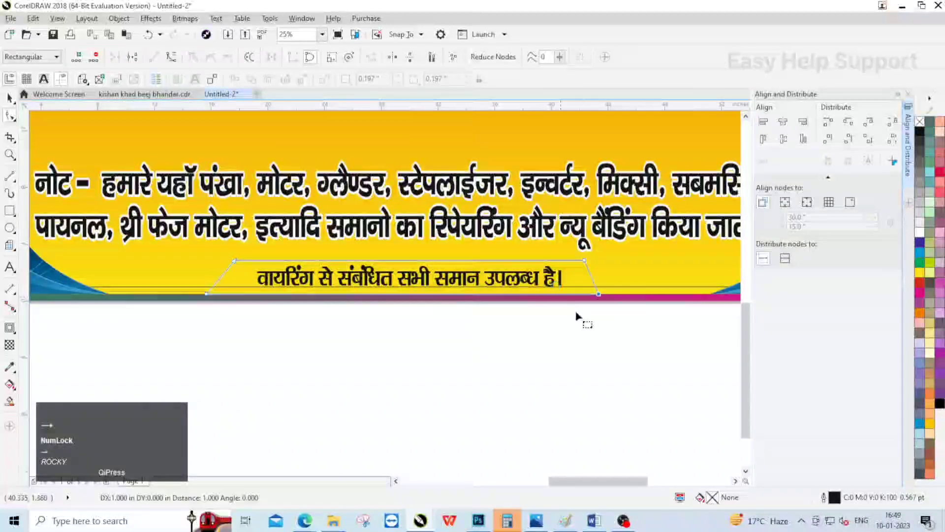
left_click(9, 98)
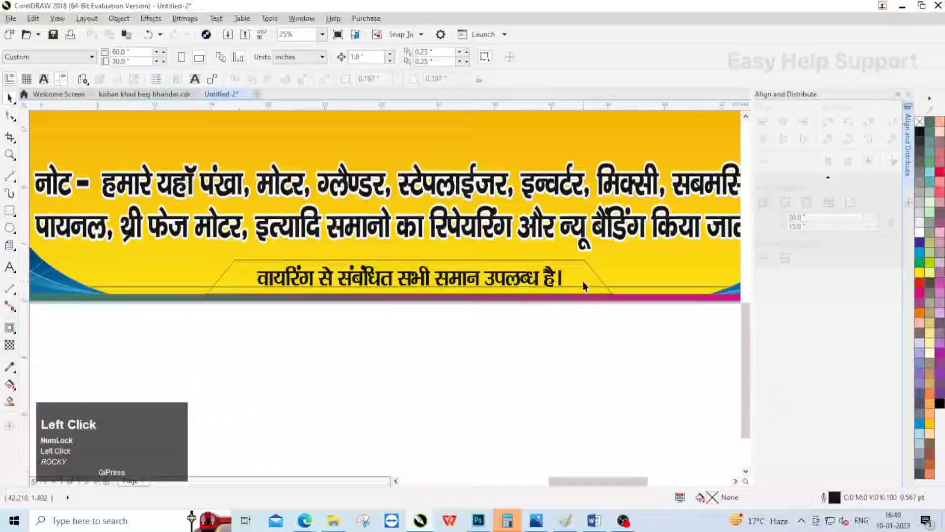
Fill the trapezoid with purple (C:40 M:100 Y:0 K:0) and remove its outline.
left_click(940, 352)
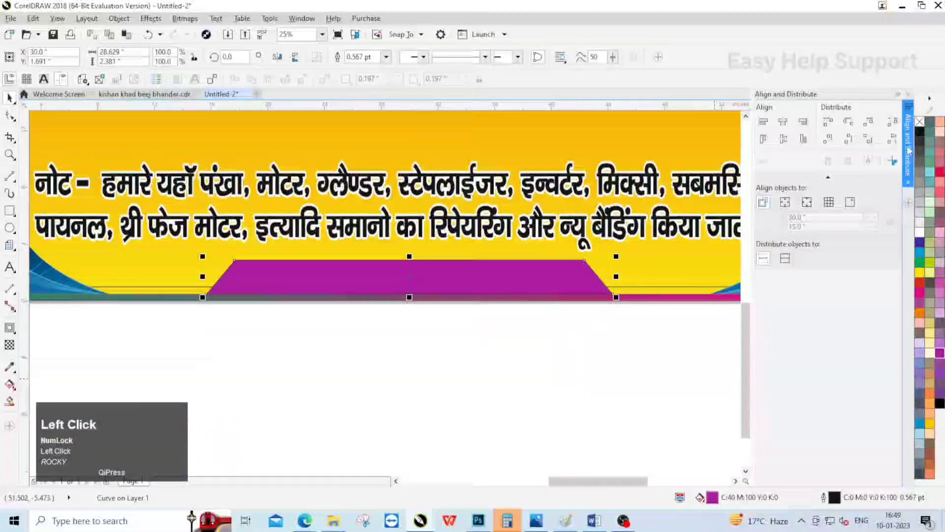
right_click(919, 123)
left_click(668, 327)
Duplicate the purple trapezoid from its center at about 27.65 inches wide and fill the copy with black.
left_click(593, 276)
scroll(598, 276, "up", 2)
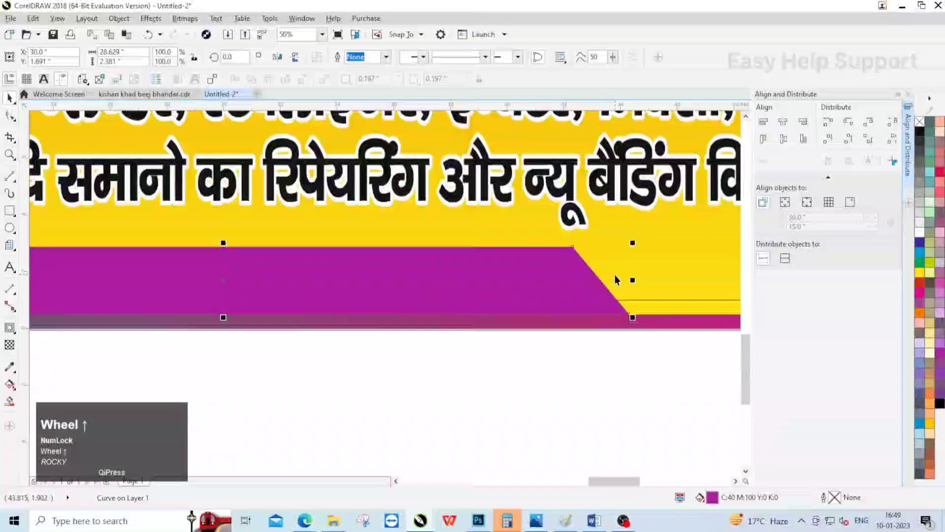
left_click_drag(647, 286, 618, 290)
right_click(618, 290)
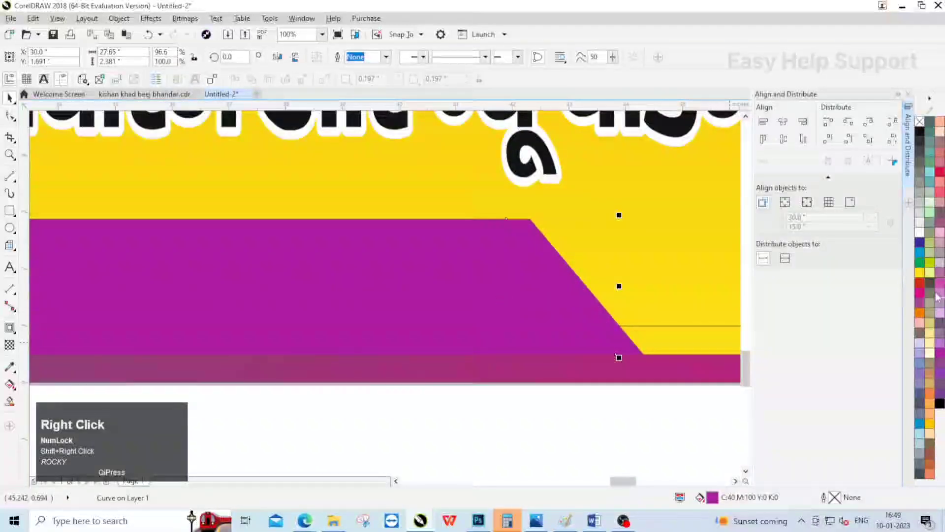
left_click(920, 243)
left_click(939, 403)
scroll(679, 279, "down", 2)
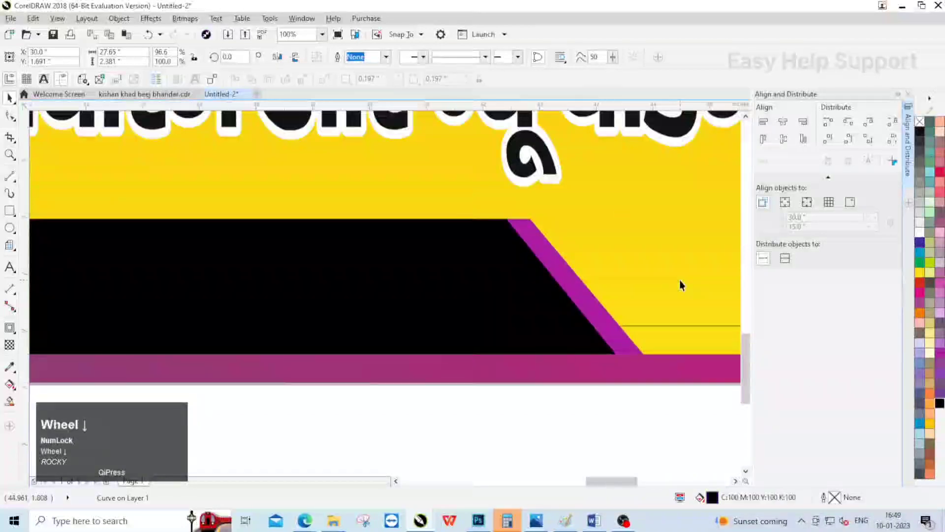
left_click(568, 367)
scroll(532, 341, "down", 2)
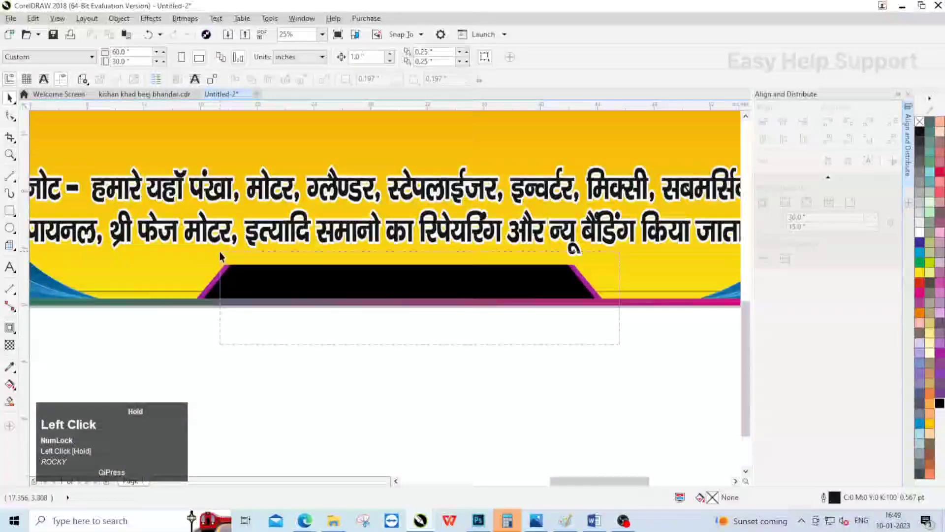
Bring the wiring text in front of the black trapezoid and color it white.
left_click_drag(220, 252, 219, 252)
right_click(399, 278)
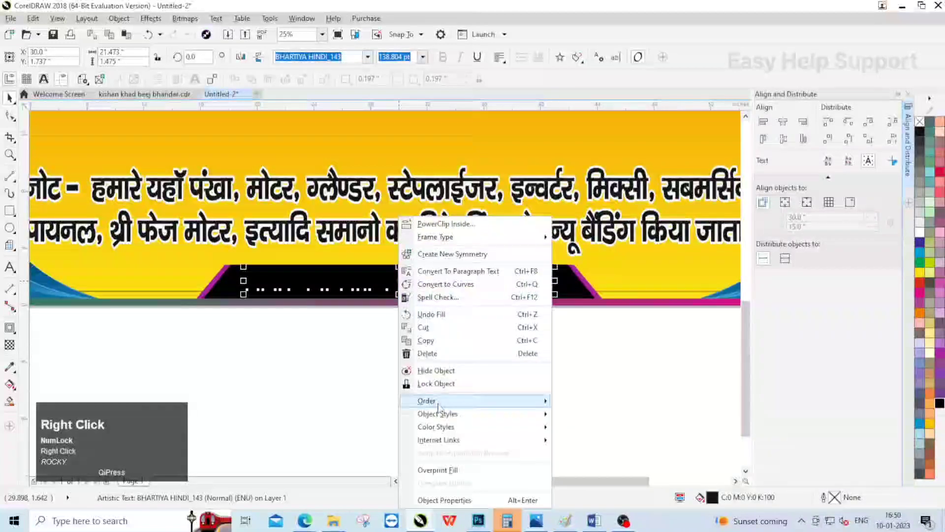
mouse_move(438, 407)
left_click(615, 412)
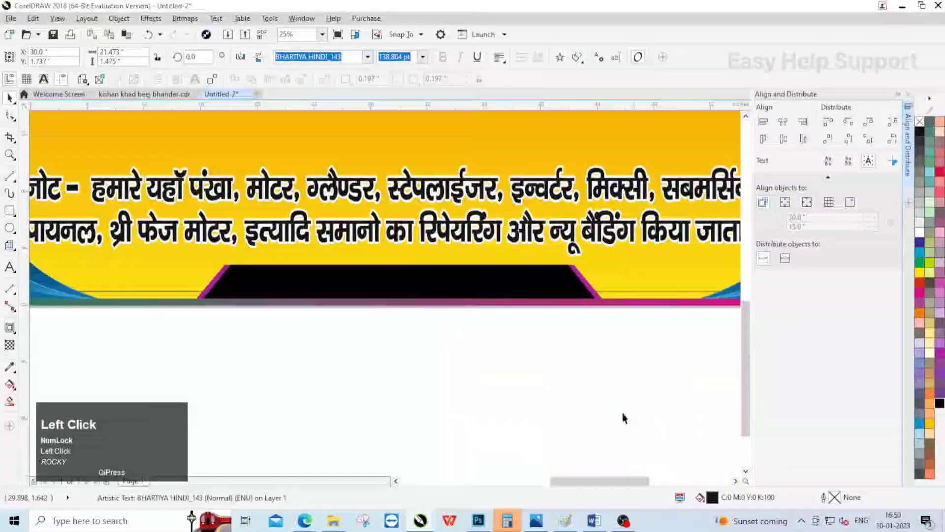
left_click(919, 231)
Center the wiring text vertically on the black trapezoid.
left_click(579, 295, "shift")
left_click(782, 137)
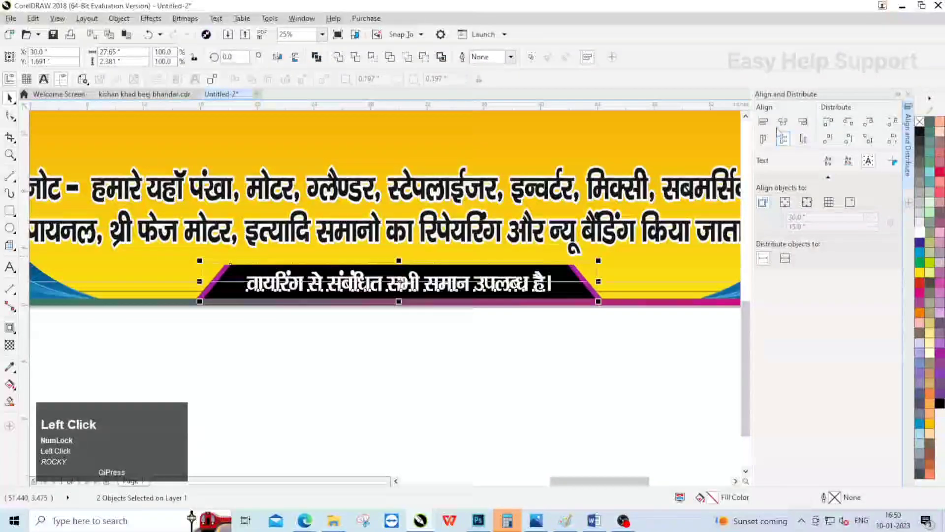
scroll(507, 228, "down", 1)
left_click(553, 276)
Color the two-line note text red (C:0 M:100 Y:100 K:0).
left_click(522, 228)
scroll(562, 228, "up", 1)
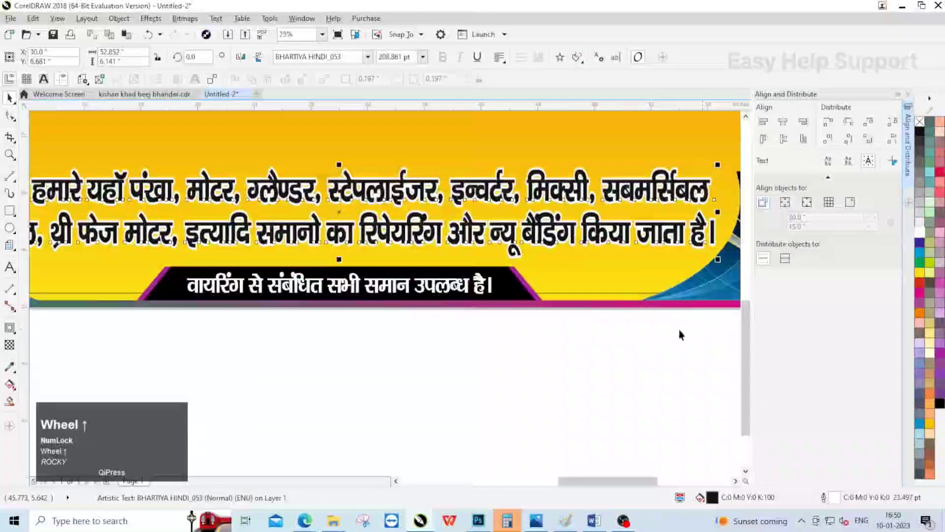
left_click(674, 390)
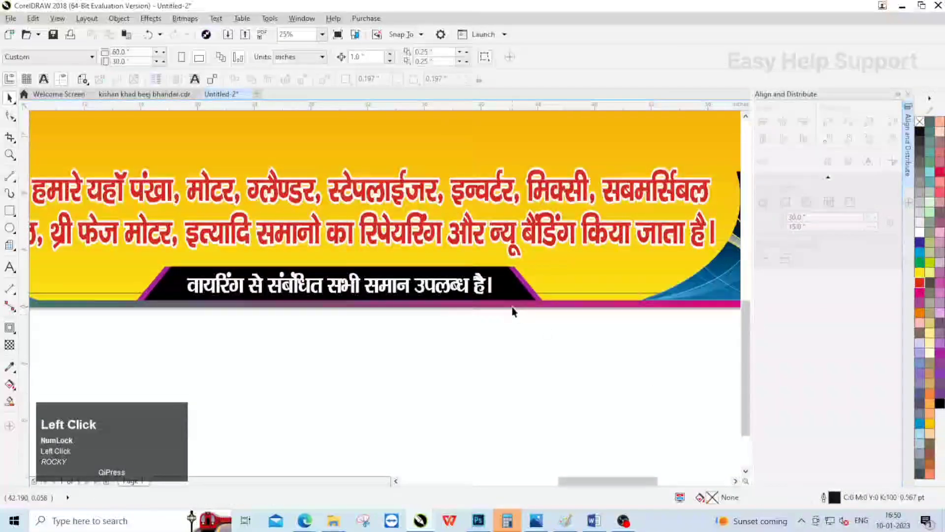
Draw a rectangle about 11.02 inches wide between the deity picture and the note text, reducing its height to about 7.79 inches.
scroll(512, 312, "down", 3)
scroll(442, 277, "up", 1)
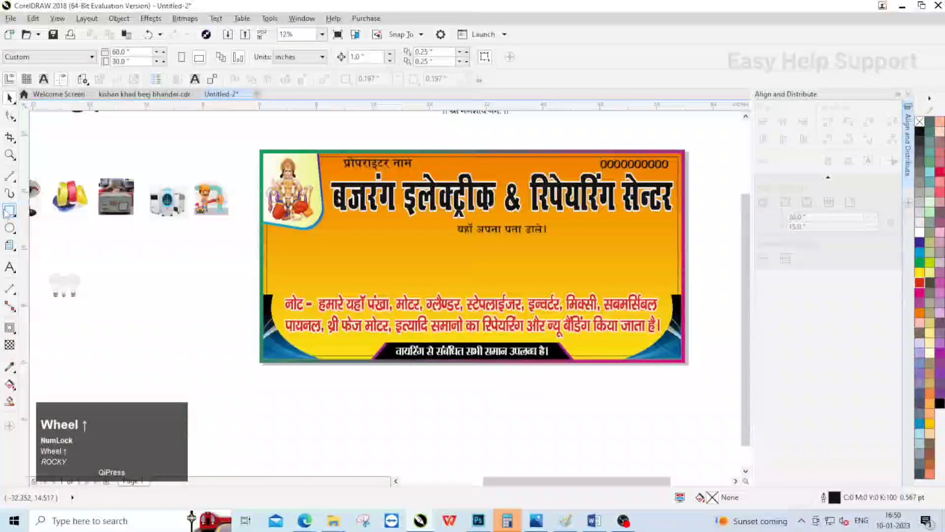
left_click(9, 211)
scroll(275, 246, "up", 1)
left_click_drag(235, 213, 392, 336)
scroll(74, 206, "down", 1)
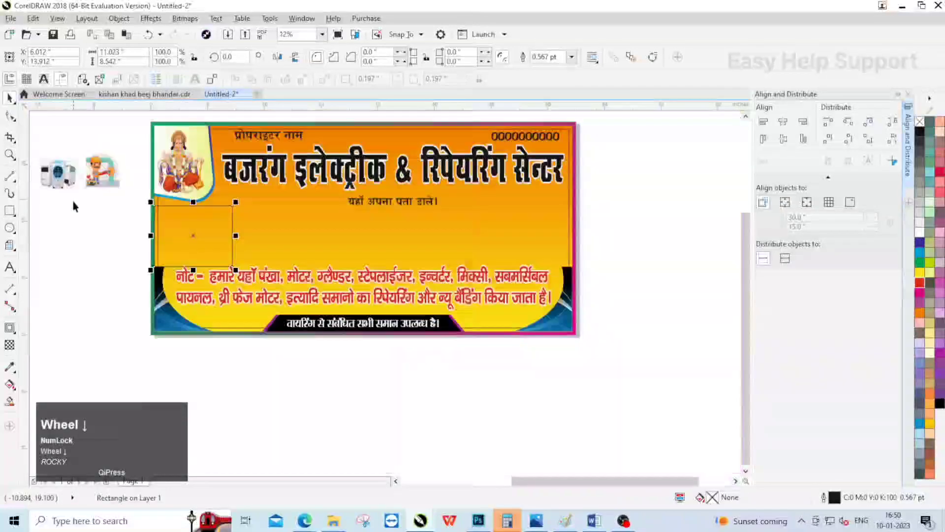
scroll(173, 218, "up", 1)
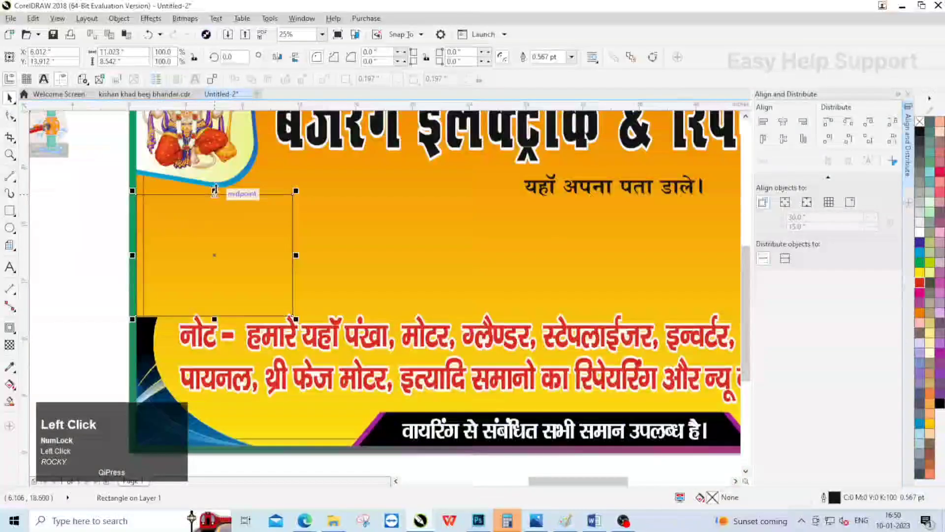
left_click_drag(212, 189, 213, 205)
Shift the two-line note text slightly downward to clear the rectangle above it.
left_click(362, 343)
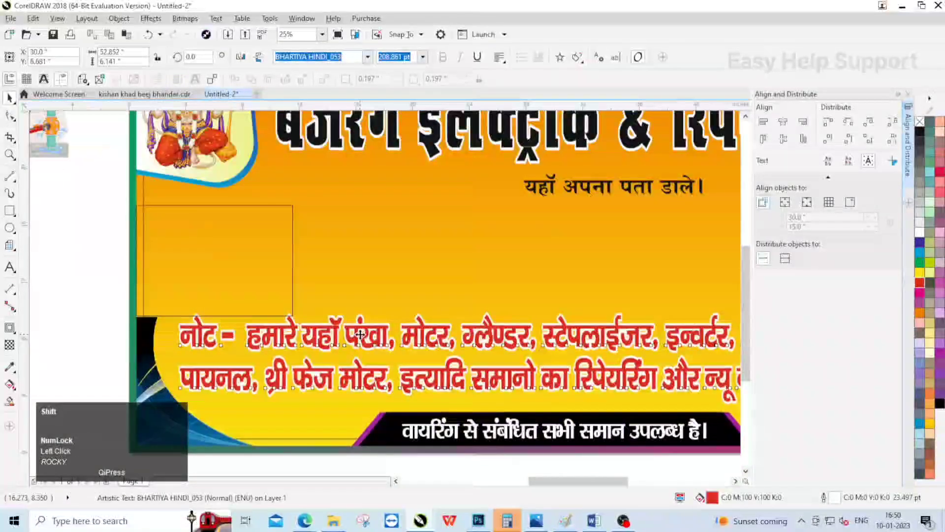
left_click_drag(362, 343, 362, 343)
scroll(133, 338, "up", 1)
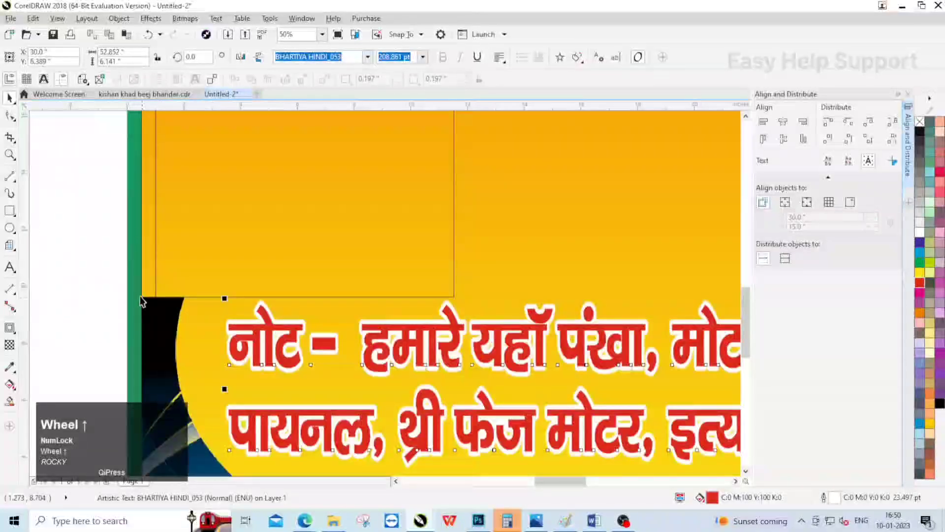
scroll(140, 299, "down", 1)
scroll(574, 324, "up", 1)
left_click_drag(541, 269, 536, 276)
scroll(424, 308, "down", 1)
scroll(425, 307, "down", 1)
Stretch the rectangle across the banner between the side borders to a width of 59 inches.
left_click(325, 268)
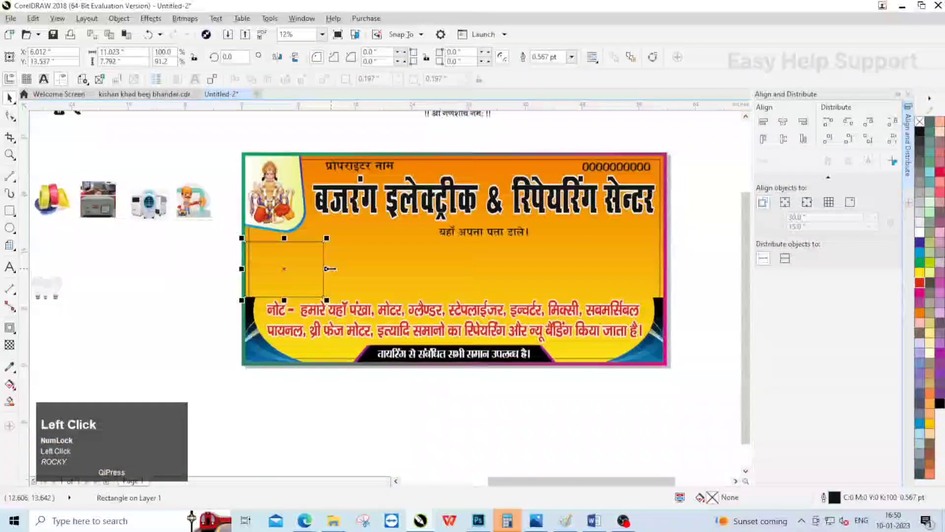
left_click_drag(663, 271, 665, 272)
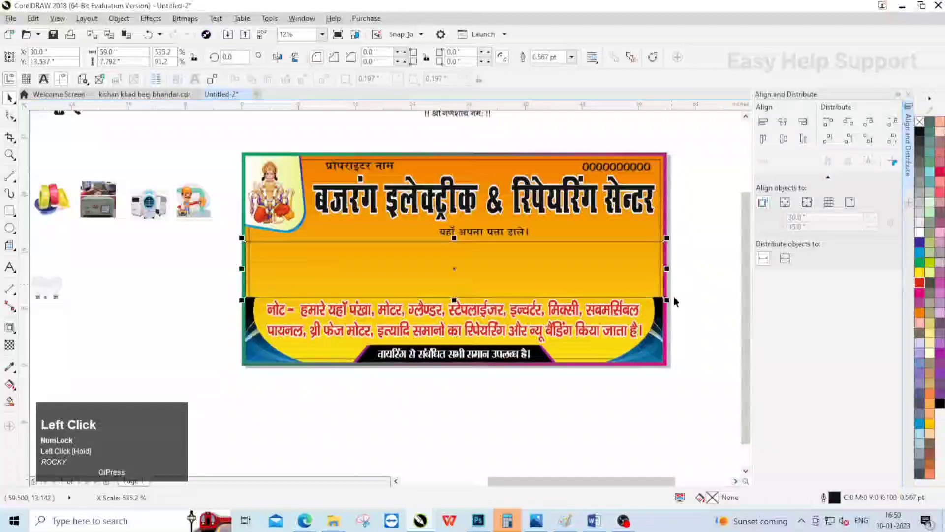
left_click(681, 308)
scroll(181, 177, "down", 1)
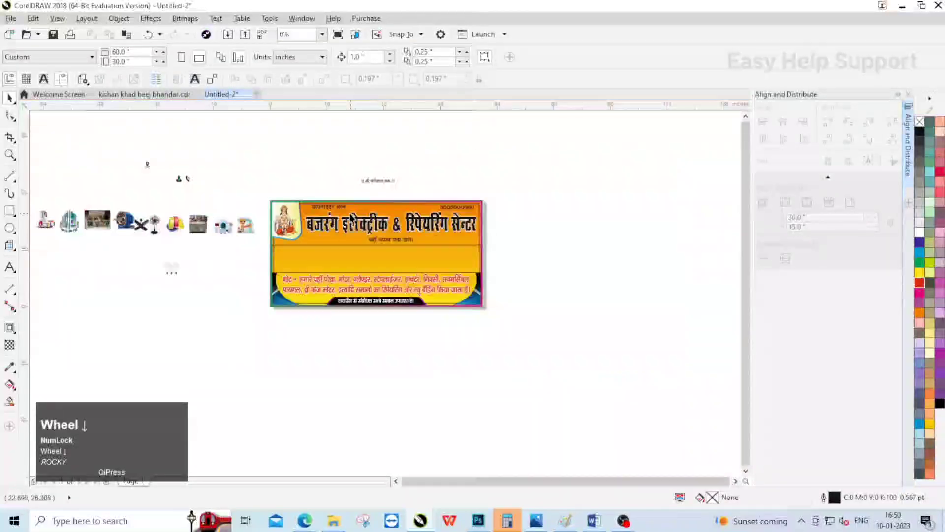
Fill the wide rectangle band with crimson (C:0 M:100 Y:60 K:0) and remove its outline.
scroll(275, 270, "up", 1)
scroll(325, 283, "up", 1)
left_click(253, 247)
scroll(253, 247, "down", 1)
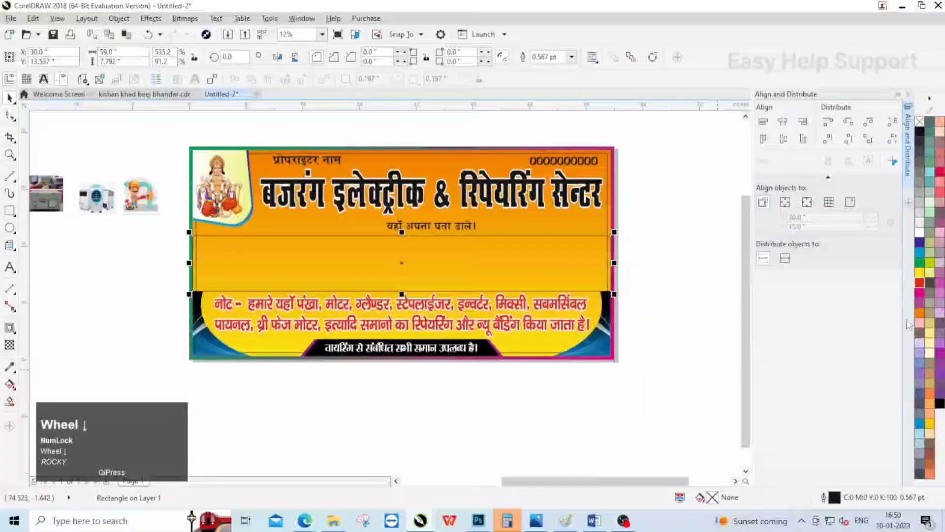
left_click(928, 262)
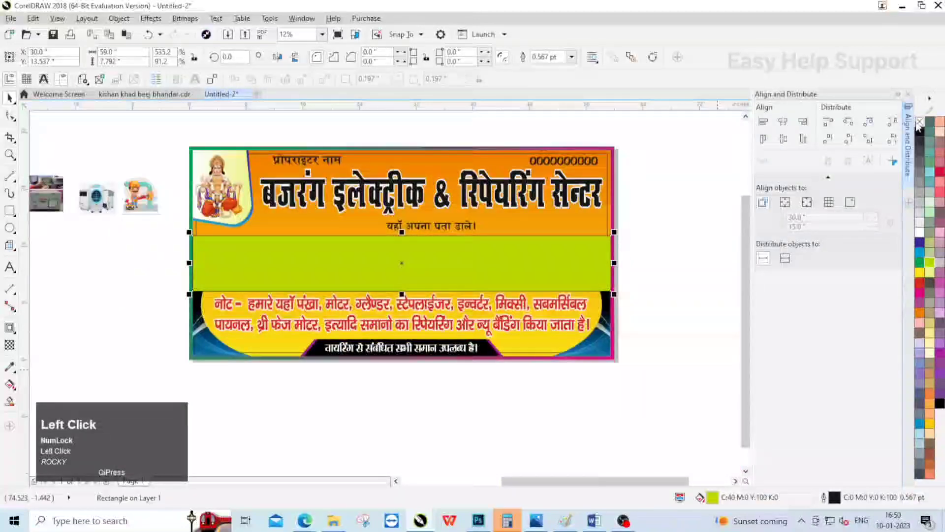
right_click(920, 121)
left_click(940, 173)
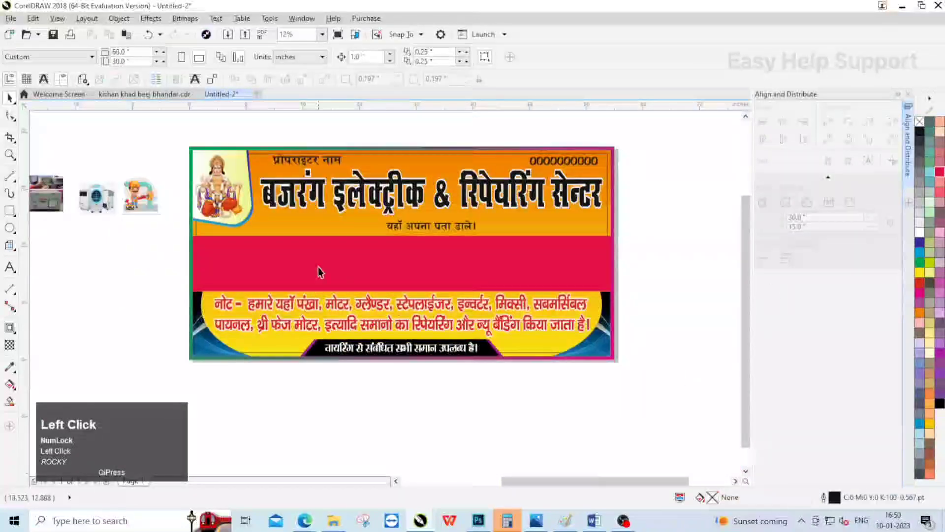
Draw a rectangle about 8.86 × 6.75 inches at the crimson band's left end, rounding its top-left and bottom-right corners to 2 inches.
scroll(318, 267, "up", 1)
left_click(43, 246)
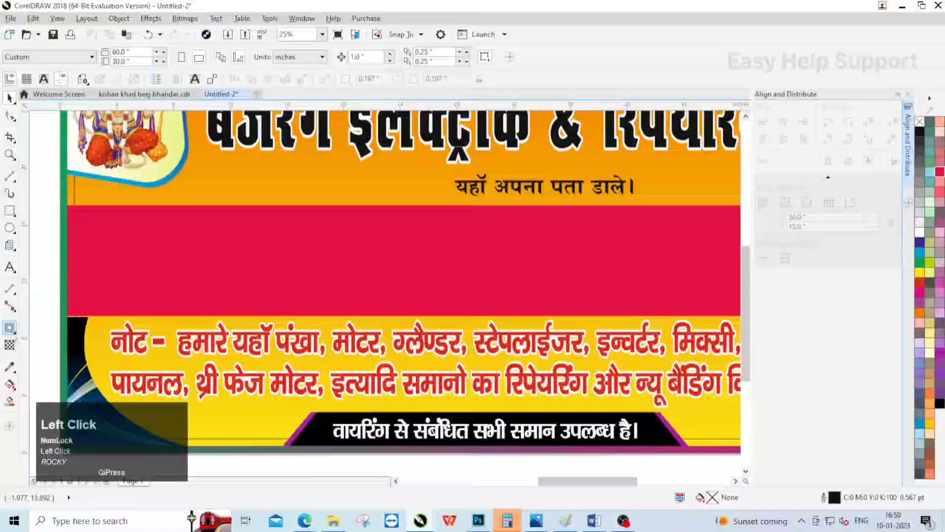
left_click(9, 210)
left_click_drag(74, 209, 202, 307)
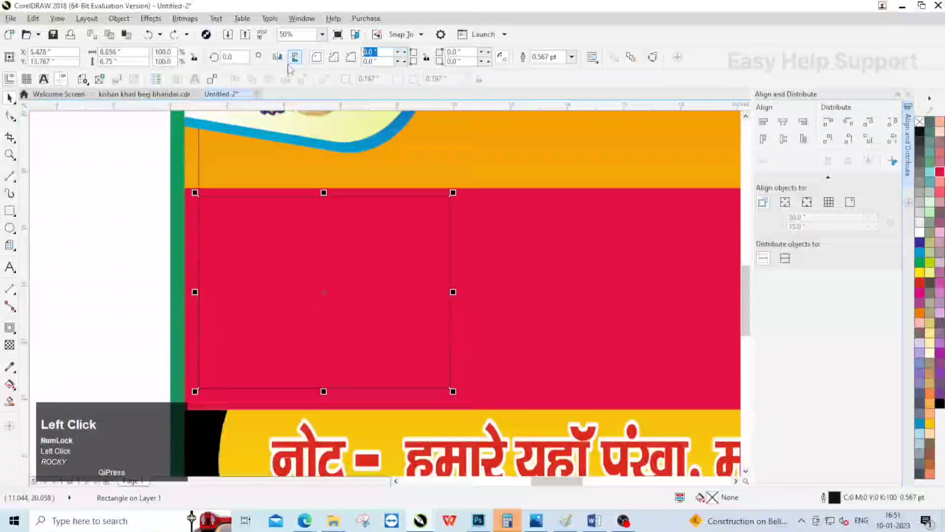
type("2")
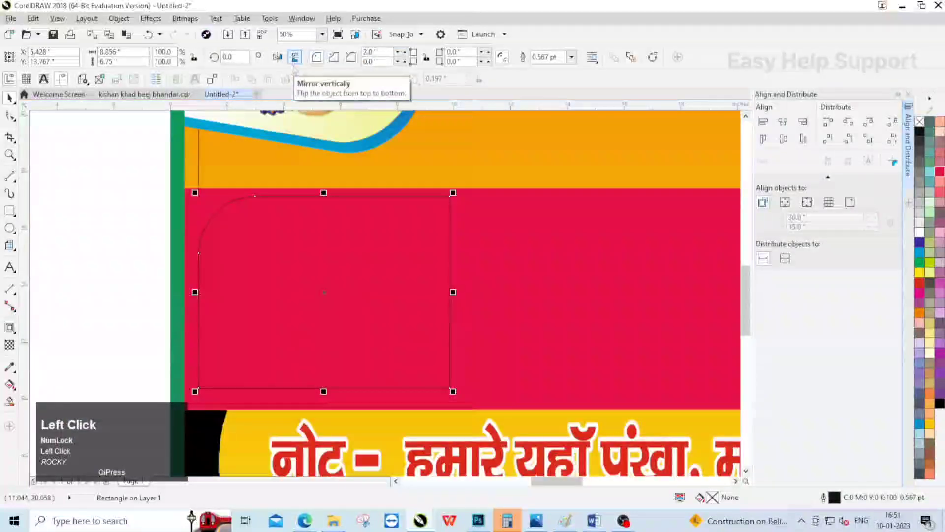
left_click(455, 61)
type("2")
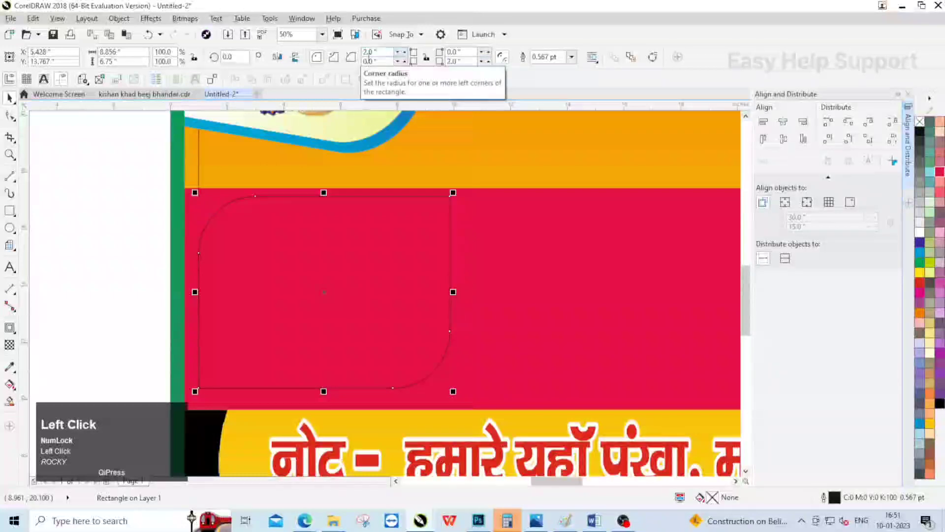
Center the rounded rectangle vertically on the crimson band and duplicate it rightward into a row of six evenly spaced frames.
scroll(320, 256, "down", 2)
left_click(422, 270, "shift")
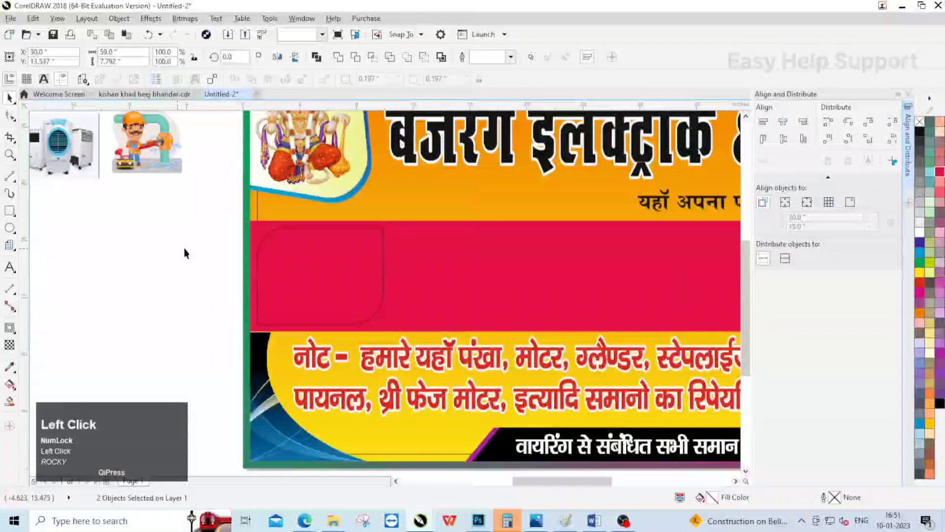
scroll(187, 253, "down", 2)
left_click(266, 251)
left_click_drag(266, 251, 334, 249)
right_click(334, 249, "shift")
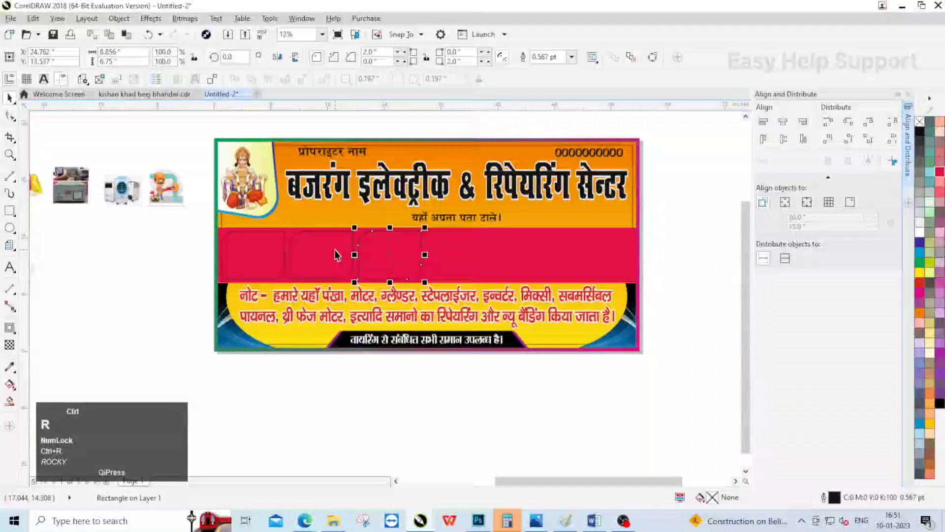
left_click(624, 255)
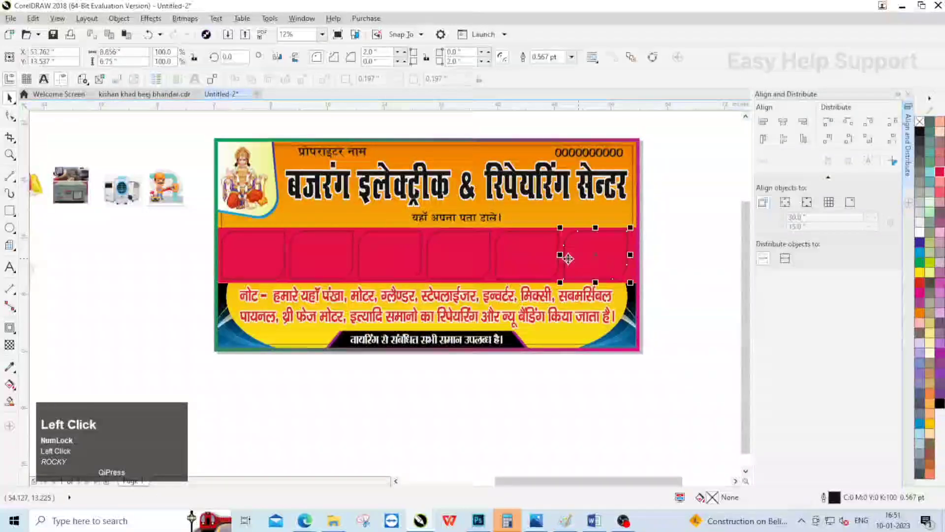
Select all six rounded frames and group them.
left_click(527, 255, "shift")
left_click(428, 256, "shift")
left_click(391, 256, "shift")
left_click(324, 254, "shift")
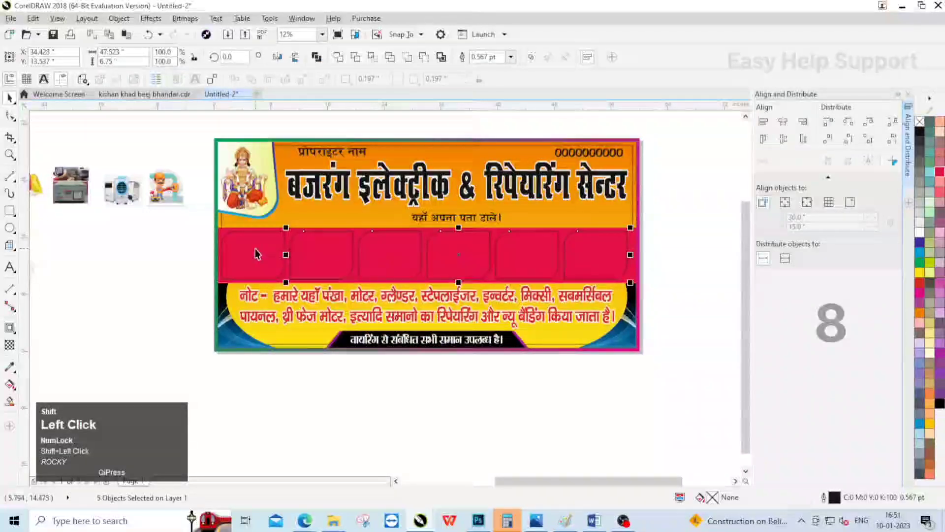
left_click(255, 253, "shift")
left_click(531, 58)
Center the grouped frames on the crimson band and ungroup them.
scroll(650, 255, "up", 1)
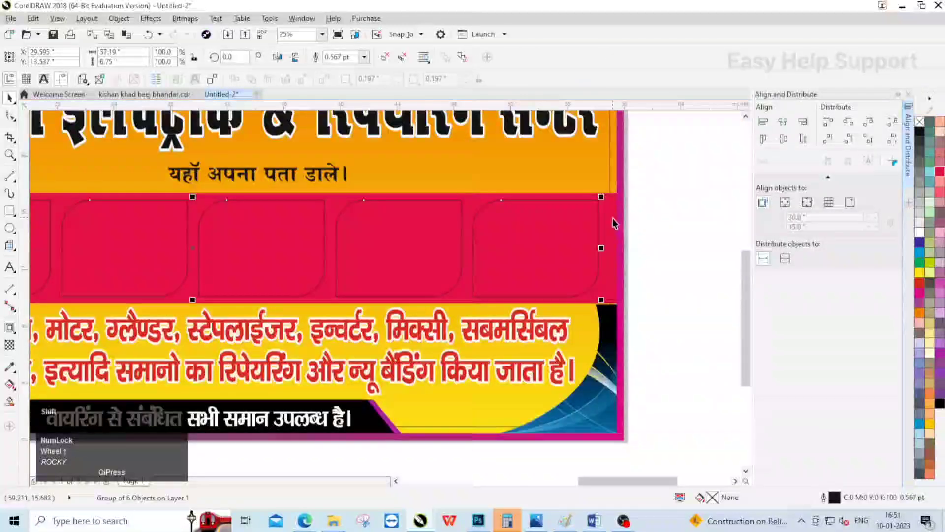
left_click(612, 225, "shift")
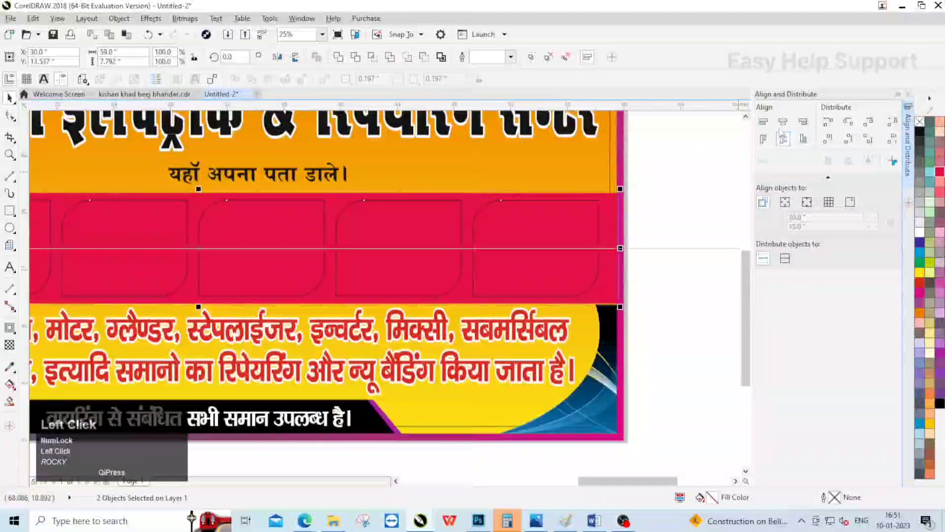
left_click(516, 204)
scroll(516, 204, "down", 1)
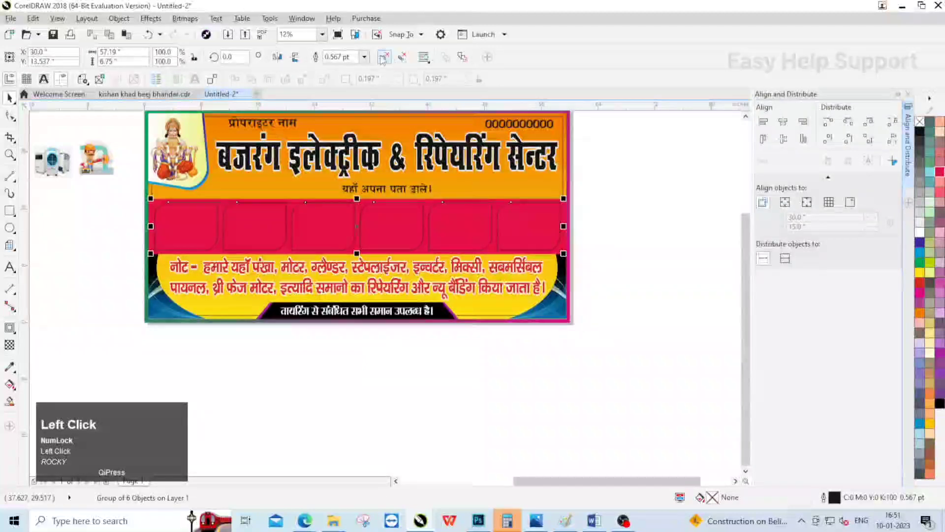
left_click(385, 58)
left_click(590, 215)
Apply a vertical gradient to the wide band, running from crimson at the top edge to blue at the bottom edge.
scroll(566, 214, "up", 1)
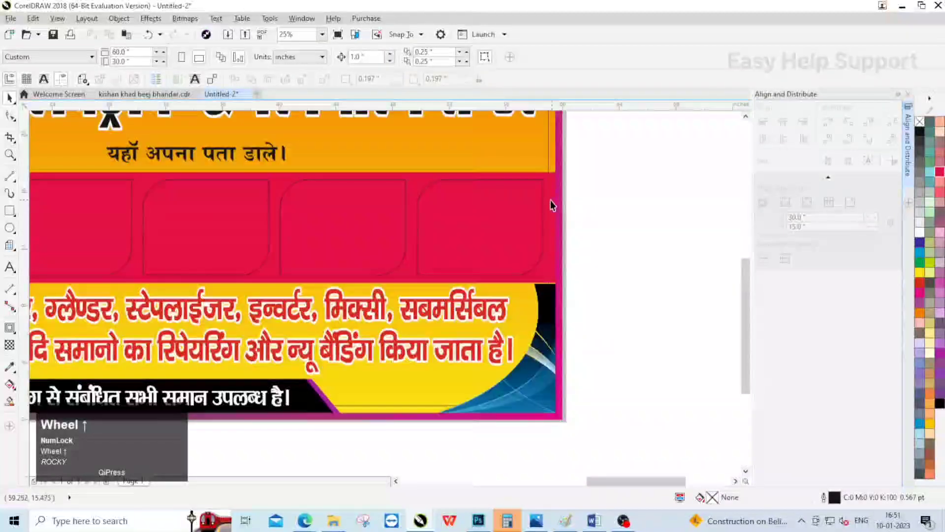
left_click(550, 201)
left_click(10, 384)
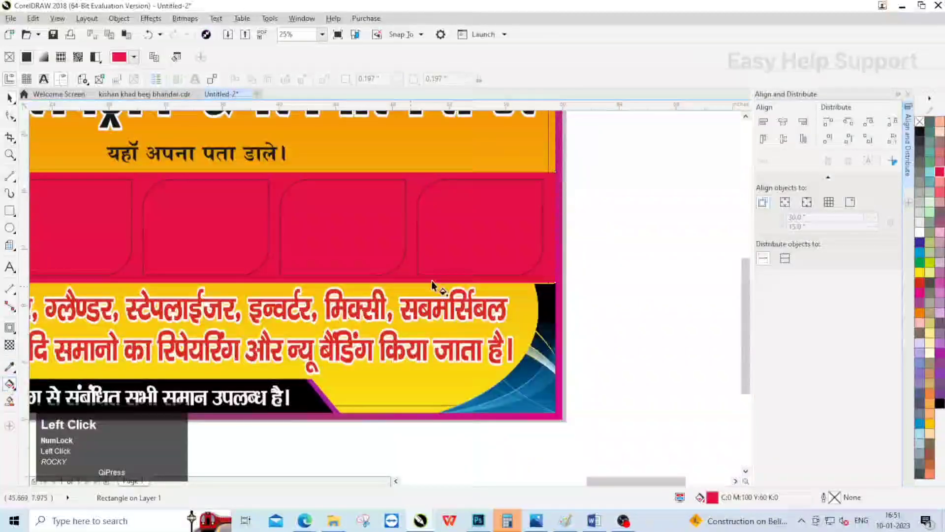
scroll(263, 247, "down", 1)
scroll(500, 247, "up", 1)
scroll(538, 241, "down", 1)
scroll(537, 241, "up", 2)
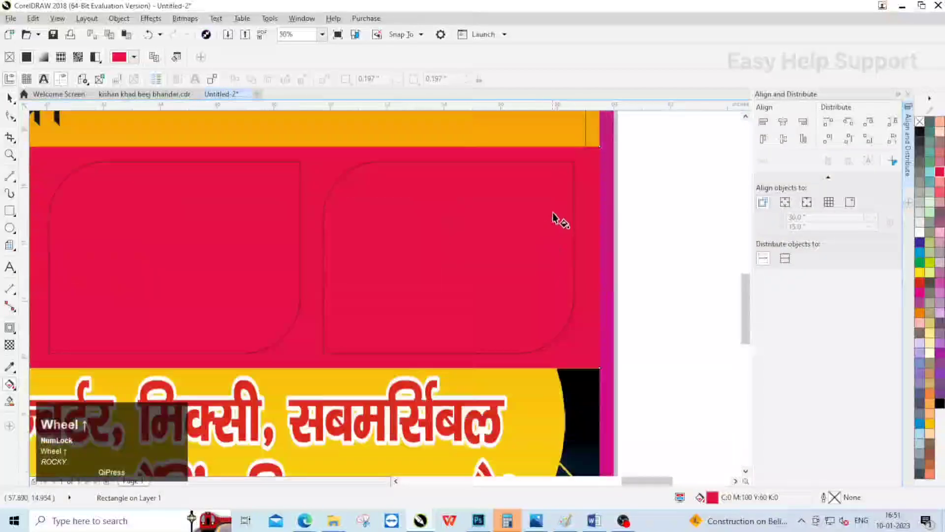
left_click_drag(575, 148, 578, 368)
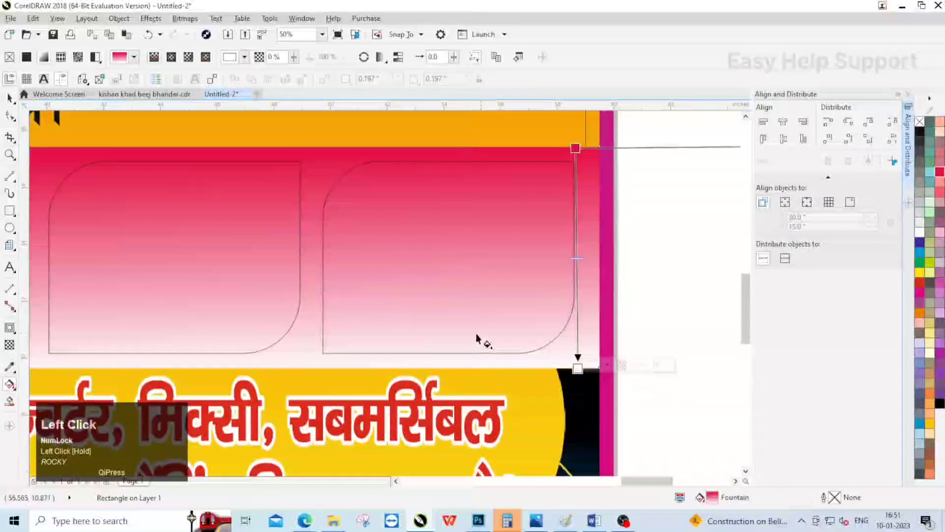
left_click(920, 312)
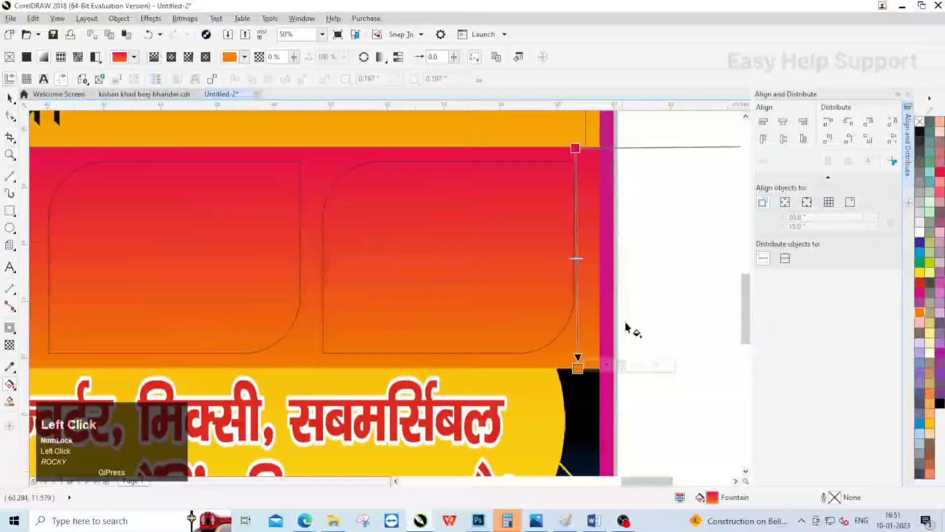
left_click(919, 422)
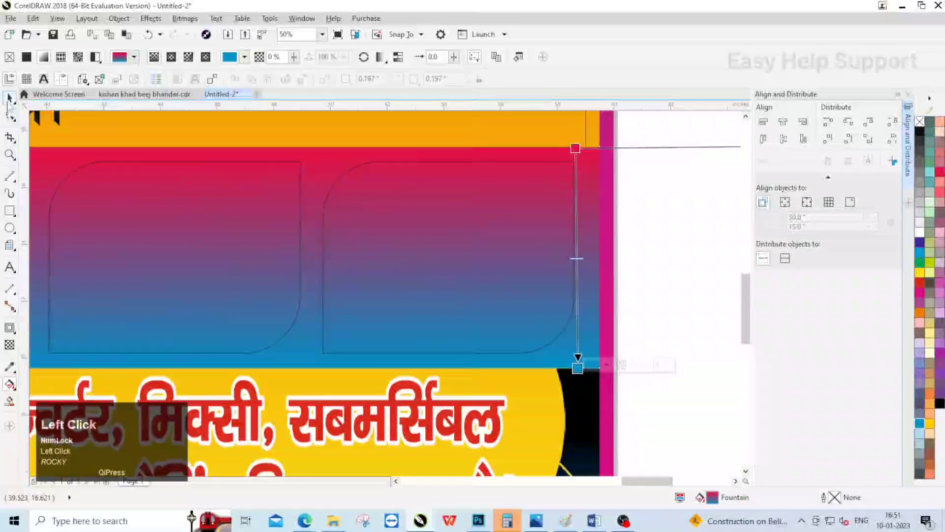
Fill all six rounded frames with white and remove their outlines.
scroll(413, 226, "down", 3)
scroll(141, 237, "up", 2)
left_click(142, 237)
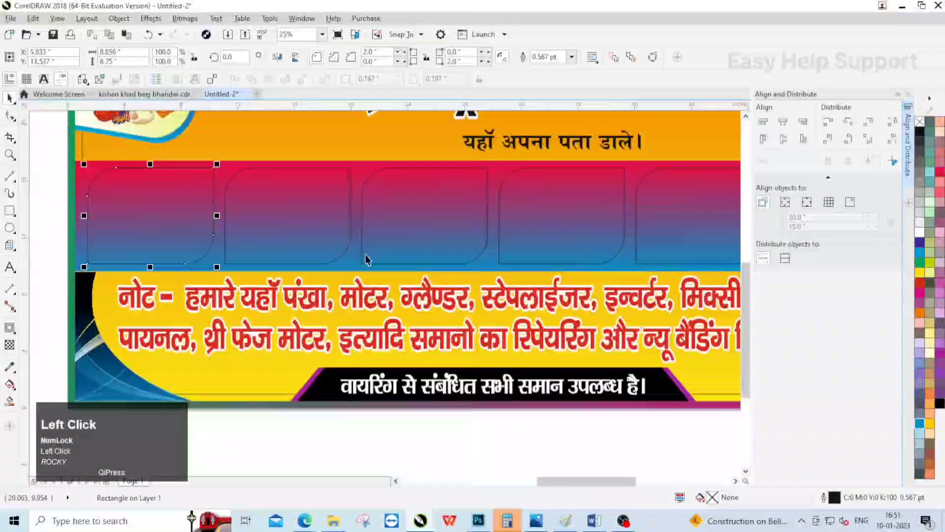
left_click(290, 236, "shift")
scroll(141, 207, "down", 2)
left_click(281, 211, "shift")
left_click(345, 202, "shift")
left_click(419, 212, "shift")
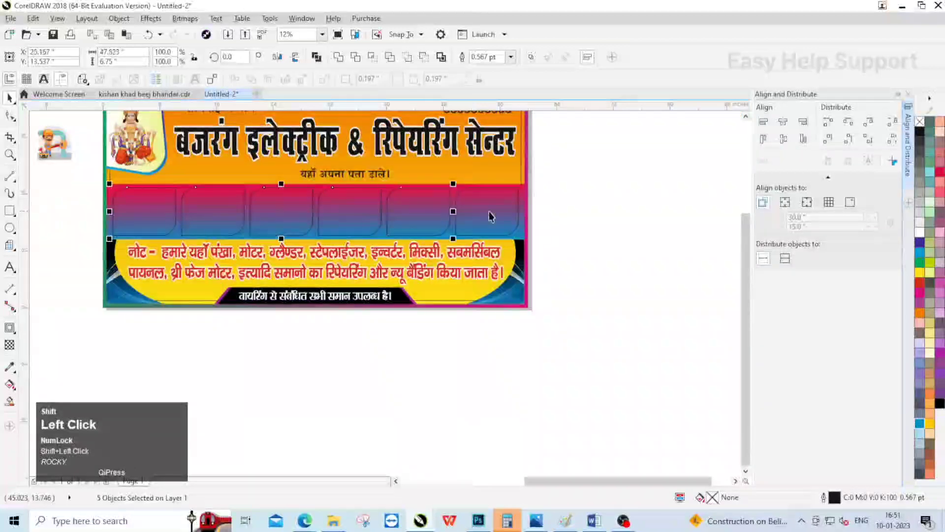
left_click(920, 231)
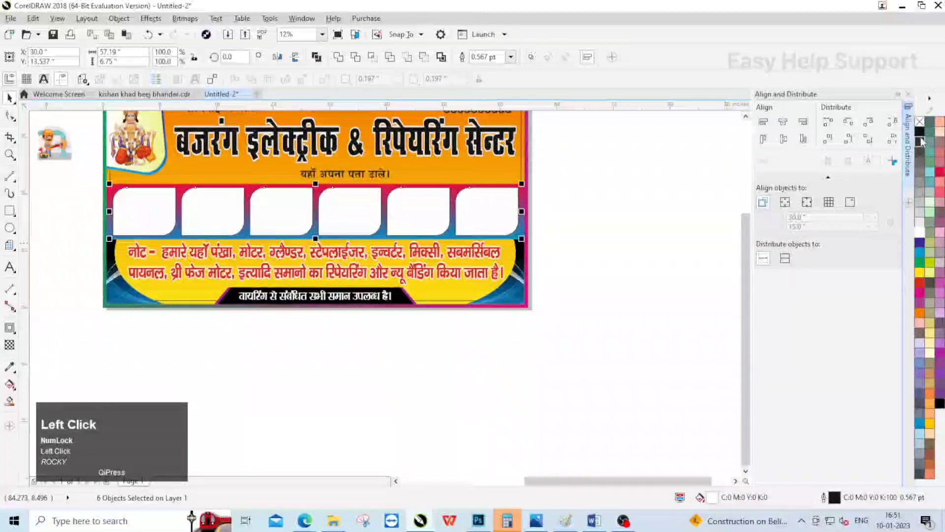
right_click(920, 120)
left_click(563, 245)
Move the nine product pictures and the separate sewing-machine picture from beside the banner to the area below it.
scroll(563, 245, "down", 2)
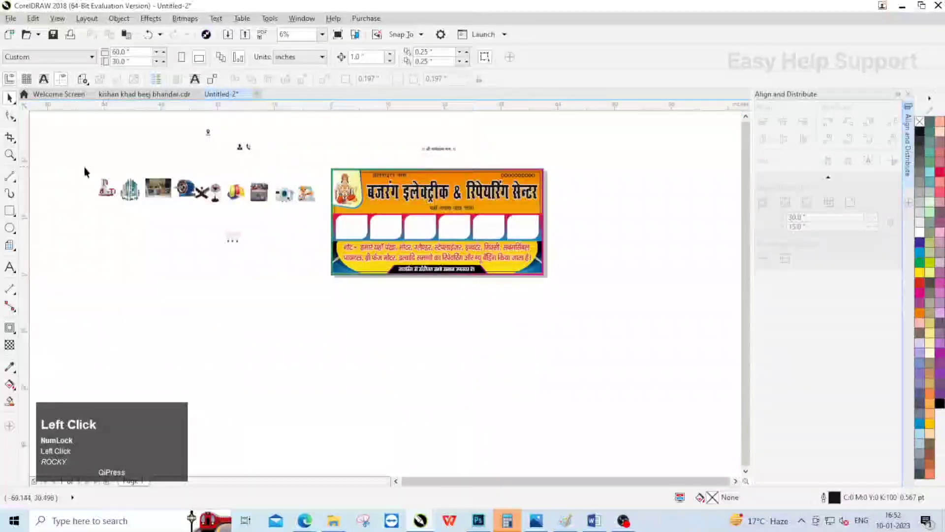
left_click_drag(284, 197, 521, 309)
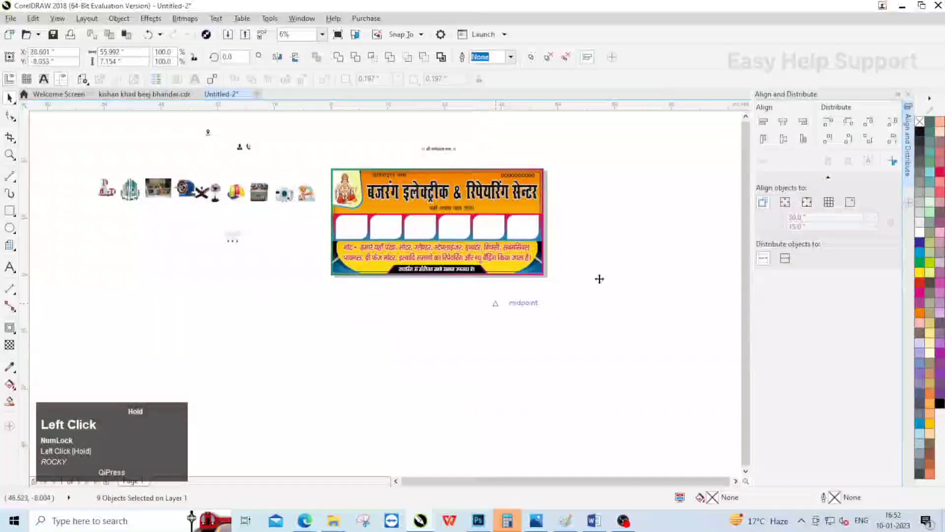
left_click(599, 279)
scroll(295, 199, "up", 1)
left_click(308, 186)
scroll(309, 186, "down", 1)
left_click_drag(308, 186, 555, 281)
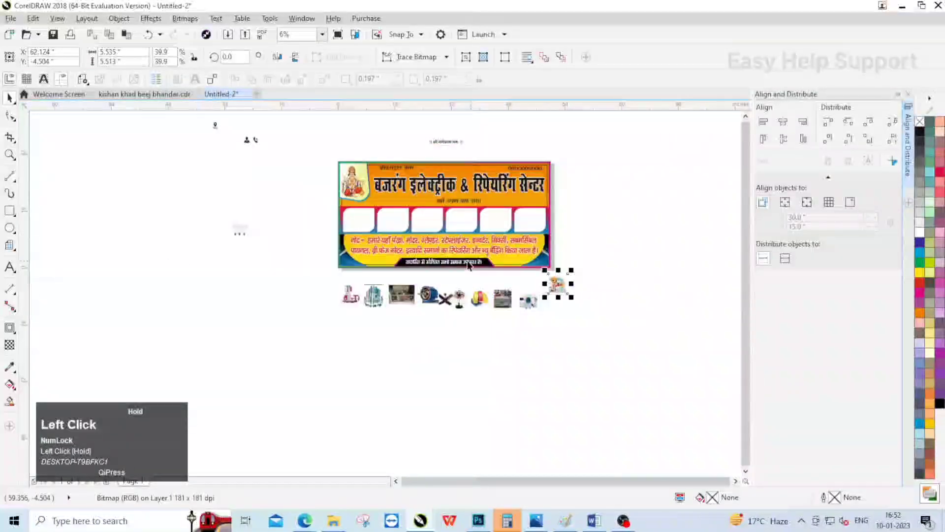
scroll(468, 257, "up", 1)
PowerClip the sewing-machine picture into the sixth frame and the air cooler picture into the fifth frame.
right_click(656, 305)
left_click(681, 164)
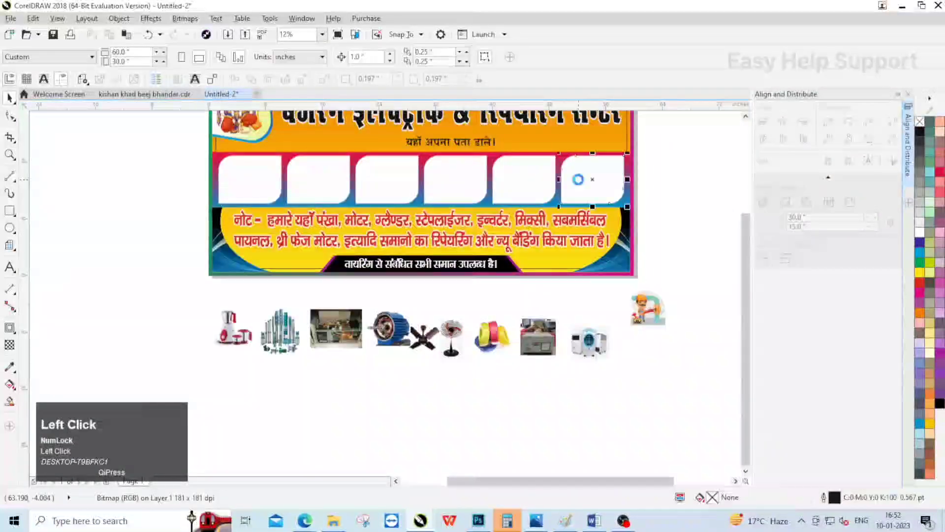
left_click(592, 179)
right_click(583, 348)
left_click(640, 57)
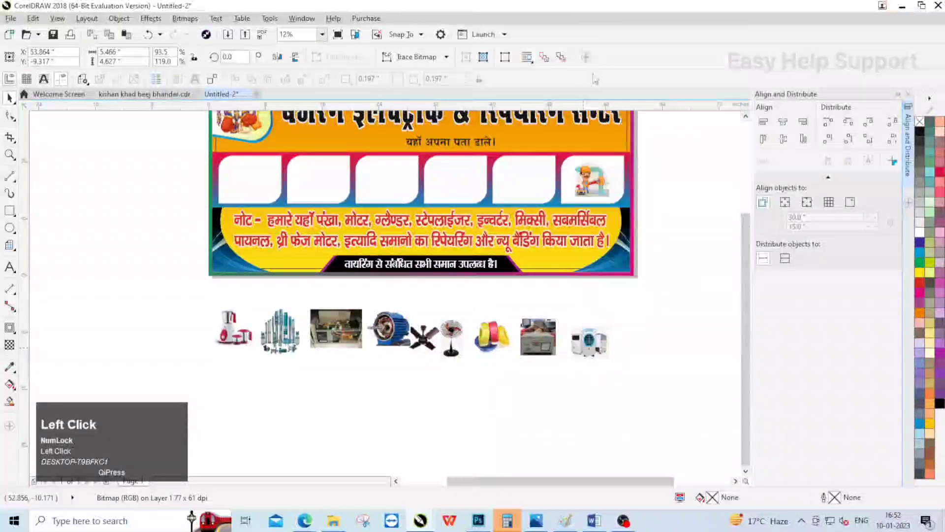
left_click(523, 178)
PowerClip the stabilizer pictures into the fourth frame and the wire coils picture into the third frame.
right_click(548, 341)
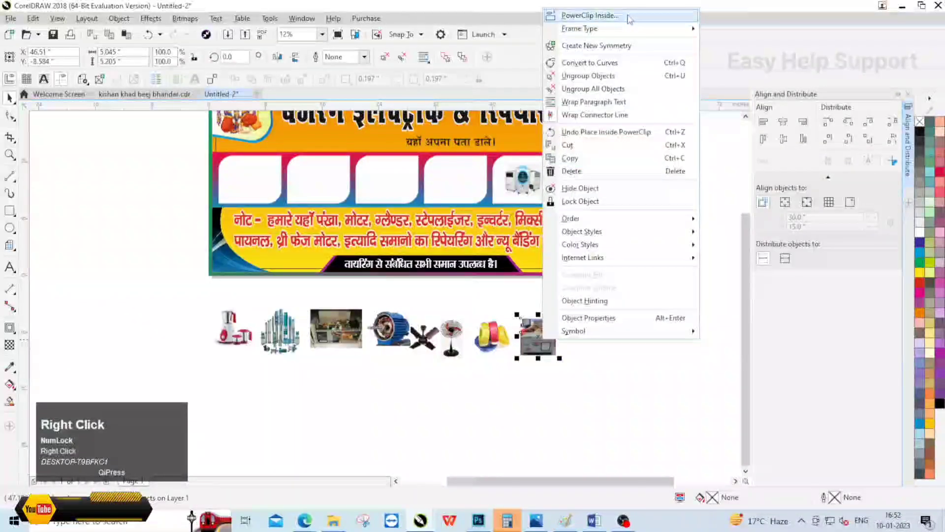
left_click(601, 14)
left_click(454, 178)
right_click(493, 337)
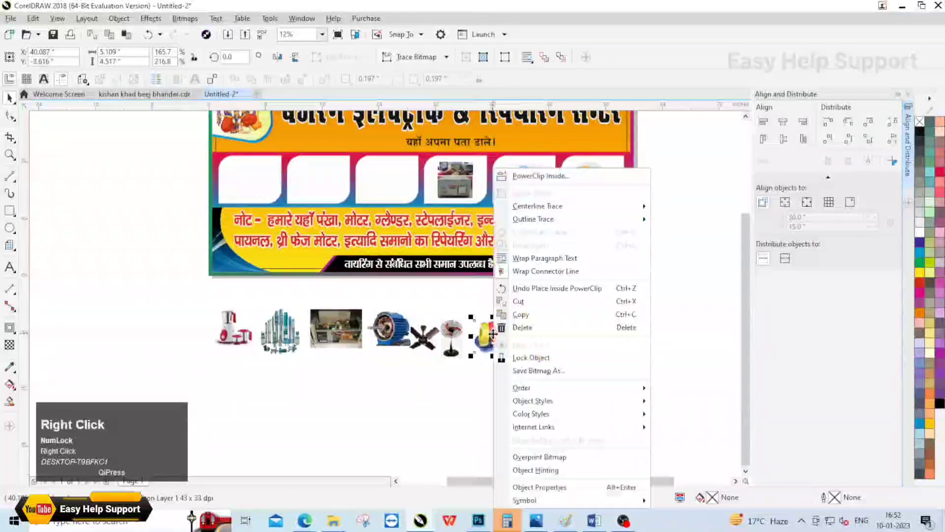
left_click(521, 176)
left_click(379, 178)
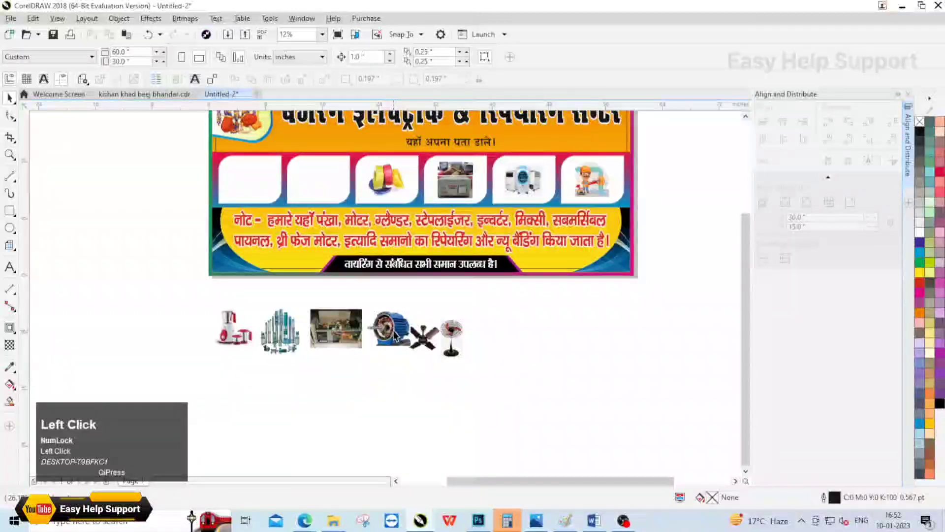
PowerClip the blue motor picture into the second frame and delete the unused equipment photo below the banner.
right_click(394, 335)
left_click(432, 173)
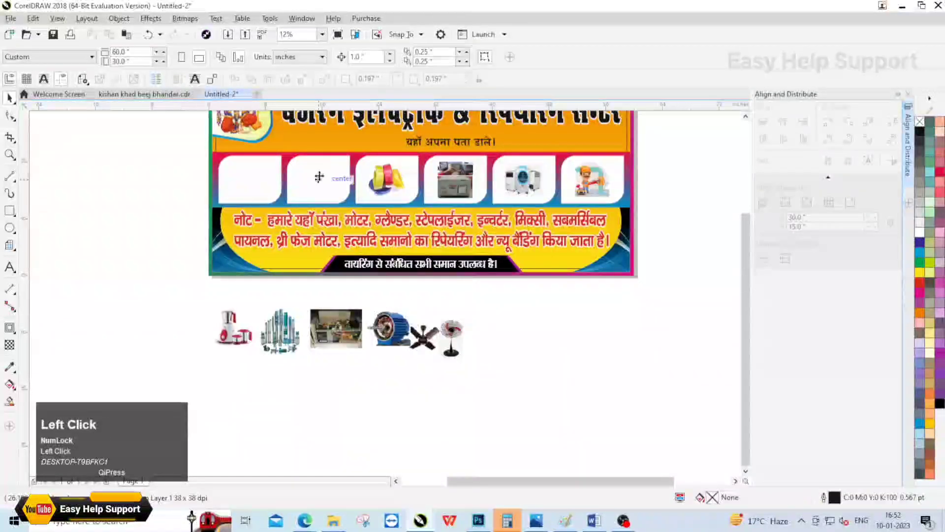
left_click(317, 179)
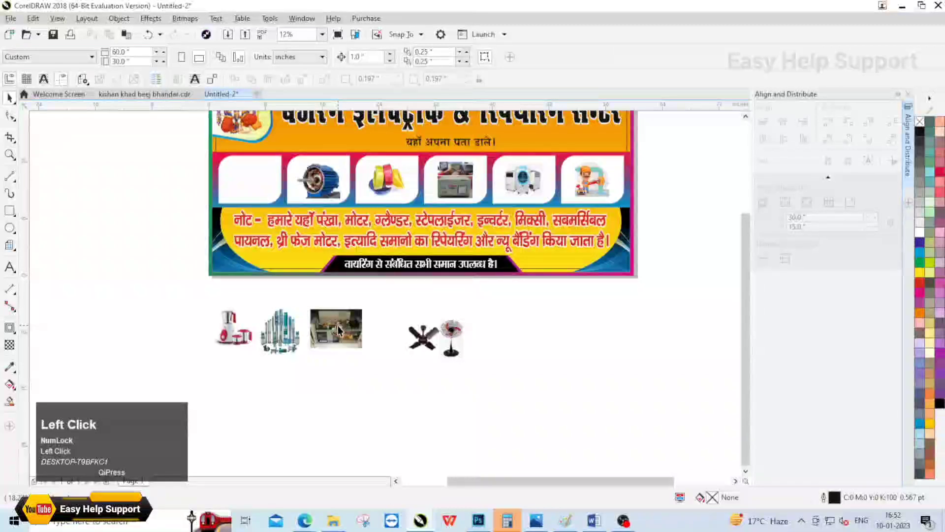
left_click(338, 327)
key("Delete")
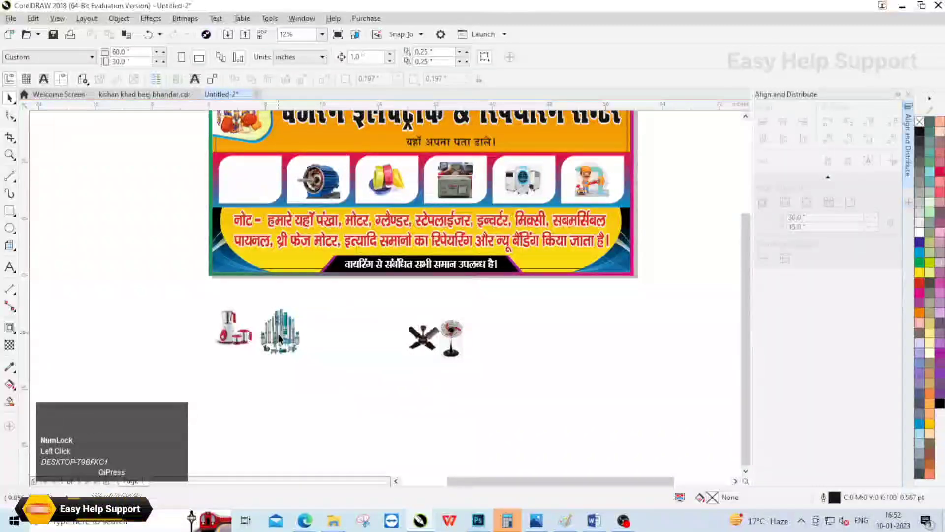
PowerClip the submersible pumps picture into the empty first frame.
left_click_drag(279, 331, 308, 369)
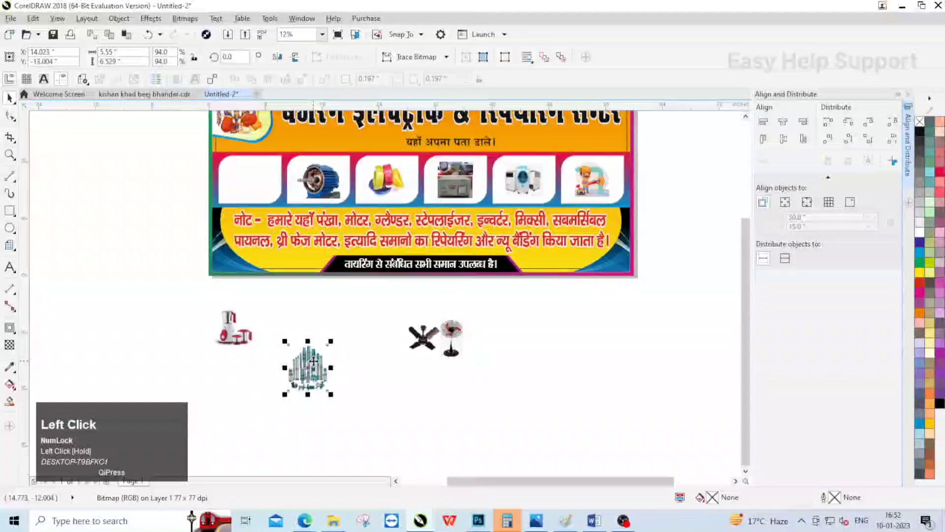
right_click(313, 361)
left_click(379, 199)
left_click(249, 179)
Try to enlarge the pumps picture so that it fills the whole first frame.
scroll(310, 196, "up", 2)
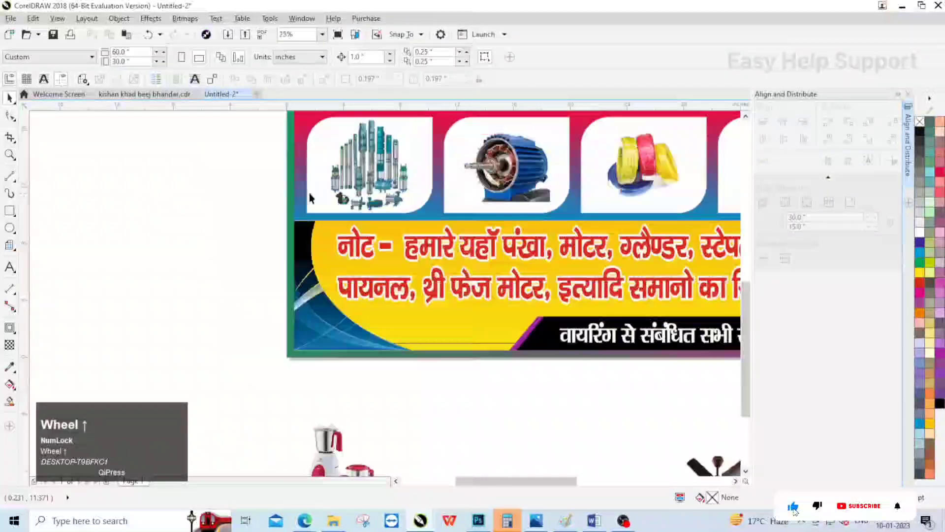
left_click(363, 180)
left_click(403, 228)
left_click(433, 270)
left_click(196, 234)
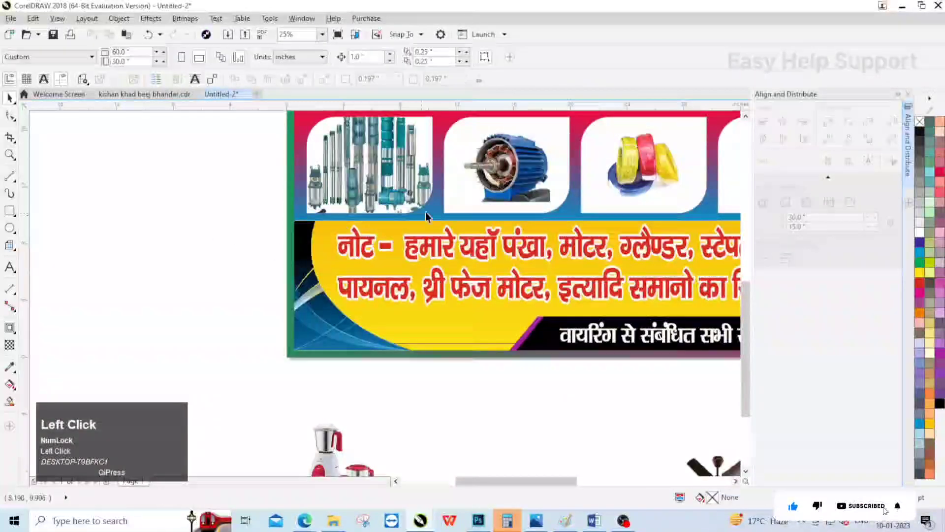
key("ctrl+z")
Edit the first frame's PowerClip contents and shift the pumps picture toward the frame's left edge.
left_click(249, 228)
left_click(383, 160, "ctrl")
left_click(383, 160)
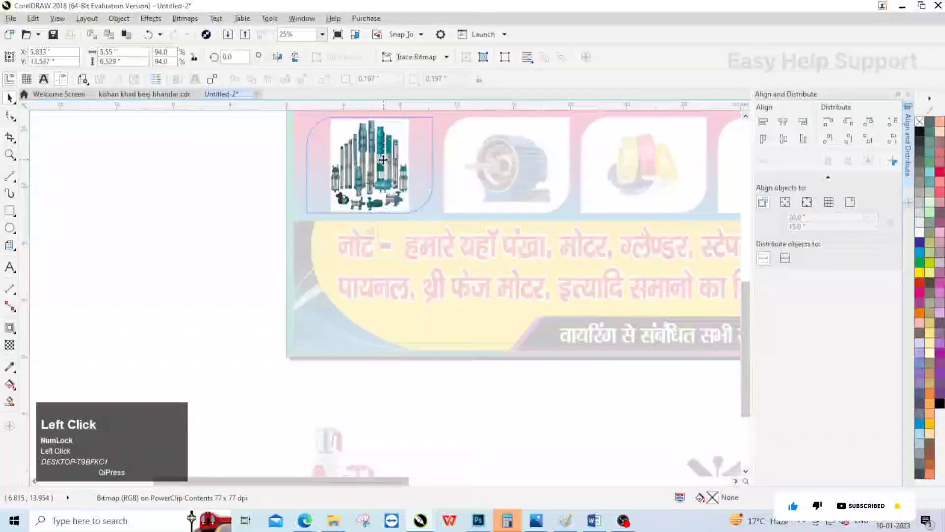
left_click_drag(383, 160, 364, 160)
left_click(236, 174, "ctrl")
scroll(276, 232, "down", 1)
Select the mixer, ceiling fan and pedestal fan pictures and bring them to the front of the layer.
left_click(412, 398)
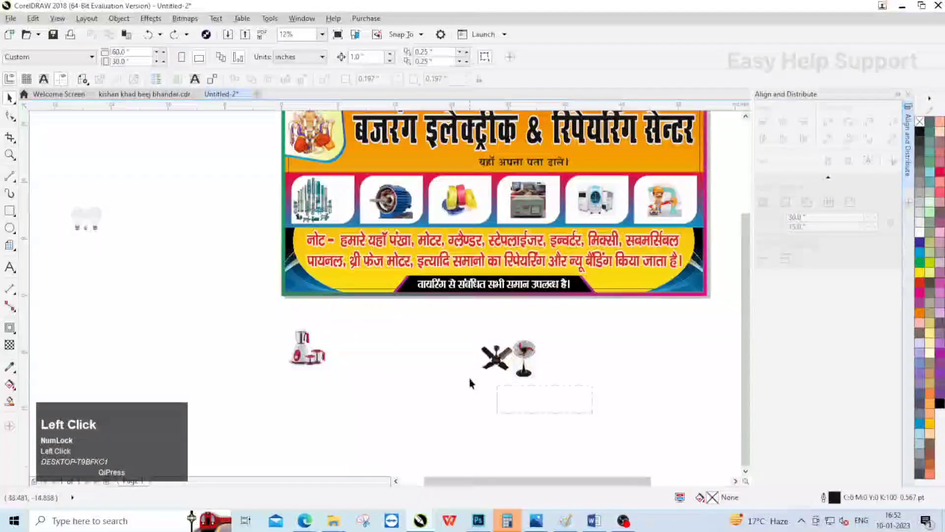
left_click_drag(470, 383, 278, 321)
right_click(502, 357)
mouse_move(563, 241)
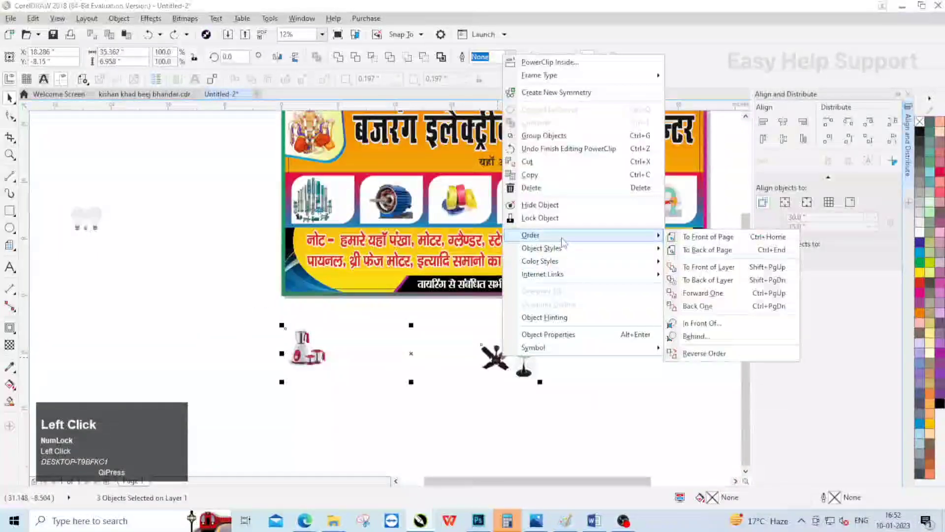
left_click(738, 267)
left_click(563, 380)
Place the pedestal fan picture beside the pumps inside the first frame.
left_click(303, 349)
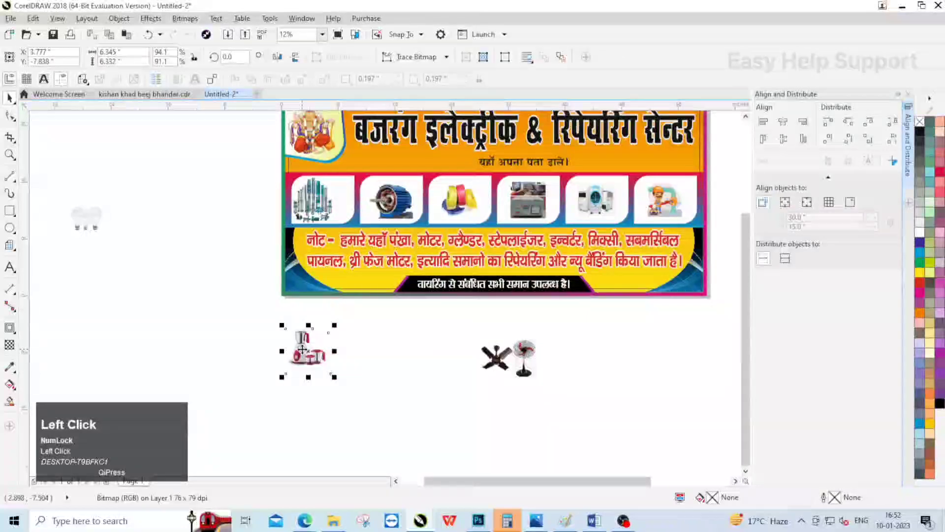
left_click_drag(526, 371, 338, 188)
scroll(340, 187, "up", 3)
left_click_drag(385, 239, 335, 253)
scroll(336, 253, "up", 2)
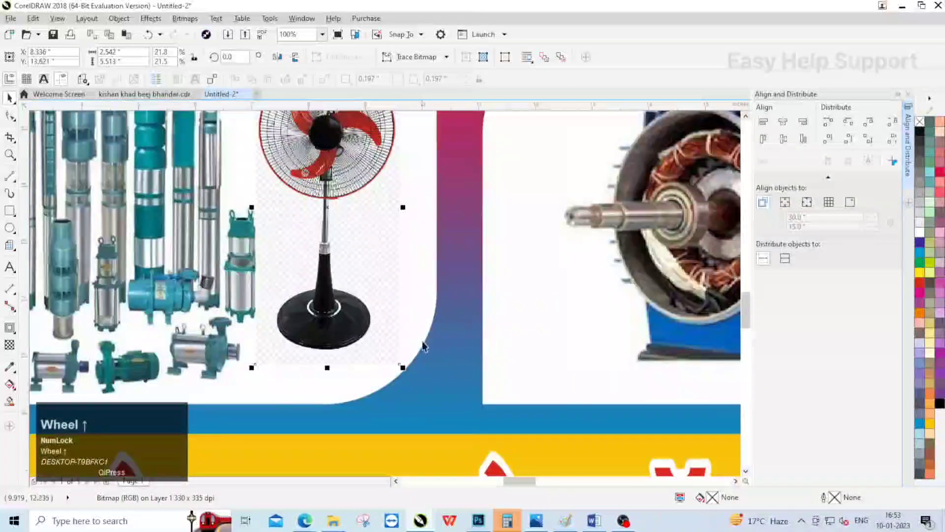
left_click(404, 367)
scroll(423, 335, "down", 1)
scroll(413, 246, "up", 2)
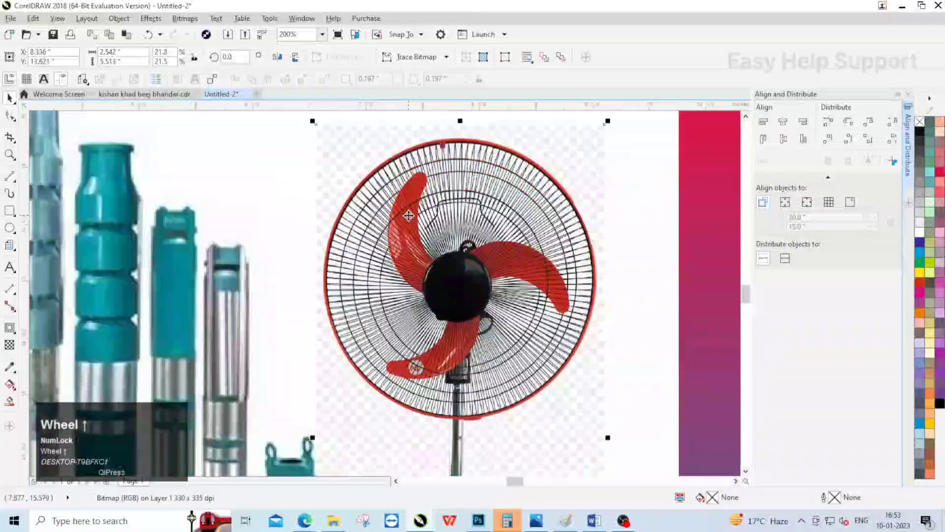
Enlarge the pedestal fan picture to about 2.59 × 5.62 inches and adjust its position beside the pumps.
left_click_drag(312, 120, 307, 112)
scroll(408, 220, "down", 2)
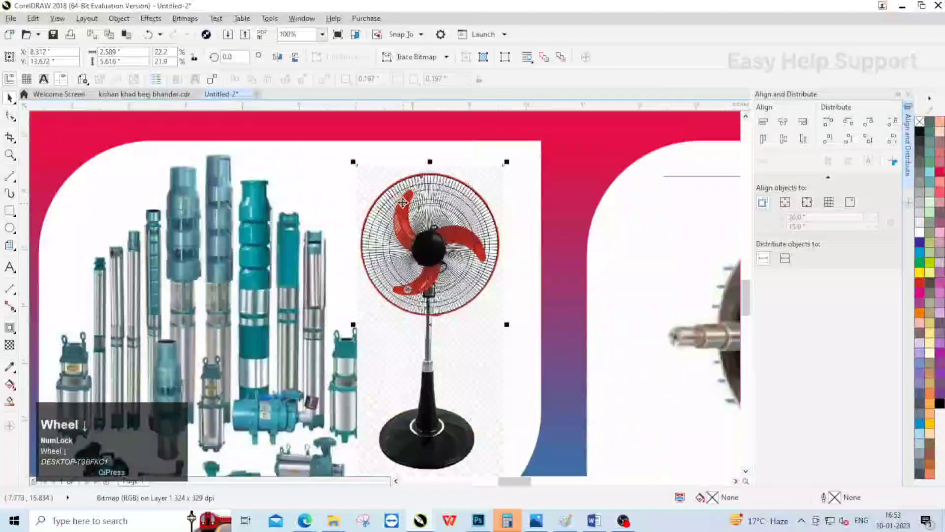
left_click(408, 221)
scroll(408, 220, "down", 4)
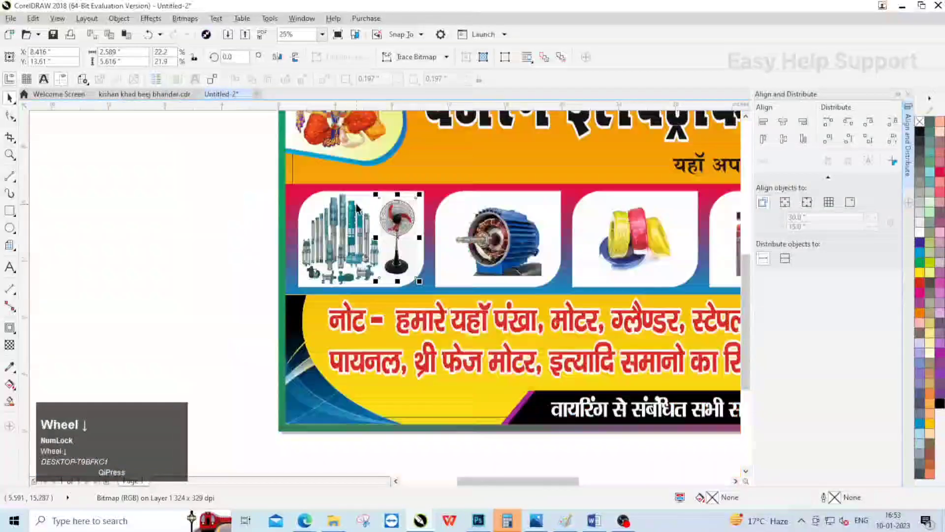
left_click(575, 403)
Edit the second frame's PowerClip contents and enlarge the motor picture to about 8.71 × 7.79 inches.
scroll(463, 228, "up", 1)
left_click(404, 219, "ctrl")
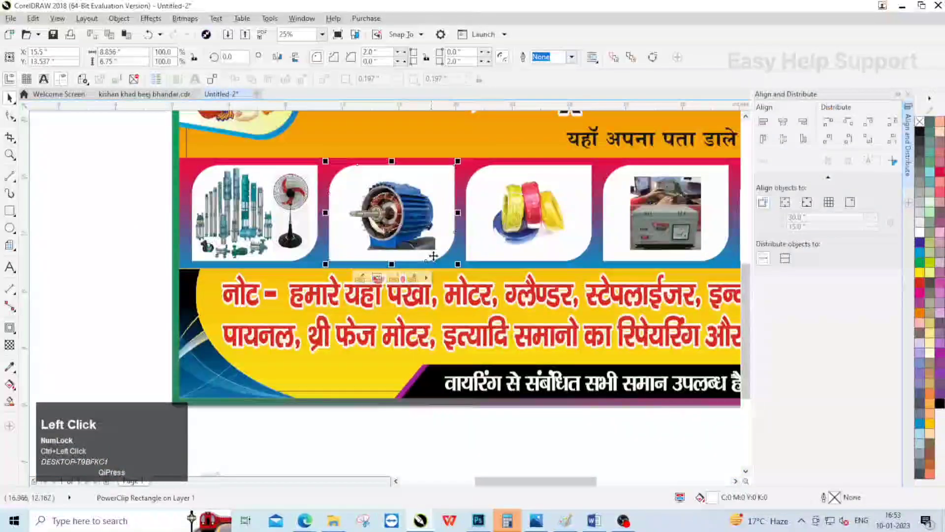
double_click(405, 219)
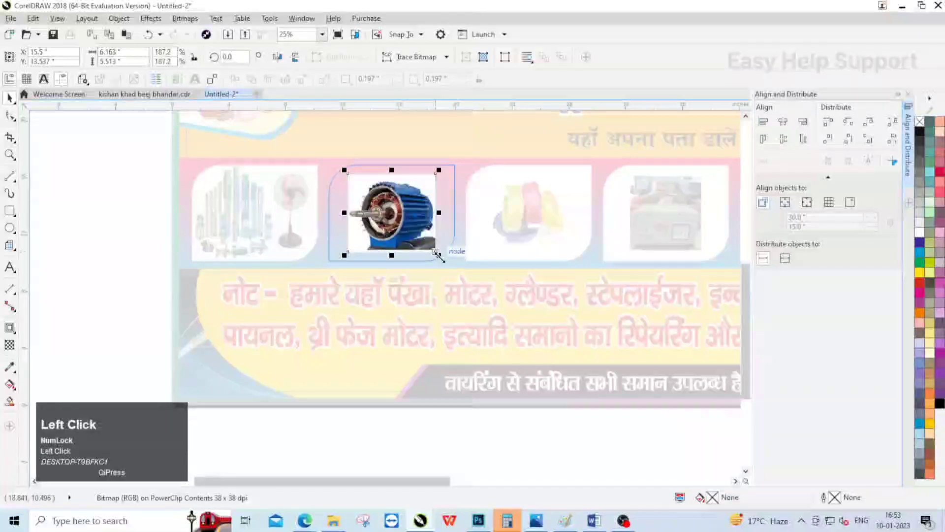
left_click_drag(436, 254, 452, 274)
scroll(457, 276, "down", 1)
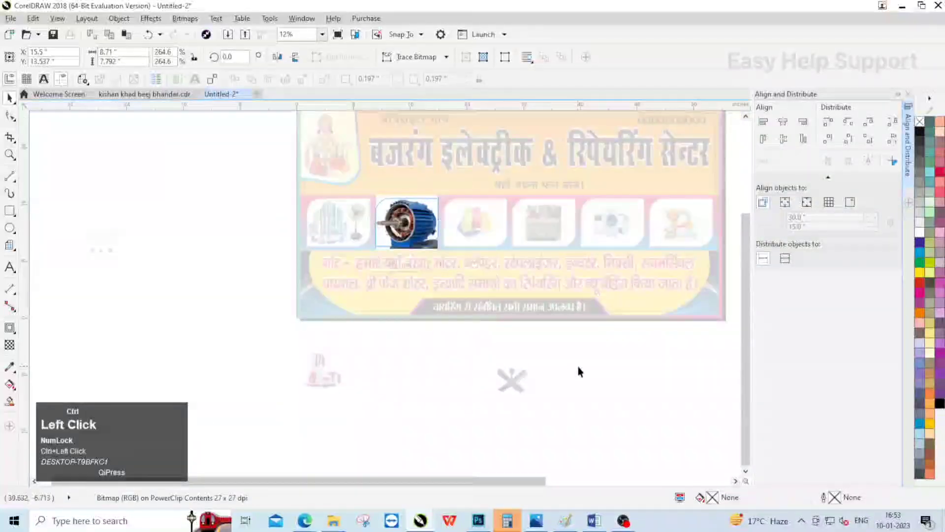
left_click(578, 372, "ctrl")
Edit the third frame's PowerClip contents and move the wire coils picture toward the frame's upper-left corner.
left_click(475, 221)
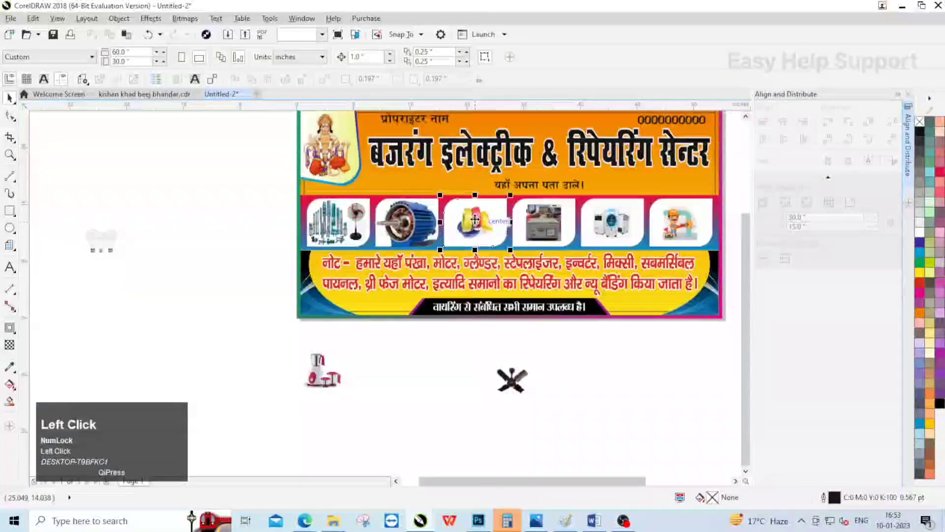
double_click(475, 220)
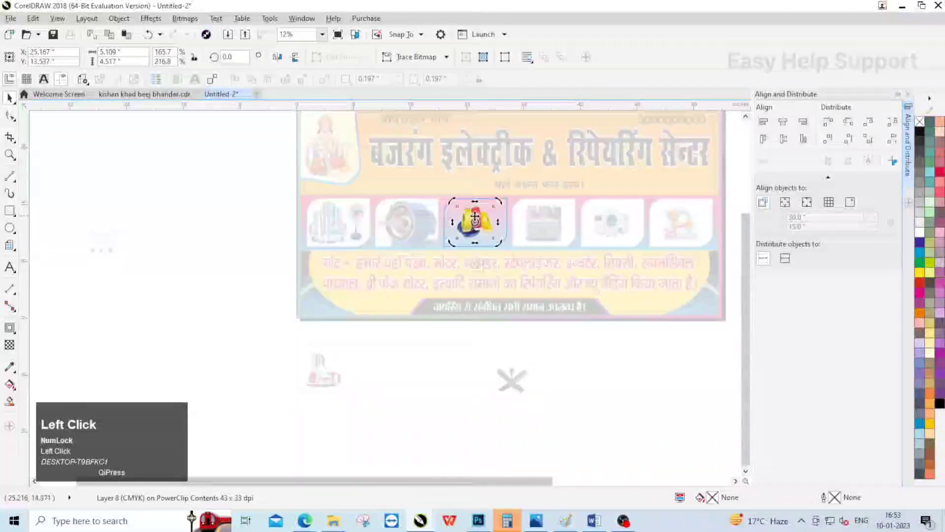
scroll(475, 217, "up", 5)
left_click(459, 213)
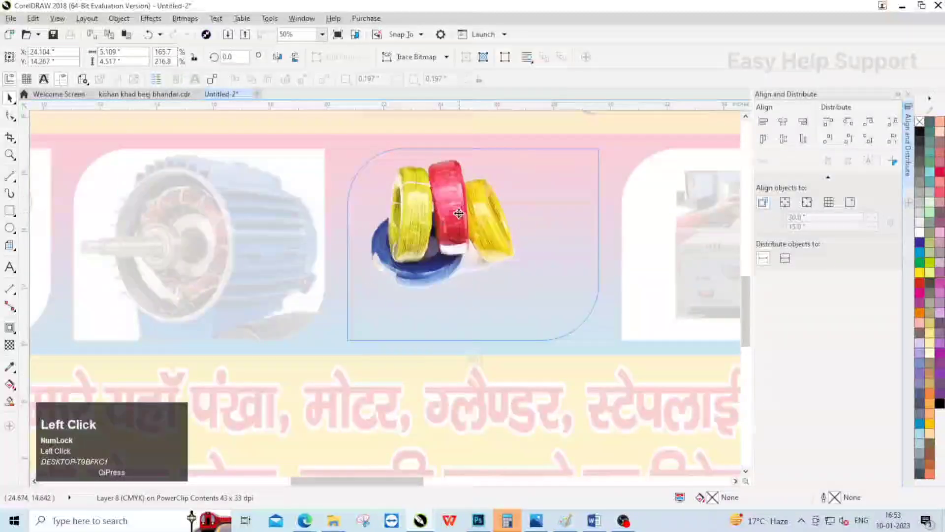
scroll(451, 214, "down", 5)
left_click(583, 382, "ctrl")
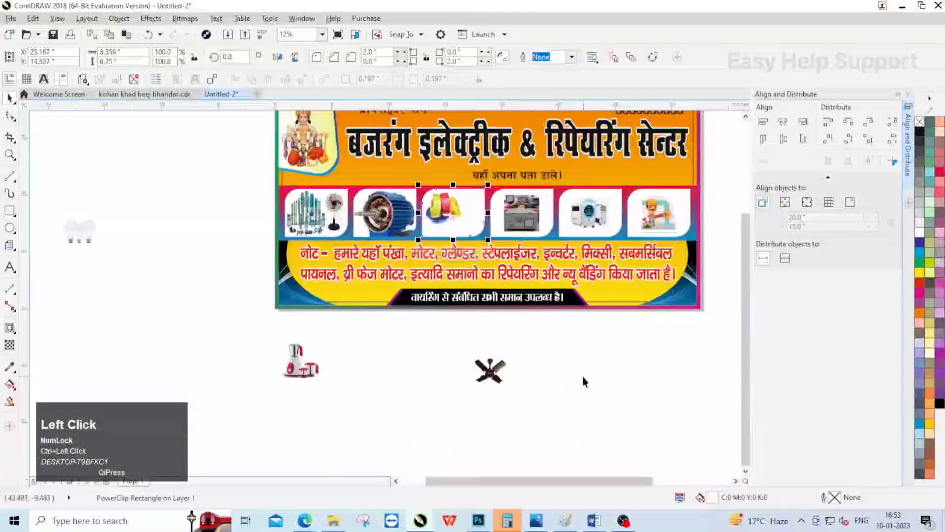
Place the mixer picture beside the wire coils in the third frame and scale it to about 3.46 × 3.45 inches.
left_click_drag(300, 362, 557, 231)
scroll(454, 201, "up", 2)
left_click(458, 212)
scroll(462, 217, "up", 3)
scroll(514, 179, "up", 1)
left_click_drag(514, 186, 510, 183)
scroll(471, 228, "down", 1)
Hide the mixer picture's white background with a Bitmap Color Mask.
left_click(185, 18)
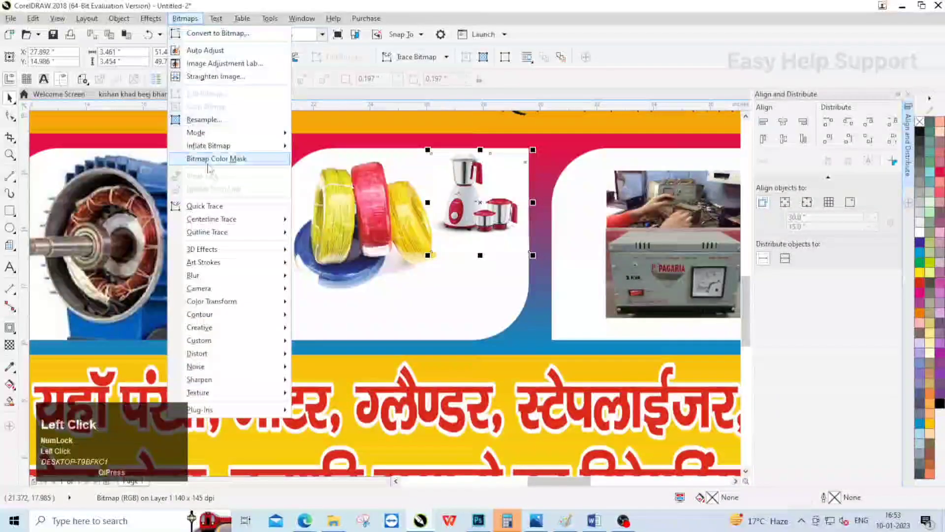
left_click(221, 160)
left_click(765, 252)
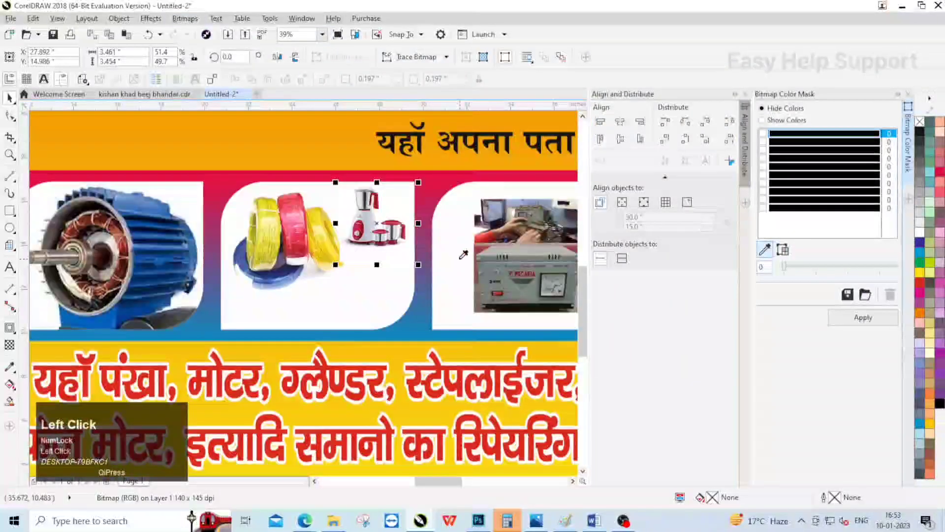
scroll(371, 246, "up", 3)
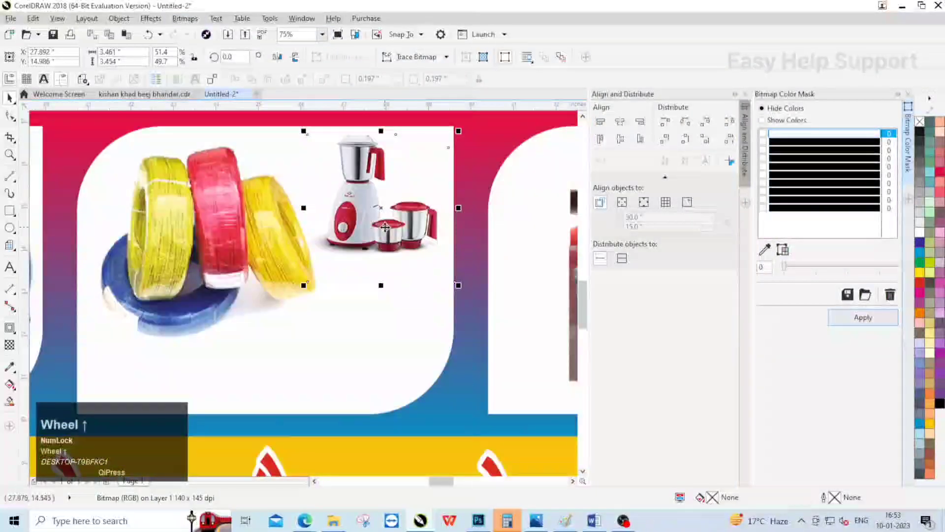
Enlarge the mixer picture slightly and adjust its position in the upper-right part of the third frame.
left_click_drag(385, 227, 389, 231)
left_click_drag(390, 239, 390, 239)
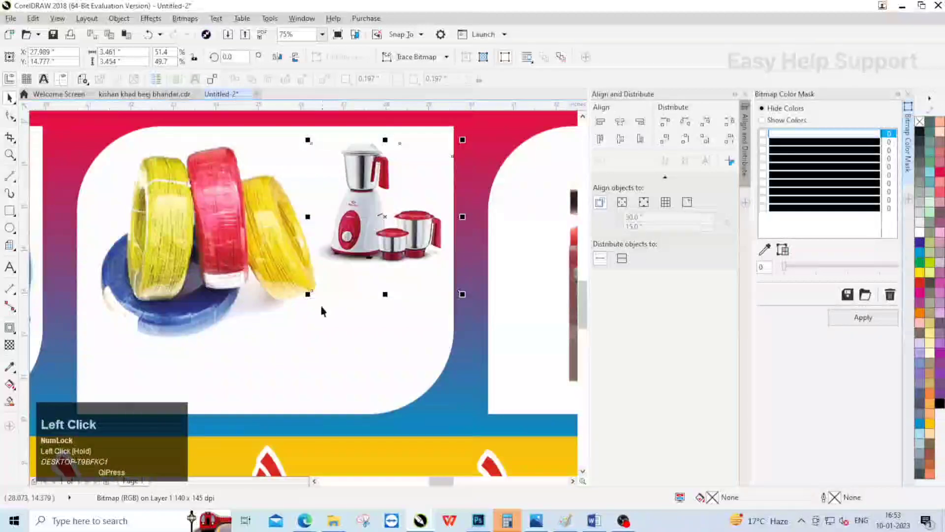
left_click_drag(309, 296, 301, 304)
left_click_drag(363, 236, 368, 229)
scroll(396, 196, "down", 2)
Place the ceiling fan picture below the mixer in the third frame and shrink it to about 3.28 × 2.64 inches.
left_click_drag(419, 450, 384, 239)
scroll(389, 232, "up", 2)
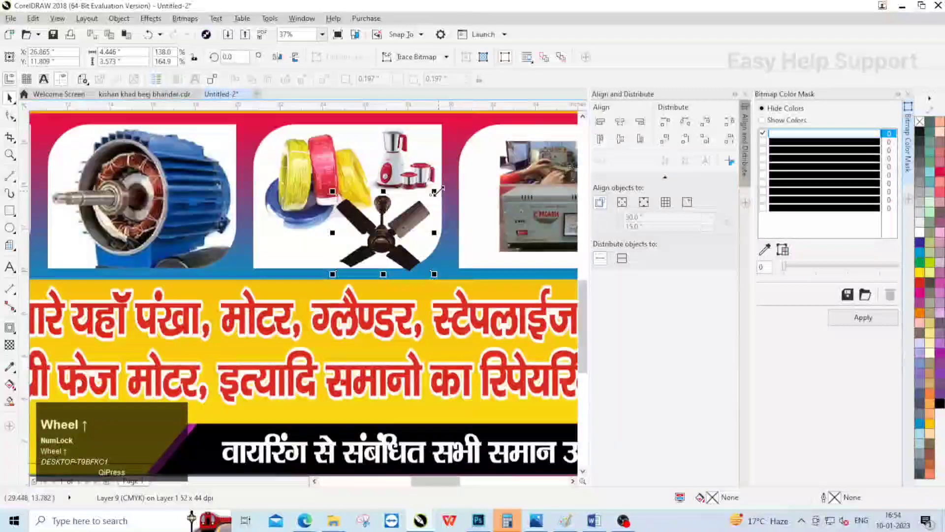
left_click_drag(432, 199, 431, 199)
scroll(384, 232, "up", 1)
left_click_drag(384, 235, 401, 236)
left_click(499, 315)
scroll(414, 242, "down", 2)
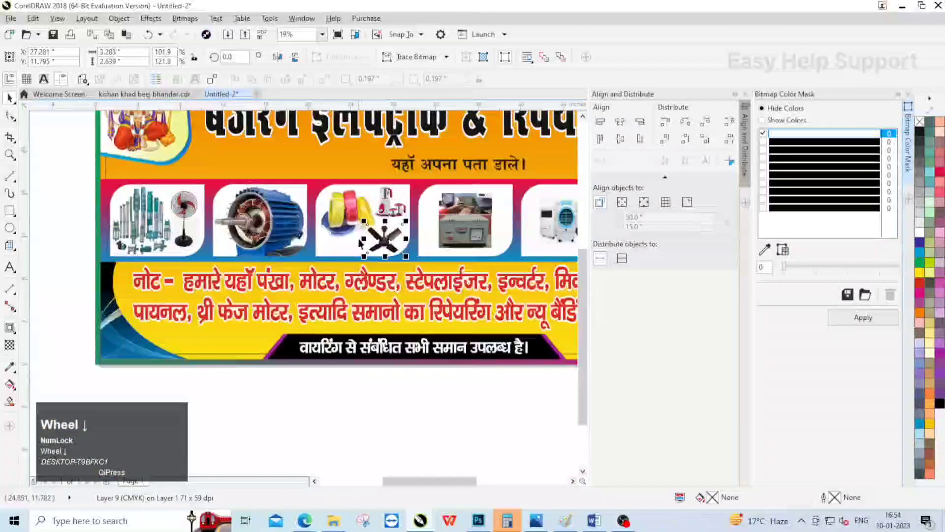
Stretch the wire coils picture taller and narrower inside the third frame so it occupies the left part, and finish editing the frame.
scroll(426, 359, "up", 1)
left_click(346, 221, "ctrl")
left_click(346, 222)
scroll(341, 241, "up", 1)
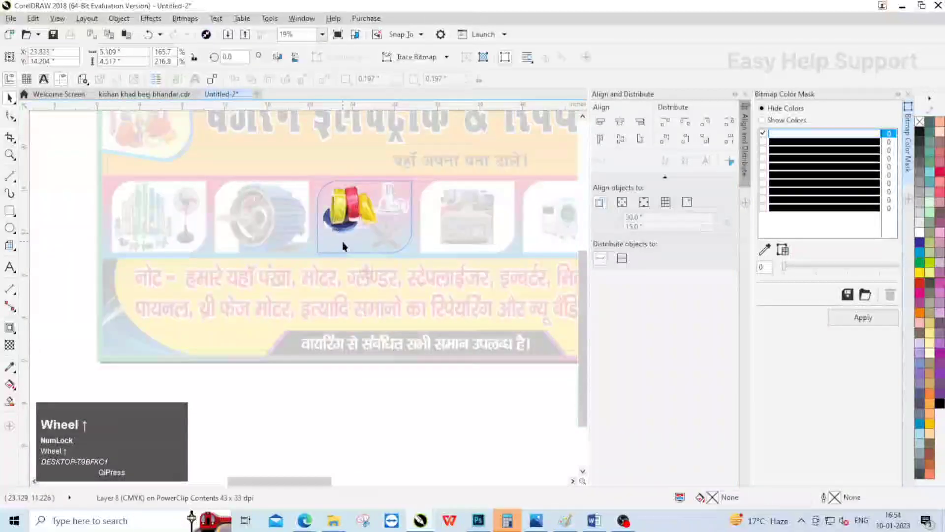
left_click_drag(357, 228, 350, 263)
left_click_drag(416, 192, 372, 190)
scroll(369, 192, "down", 1)
left_click(443, 396, "ctrl")
scroll(403, 155, "up", 1)
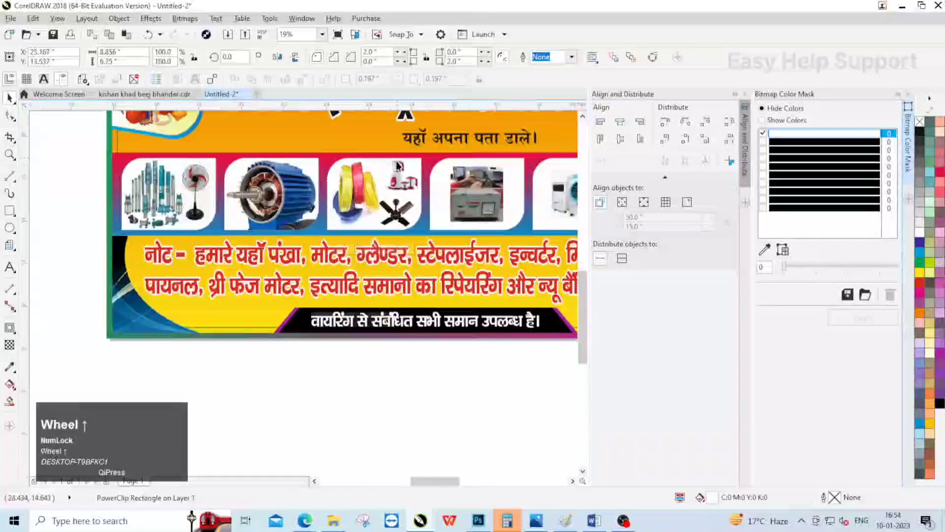
Enlarge the mixer picture to about 4.02 × 4.01 inches and adjust its position in the upper-right part of the third frame.
left_click(400, 187)
scroll(400, 188, "up", 1)
left_click_drag(338, 295, 310, 305)
left_click_drag(431, 208, 419, 210)
scroll(332, 202, "down", 1)
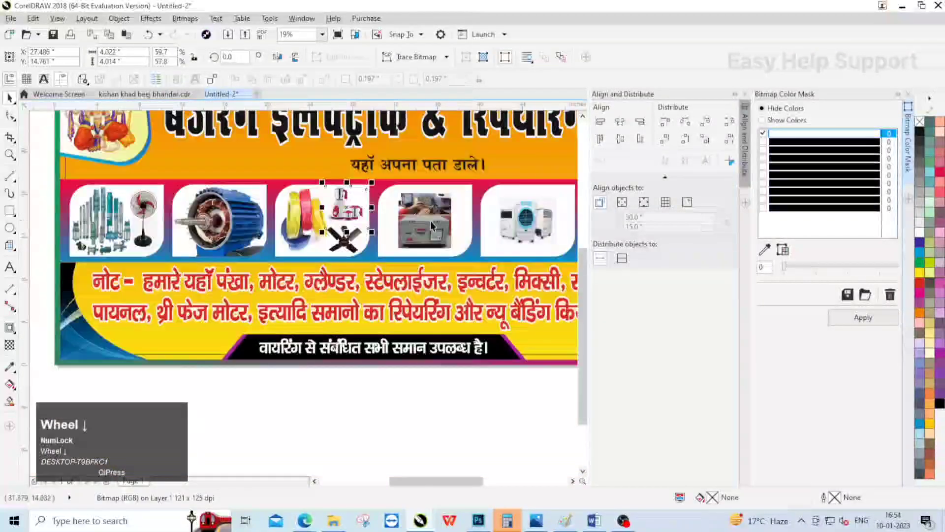
Scale the stabilizer picture to fill the fourth frame proportionally.
left_click(430, 221)
left_click(453, 310)
left_click(477, 353)
scroll(262, 236, "down", 1)
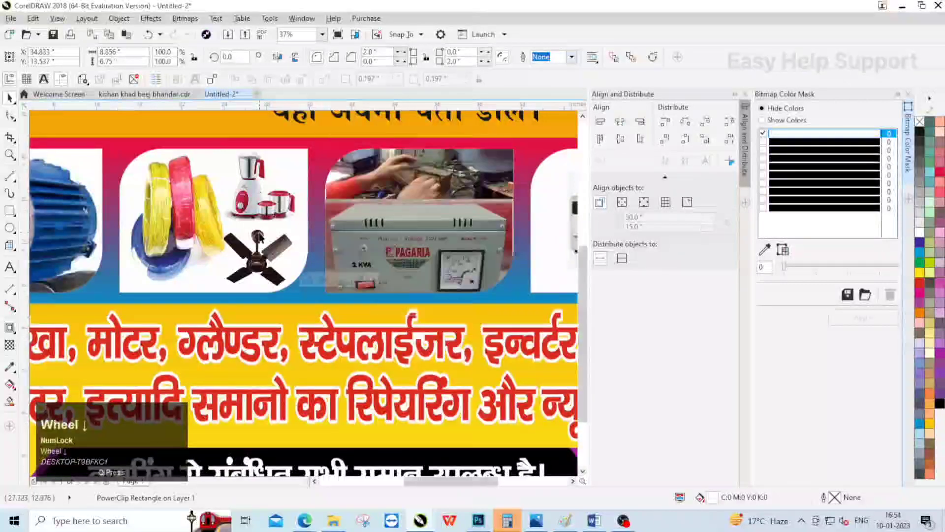
Reduce the height of the stabilizer picture inside the fourth frame to about 7.79 inches, keeping its width, and finish editing the frame.
left_click(352, 223, "ctrl")
scroll(322, 197, "up", 1)
left_click(345, 189)
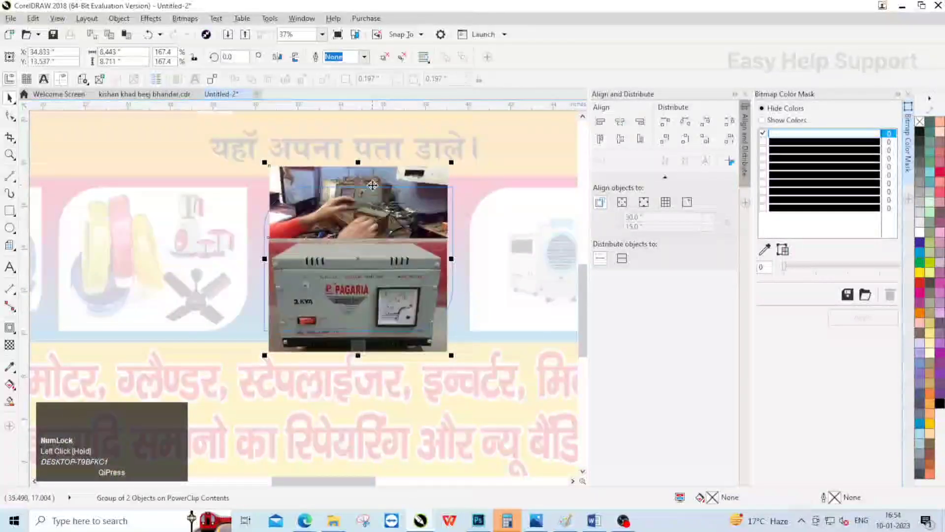
key("ctrl+z")
left_click_drag(359, 159, 358, 178)
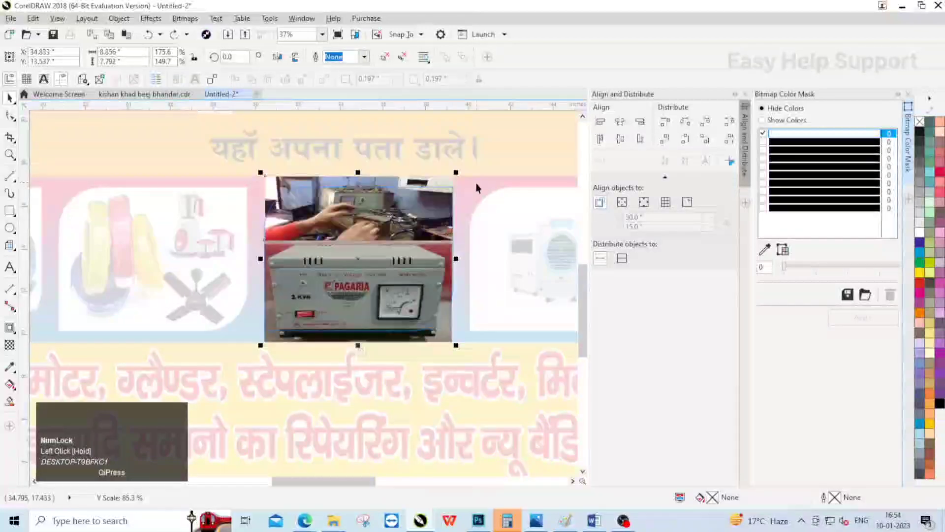
left_click(477, 186, "ctrl")
scroll(510, 269, "down", 1)
Fill the fifth and sixth frames proportionally with the cooler and plumber pictures, and close the Bitmap Color Mask docker.
left_click(460, 269)
left_click(450, 294)
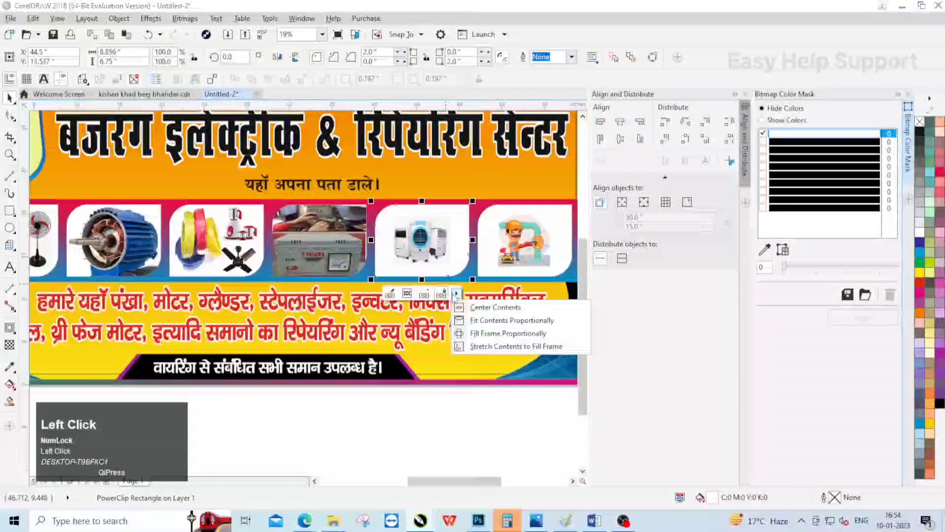
left_click(479, 333)
left_click(526, 254)
left_click(557, 291)
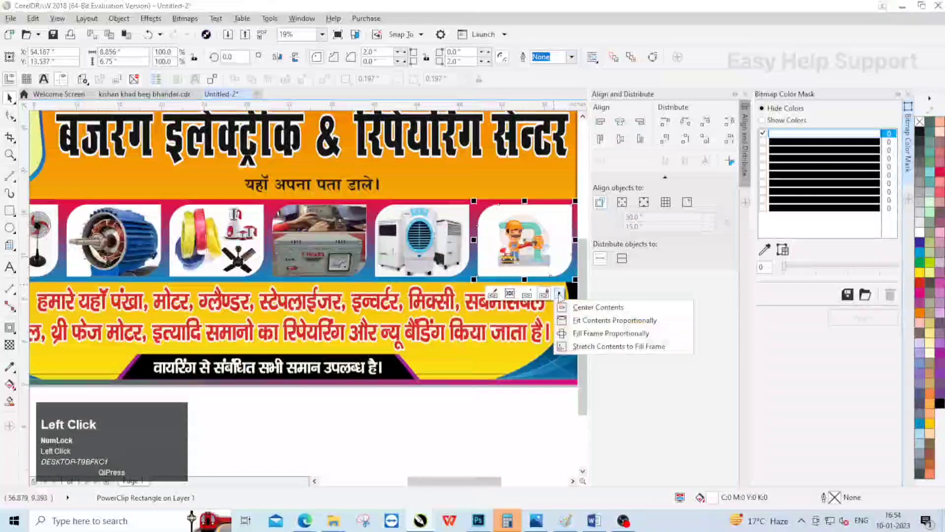
left_click(583, 331)
scroll(482, 267, "down", 1)
left_click(570, 294)
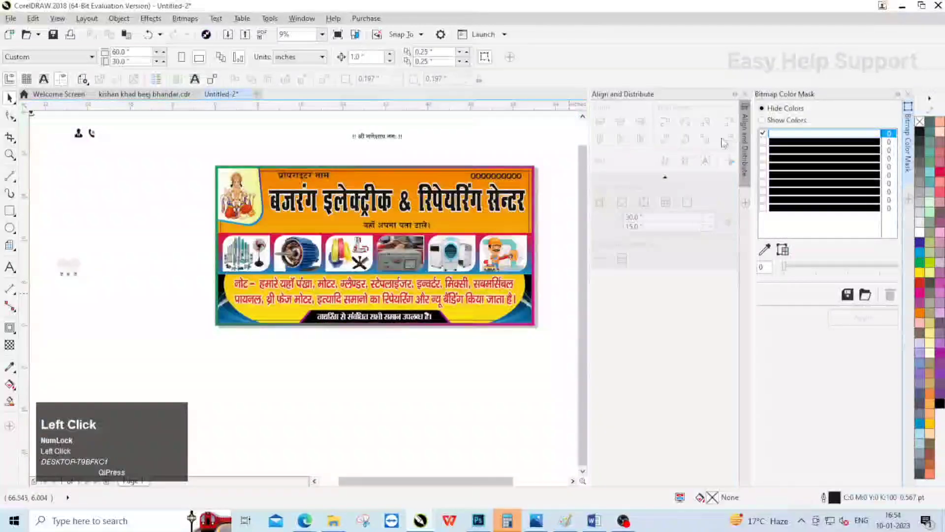
left_click(908, 94)
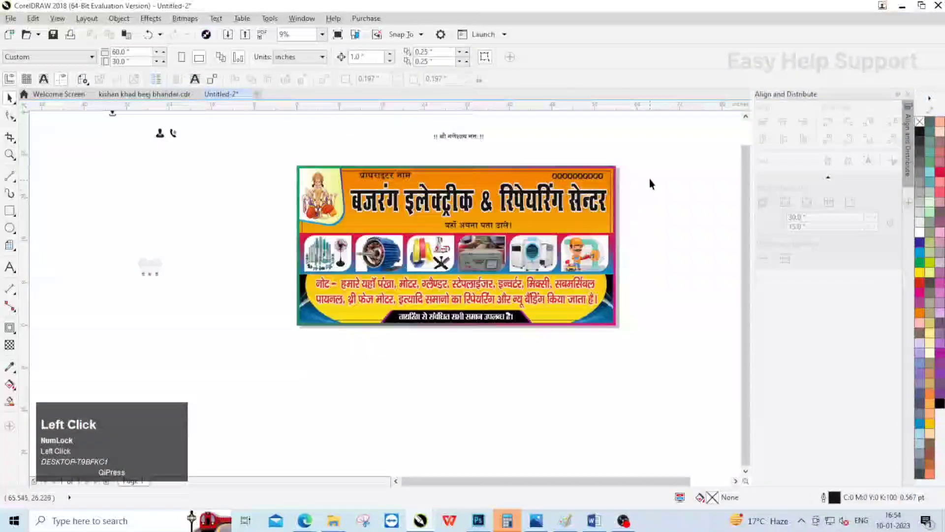
Move the text !! श्री गणेशाय नमः !! onto the banner above the shop heading and centre it horizontally on the heading.
scroll(468, 141, "up", 2)
left_click(456, 129)
left_click_drag(514, 216, 506, 215)
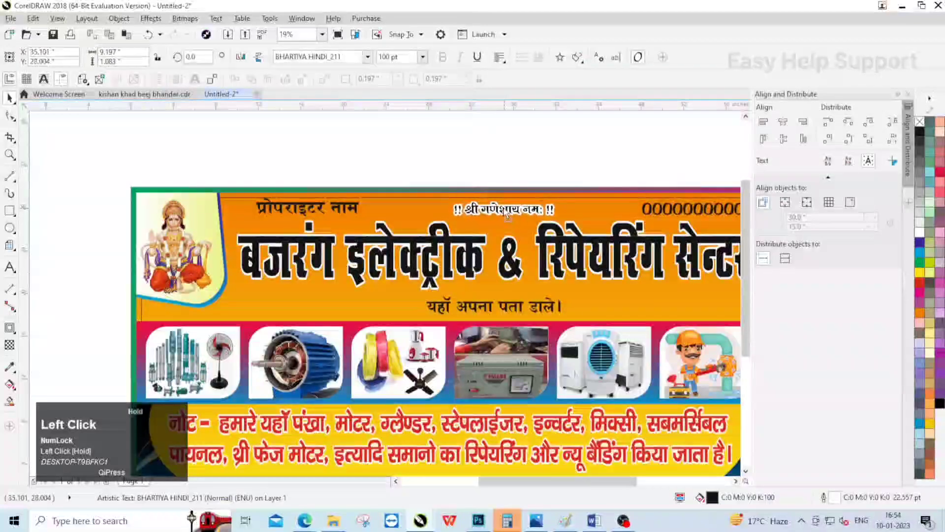
left_click(562, 239, "shift")
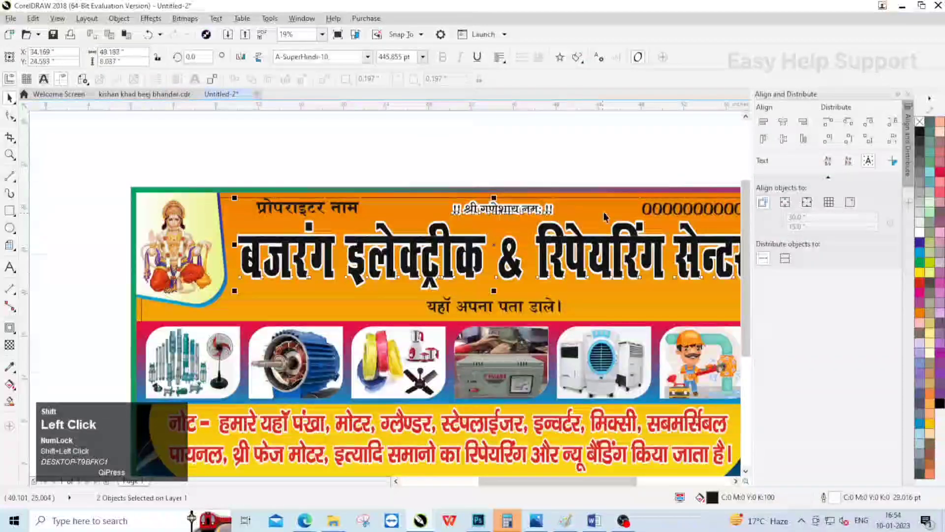
left_click(783, 123)
left_click(512, 185)
Align the top of the !! श्री गणेशाय नमः !! text with the top of the inner margin rectangle.
scroll(498, 207, "up", 1)
left_click(518, 212)
scroll(517, 213, "up", 1)
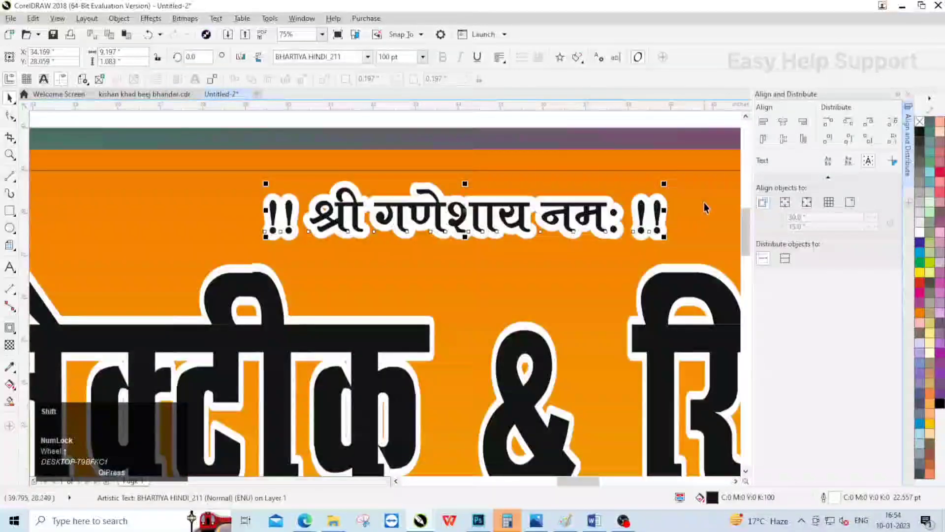
left_click(285, 169, "shift")
left_click(763, 140)
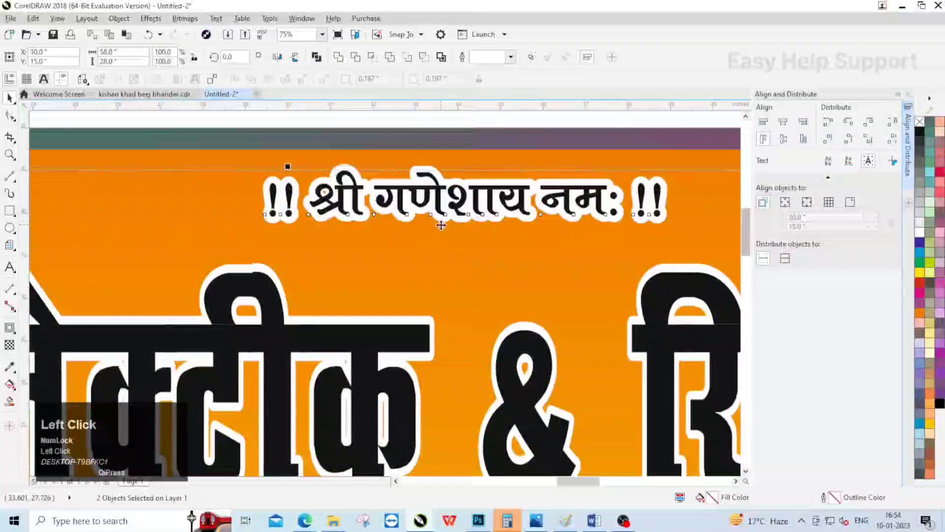
scroll(440, 224, "down", 1)
left_click(441, 228)
Fill the !! श्री गणेशाय नमः !! text with red.
left_click(450, 212)
left_click(920, 285)
scroll(506, 214, "down", 1)
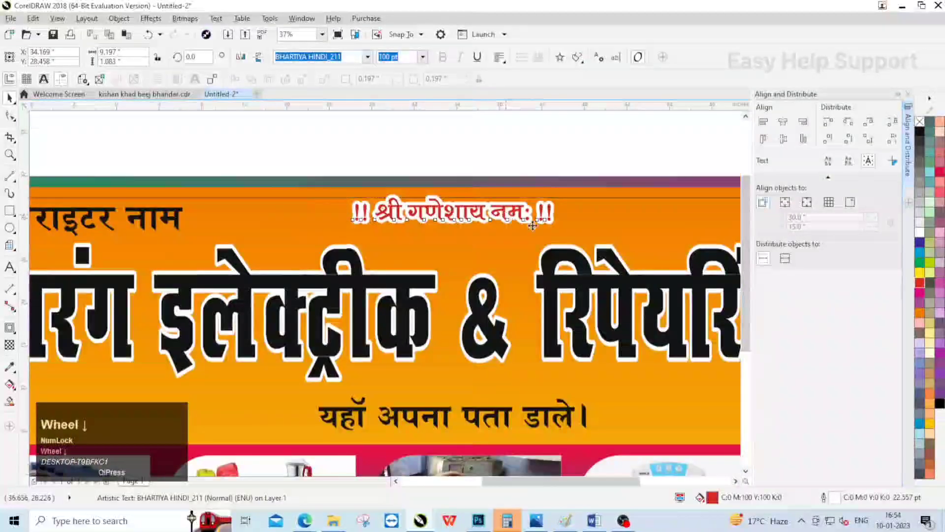
left_click(477, 182)
Shift the proprietor name text slightly right and up above the heading.
scroll(236, 202, "up", 1)
left_click(330, 230)
scroll(315, 231, "up", 1)
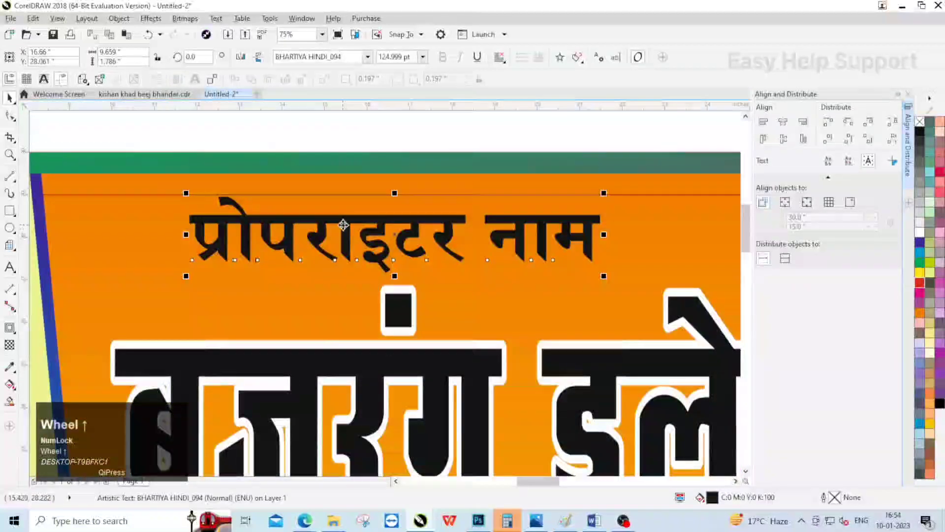
left_click_drag(351, 228, 360, 228)
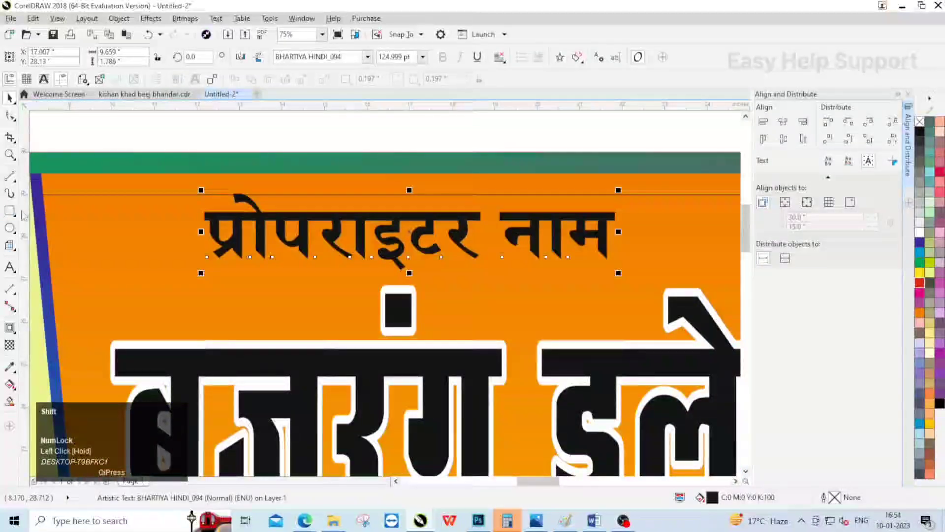
Add a rectangle around the proprietor name text and enlarge it to about 10.38 × 1.98 inches.
left_click(11, 212)
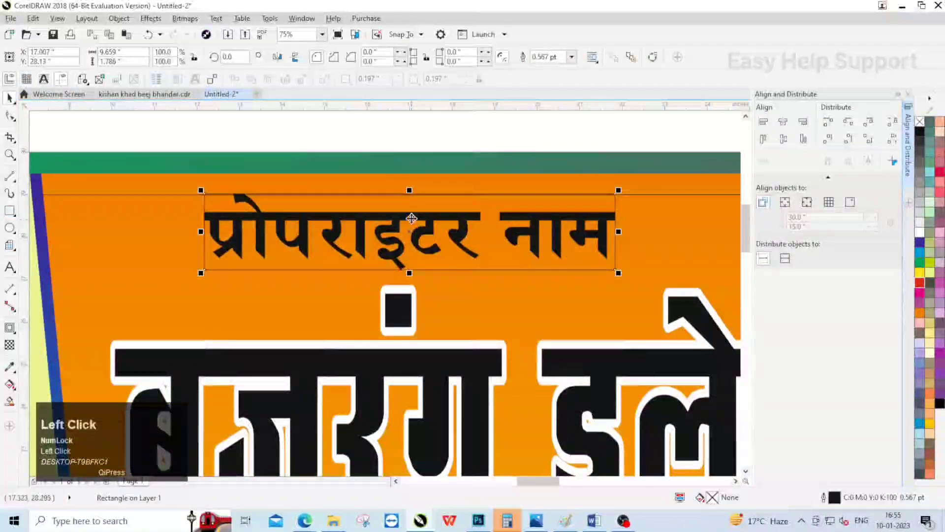
scroll(411, 219, "up", 2)
left_click_drag(407, 168, 407, 151)
scroll(323, 211, "down", 2)
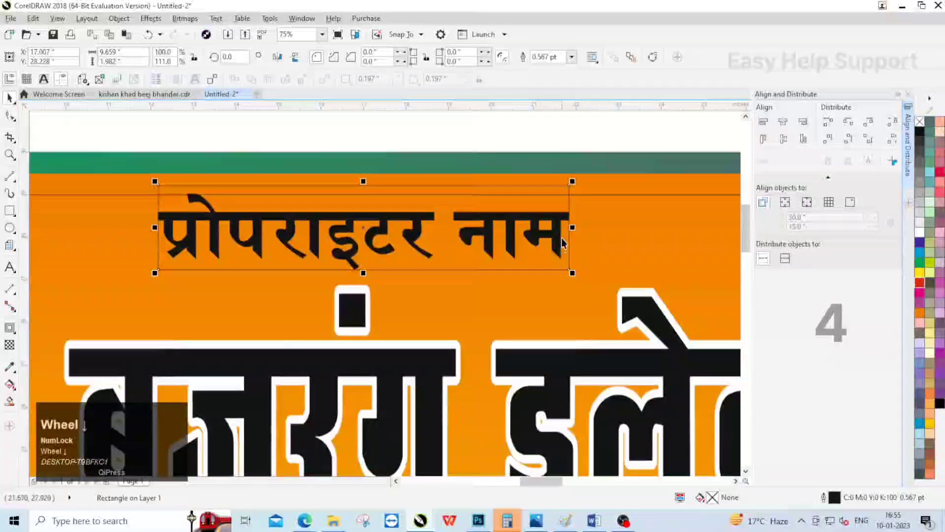
left_click_drag(576, 227, 589, 227)
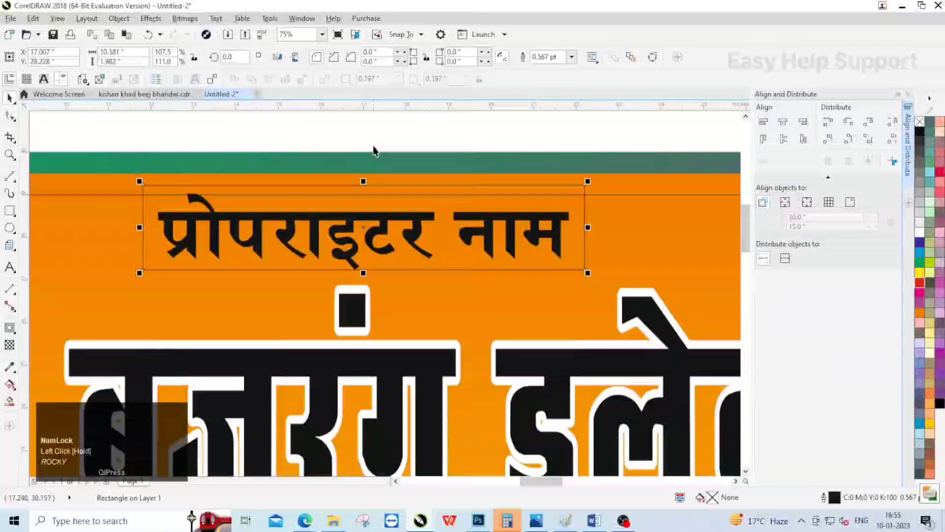
left_click(376, 150)
Centre the proprietor name text horizontally and vertically on its surrounding rectangle.
left_click(214, 219)
left_click(584, 241, "shift")
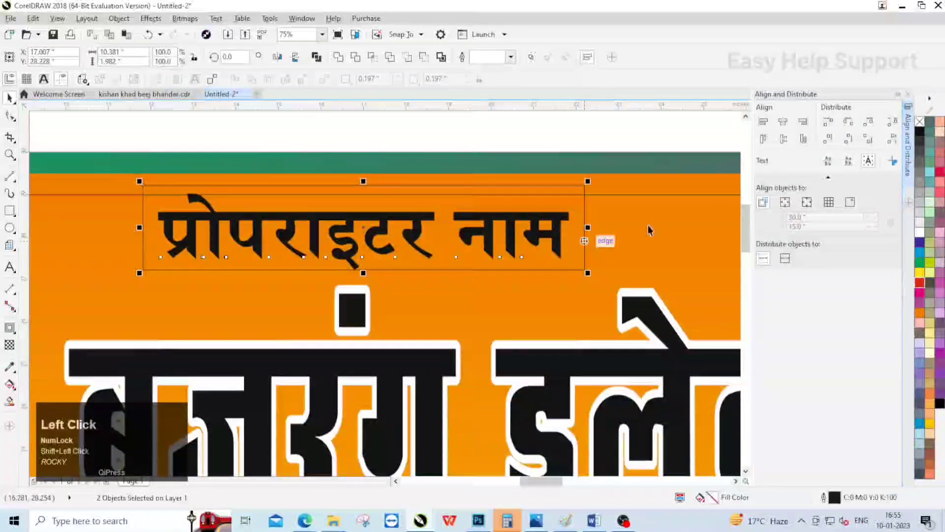
left_click(782, 140)
left_click(783, 122)
scroll(682, 298, "down", 1)
left_click(429, 186)
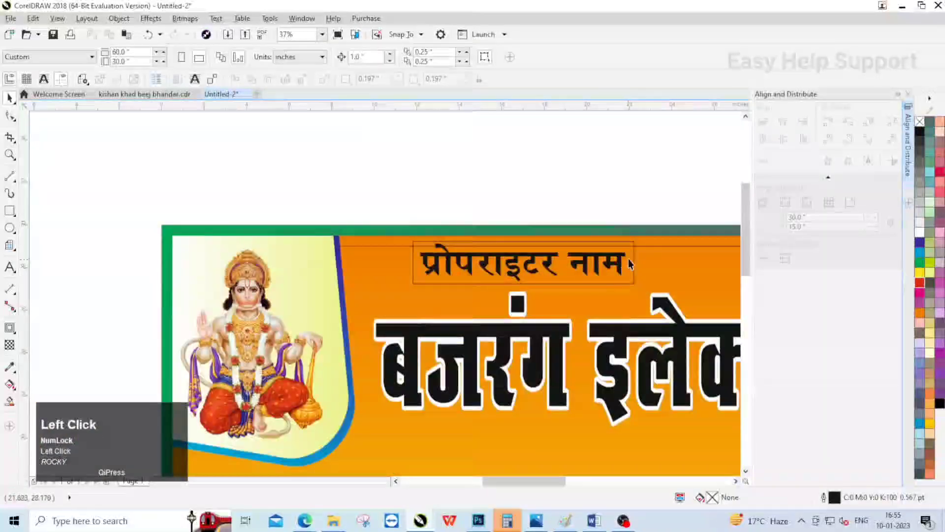
Widen the rectangle around the proprietor name to about 11.94 inches and round its lower-right corner to 0.75 inch.
left_click(634, 267)
scroll(652, 271, "up", 1)
left_click_drag(616, 260, 655, 263)
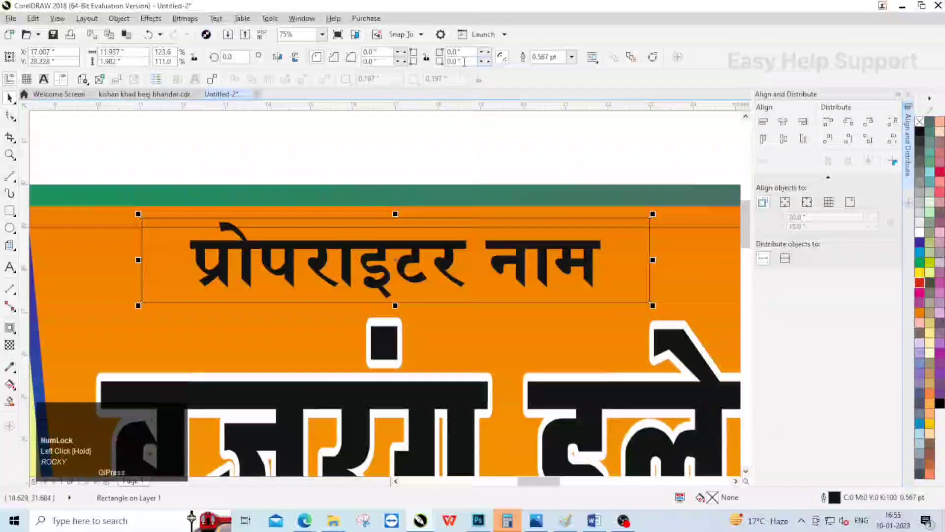
key("BackSpace")
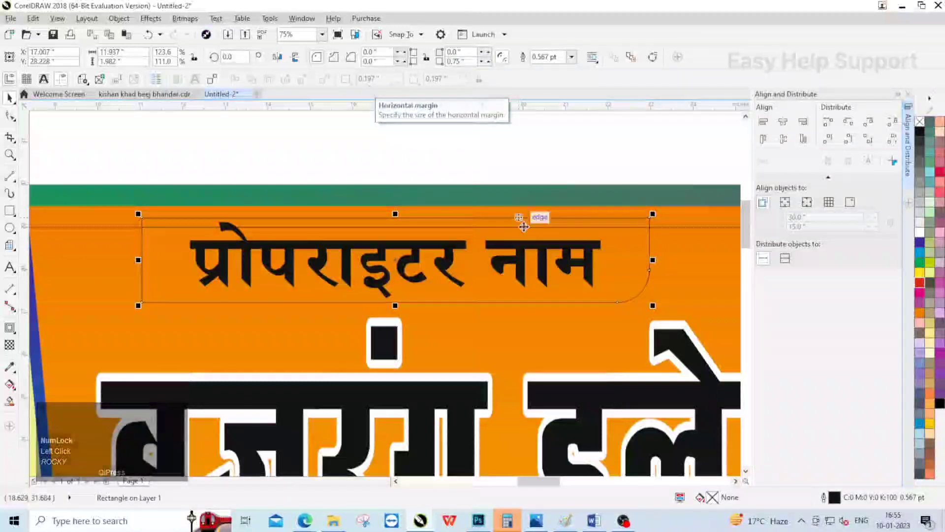
left_click(598, 235)
left_click(603, 302)
Fill the proprietor name rectangle with green and remove its outline.
left_click(919, 262)
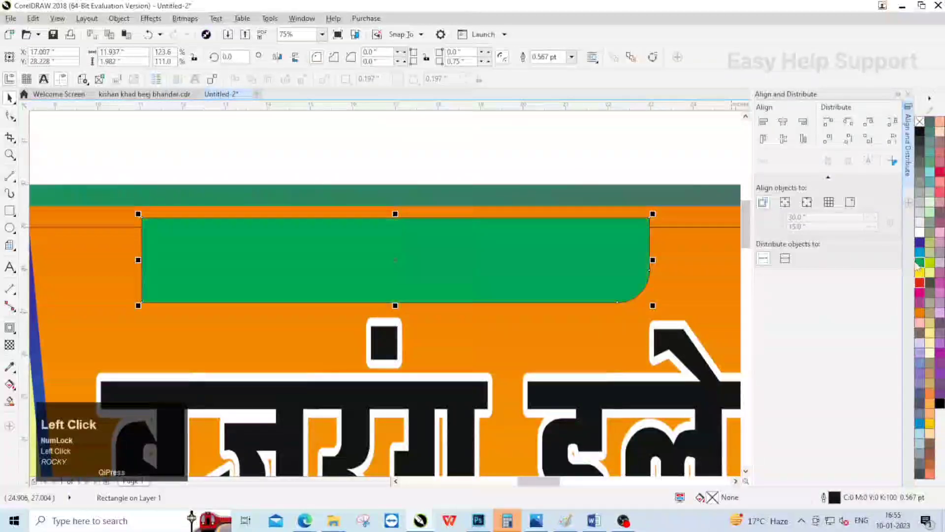
right_click(919, 121)
left_click(295, 159)
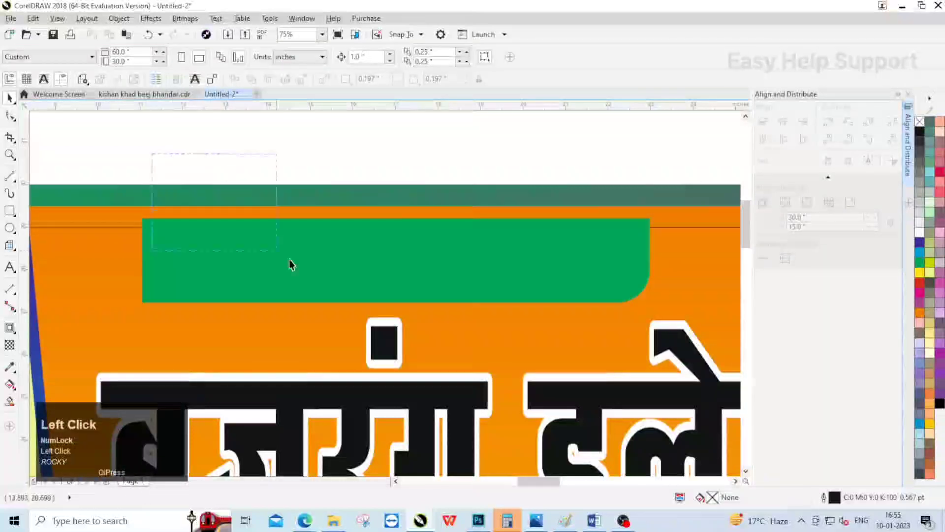
Select the hidden proprietor name text and bring it in front of the green rectangle.
left_click_drag(658, 364, 662, 365)
right_click(395, 260)
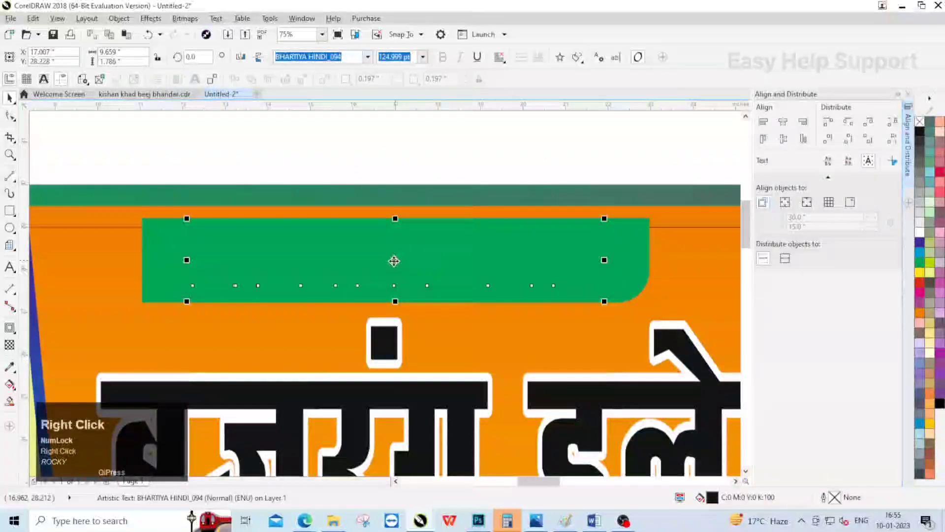
left_click(449, 400)
left_click(659, 416)
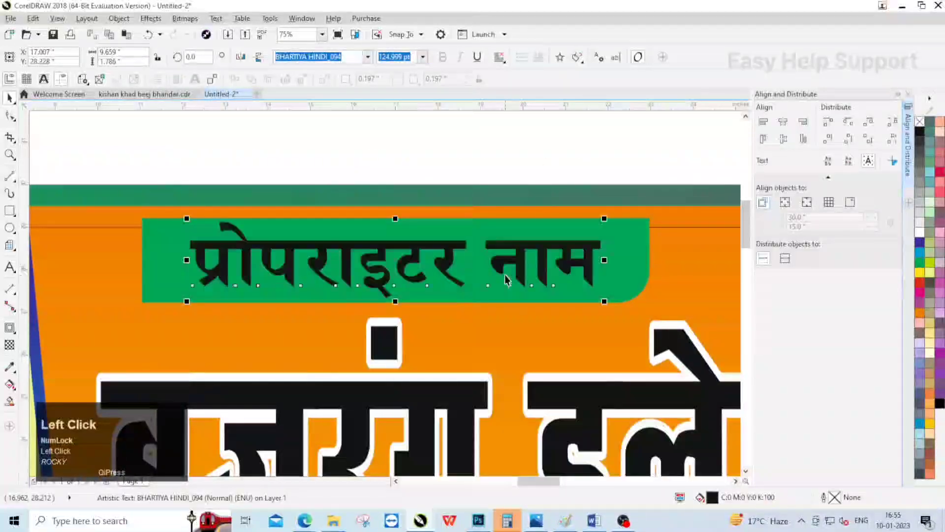
Shift the proprietor name text right within the green rectangle and fill it with white.
scroll(468, 226, "down", 1)
scroll(460, 271, "up", 1)
left_click_drag(464, 272, 486, 279)
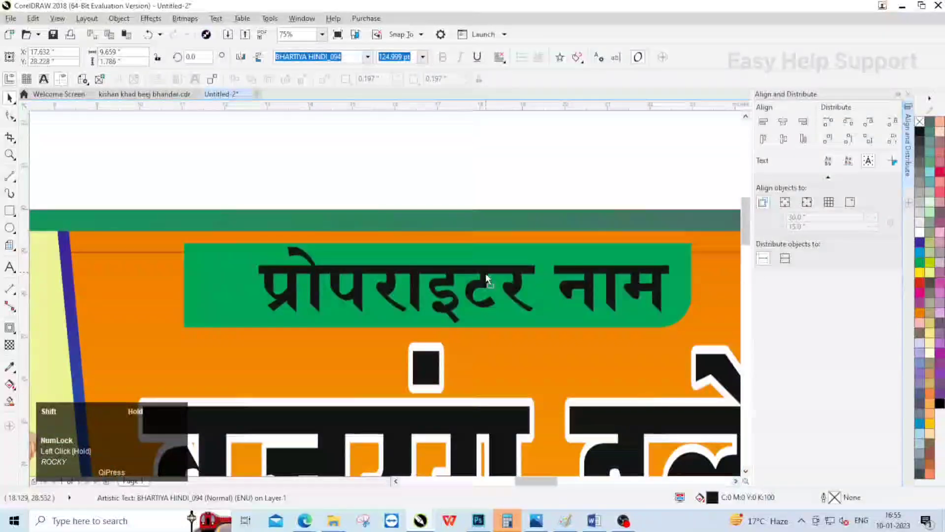
left_click(921, 235)
left_click(466, 209)
Make a copy of the green rectangle narrowed to about 1.58 inches at its left end, and fill it with dark green #077138.
left_click(591, 259)
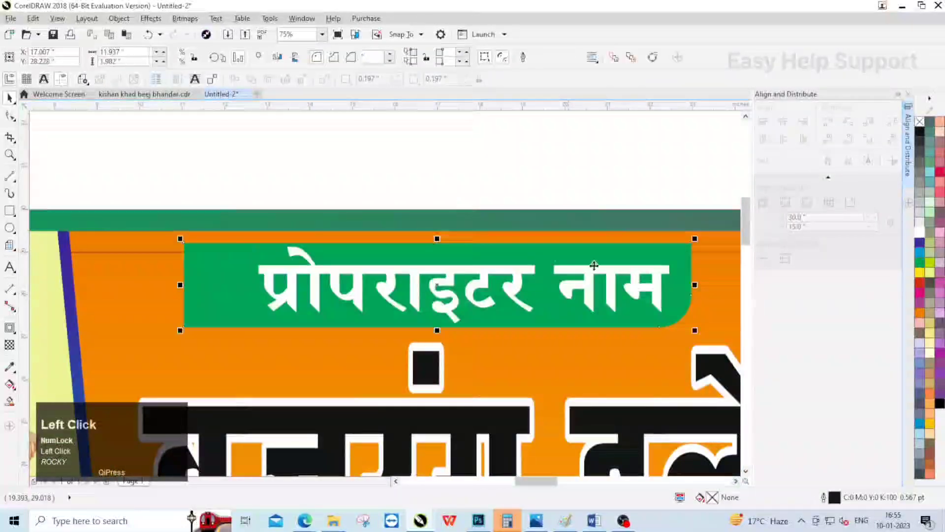
left_click_drag(696, 285, 253, 283)
scroll(675, 443, "down", 2)
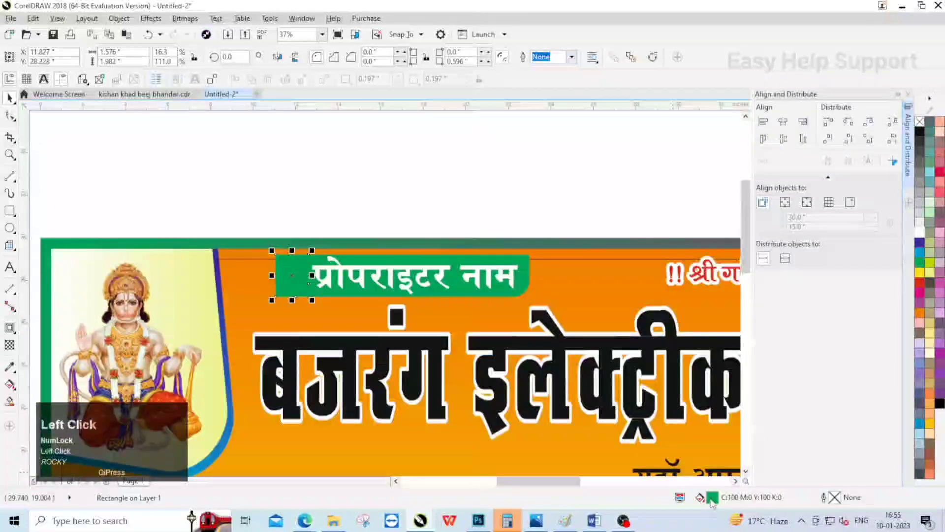
left_click_drag(387, 248, 389, 269)
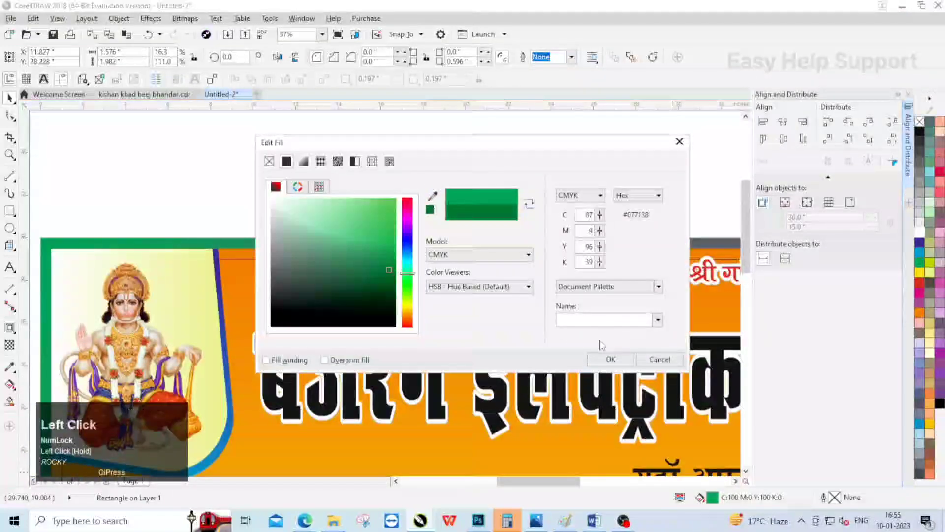
left_click(610, 359)
left_click(451, 240)
Move the location, person and phone icons together to just above the banner's top edge.
scroll(374, 273, "down", 4)
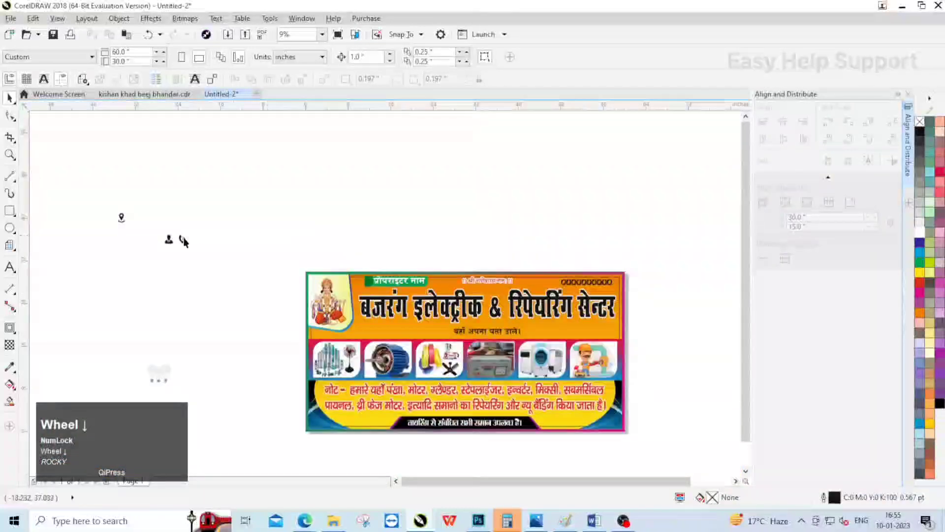
left_click_drag(215, 284, 215, 284)
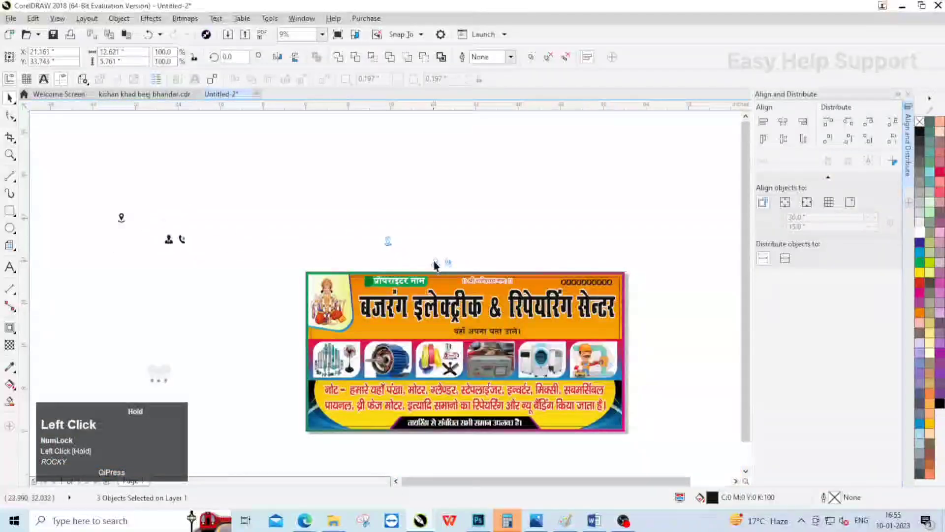
left_click_drag(435, 266, 428, 262)
scroll(428, 263, "up", 3)
left_click_drag(536, 270, 536, 270)
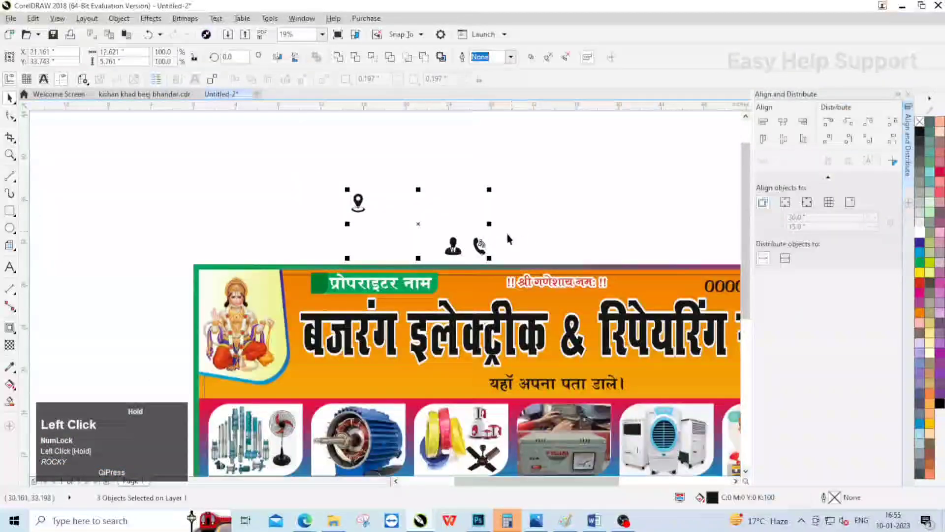
Copy the green rectangle and its dark green end piece to the upper right of the banner, over the phone number.
left_click(338, 251)
left_click(320, 281)
scroll(389, 279, "up", 1)
left_click(390, 279, "shift")
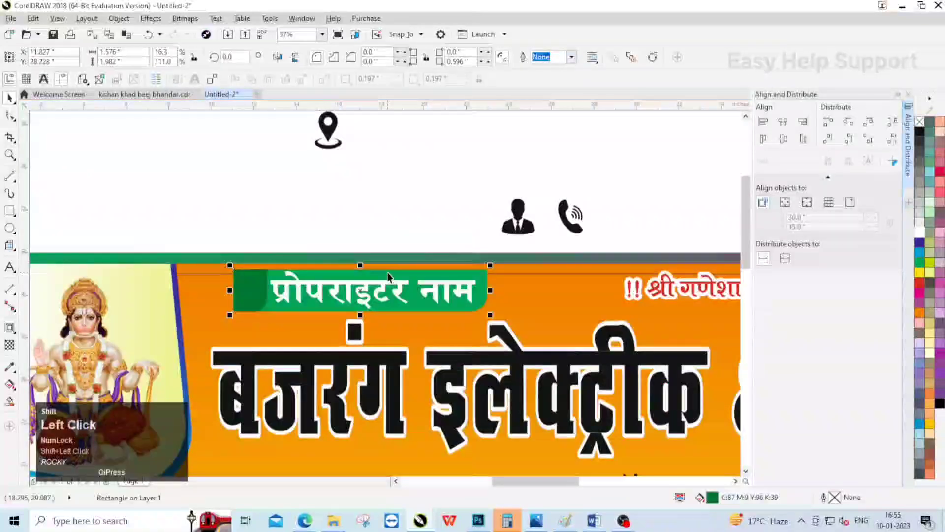
scroll(325, 280, "down", 1)
scroll(325, 279, "down", 1)
left_click_drag(325, 280, 516, 295)
right_click(516, 295)
left_click(616, 284)
scroll(329, 241, "up", 1)
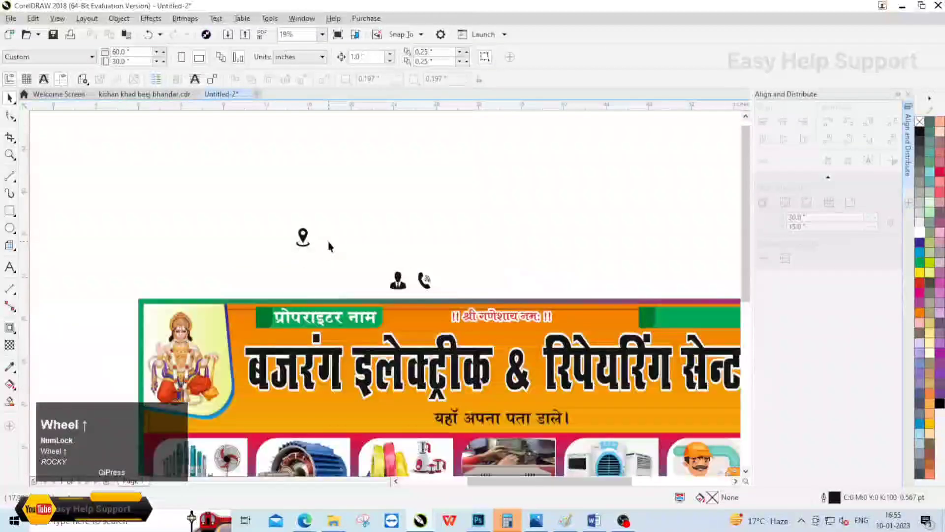
Bring the location, person and phone icons to the front of the layer.
left_click(426, 288)
right_click(397, 279)
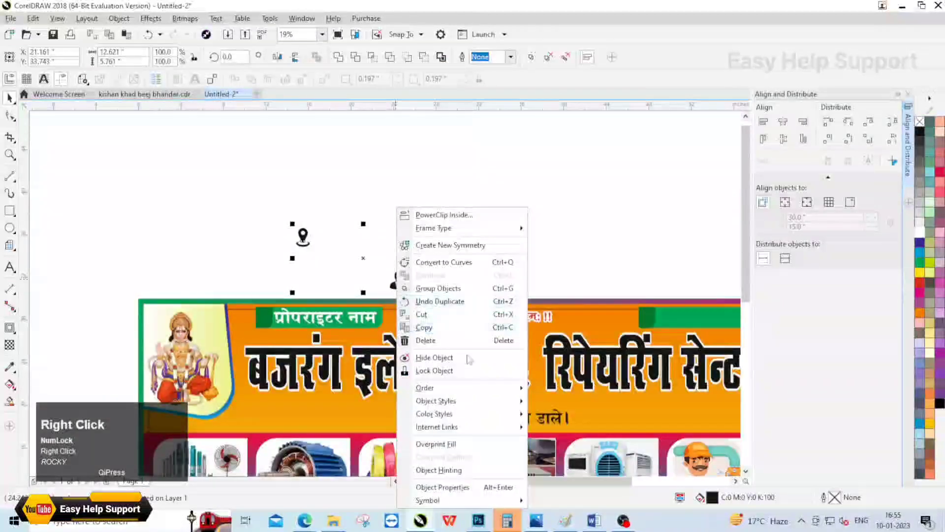
left_click(450, 390)
left_click(312, 237)
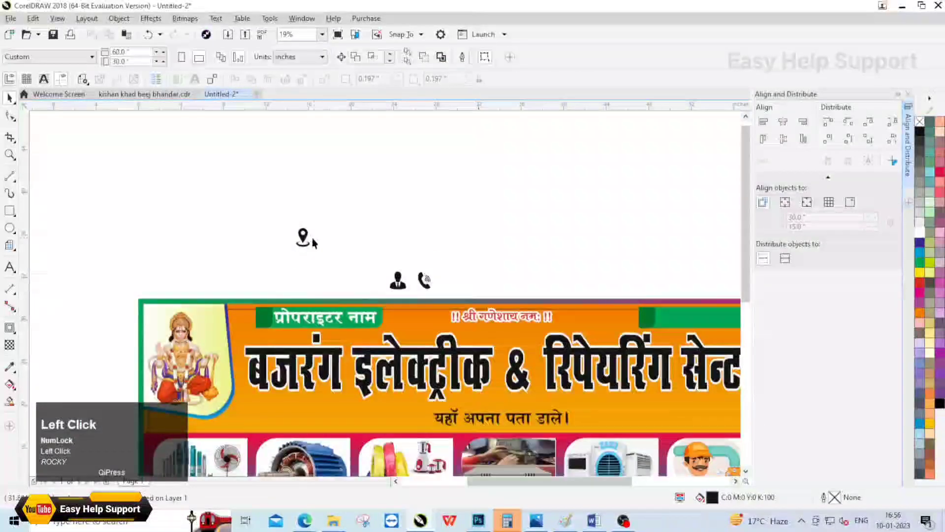
Centre the person icon on the dark green piece beside the proprietor name.
scroll(321, 241, "up", 1)
left_click(487, 325)
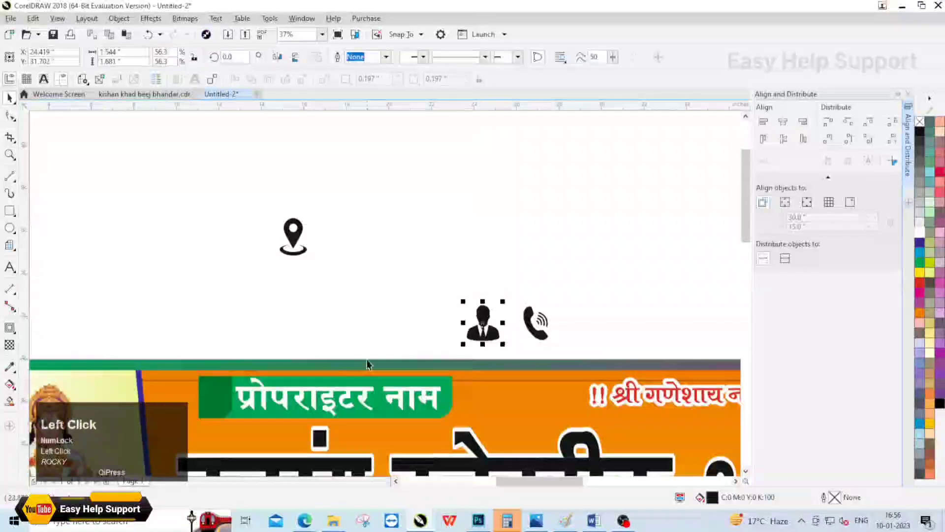
left_click(217, 394, "shift")
left_click(784, 139)
left_click(763, 139)
left_click(480, 158)
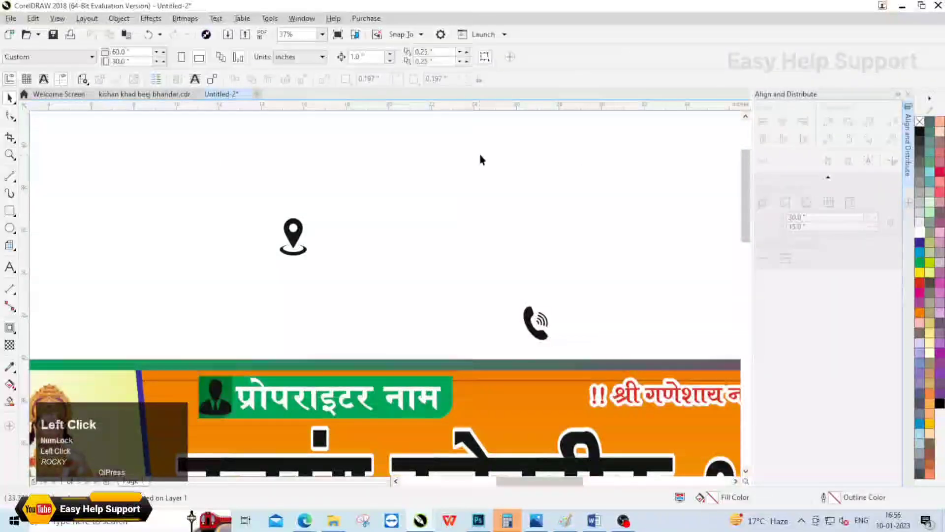
Shrink the person icon to about 1.15 × 1.25 inches within the dark green piece and fill it with white.
scroll(355, 295, "up", 2)
left_click(348, 305)
scroll(349, 305, "up", 1)
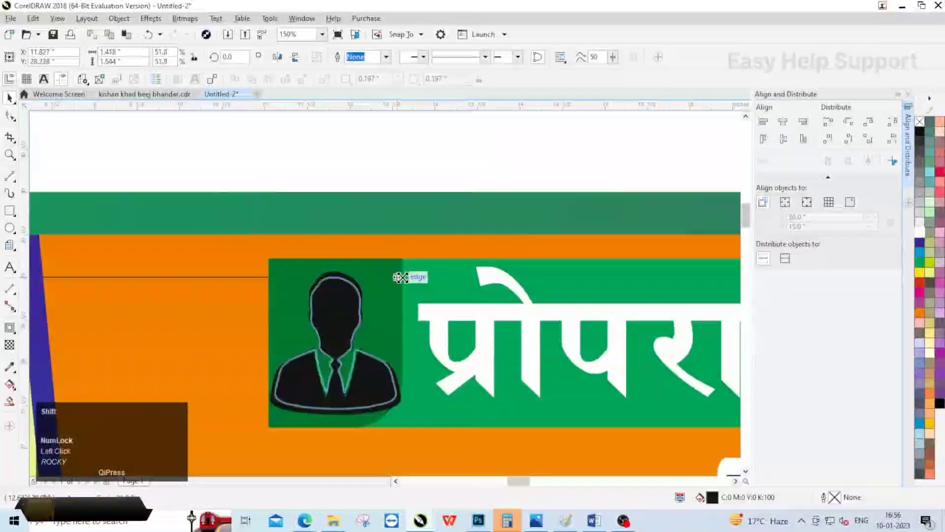
scroll(330, 315, "down", 1)
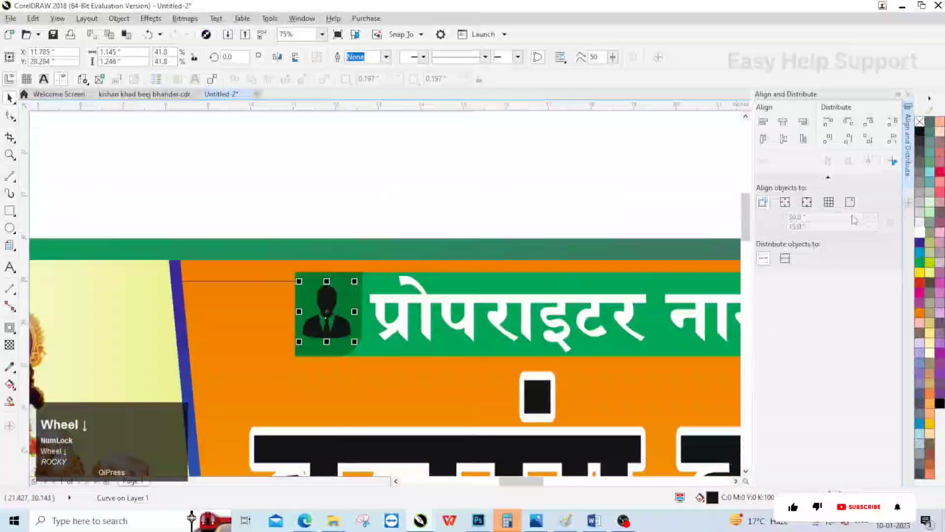
scroll(231, 251, "down", 2)
Centre the phone icon on the dark green piece of the copied rectangle at the upper right.
left_click(415, 229)
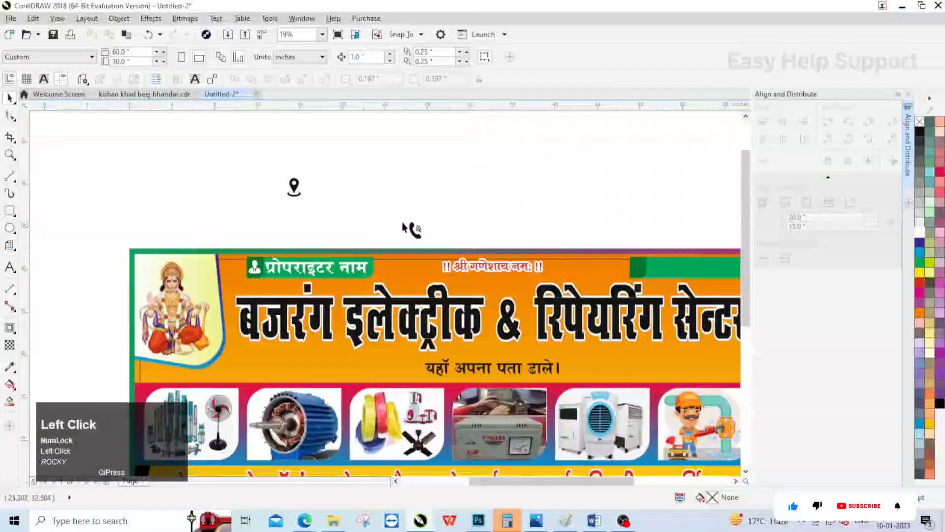
scroll(638, 269, "up", 1)
left_click(639, 273, "shift")
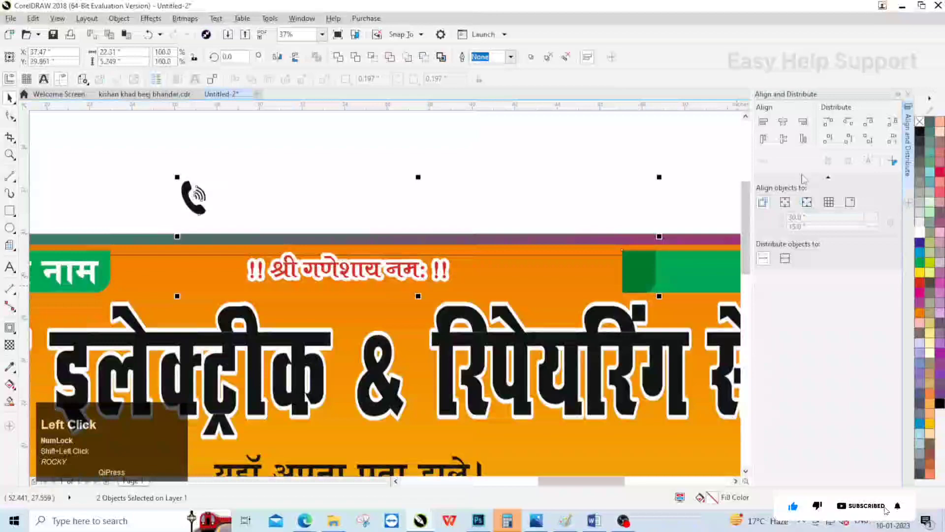
left_click(784, 139)
scroll(538, 184, "down", 1)
left_click(538, 184)
Shrink the phone icon to about 1.0 × 1.37 inches within its dark green piece and fill it with white.
scroll(489, 224, "up", 2)
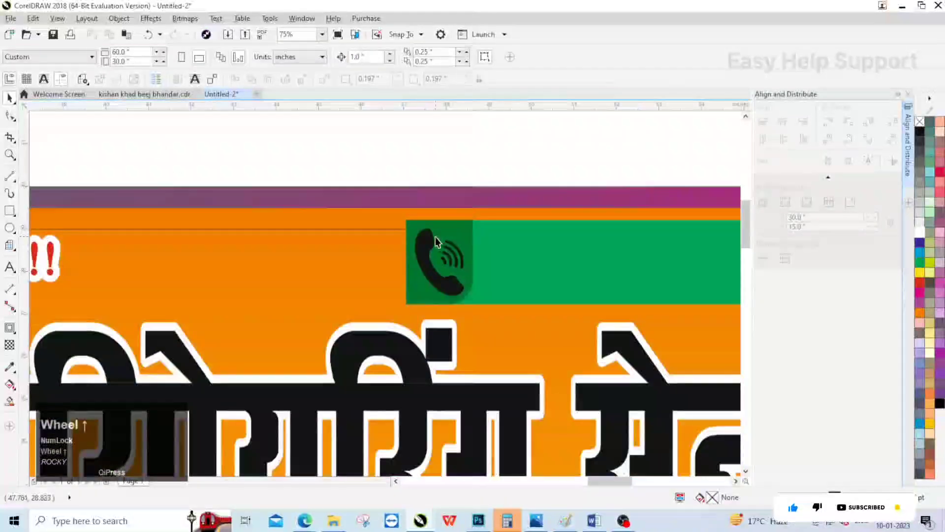
scroll(435, 238, "up", 1)
left_click(435, 237)
left_click_drag(449, 222, 449, 230)
left_click(920, 232)
scroll(508, 236, "down", 3)
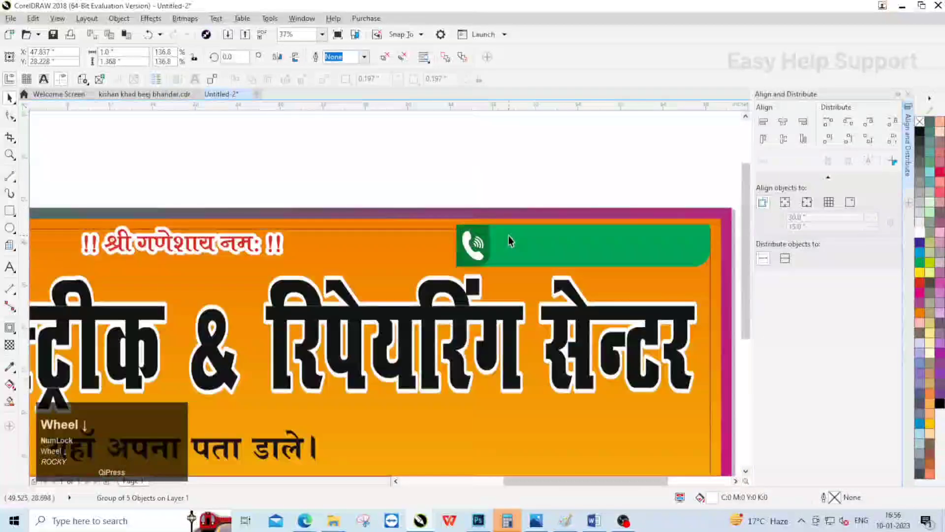
left_click(510, 201)
Bring the hidden phone number text to the front, move it beside the phone icon and narrow it to about 9.42 inches.
scroll(191, 228, "down", 2)
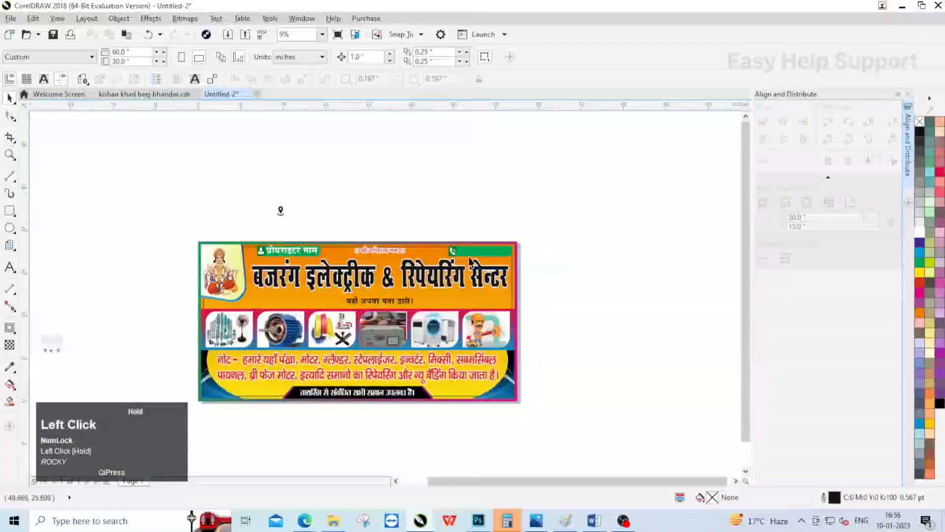
scroll(470, 261, "up", 2)
left_click(482, 249)
left_click_drag(595, 227, 425, 277)
scroll(476, 254, "up", 2)
right_click(487, 249)
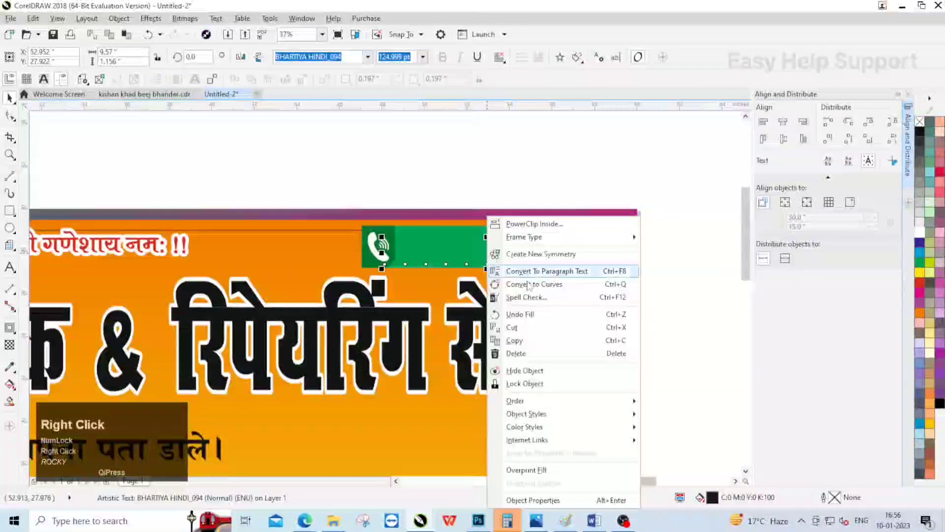
mouse_move(517, 400)
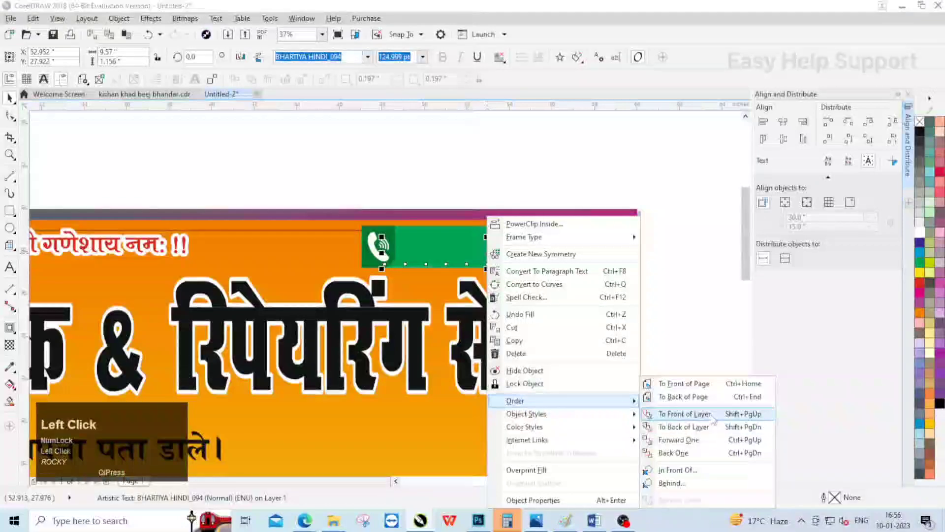
left_click(670, 415)
left_click_drag(544, 249, 562, 242)
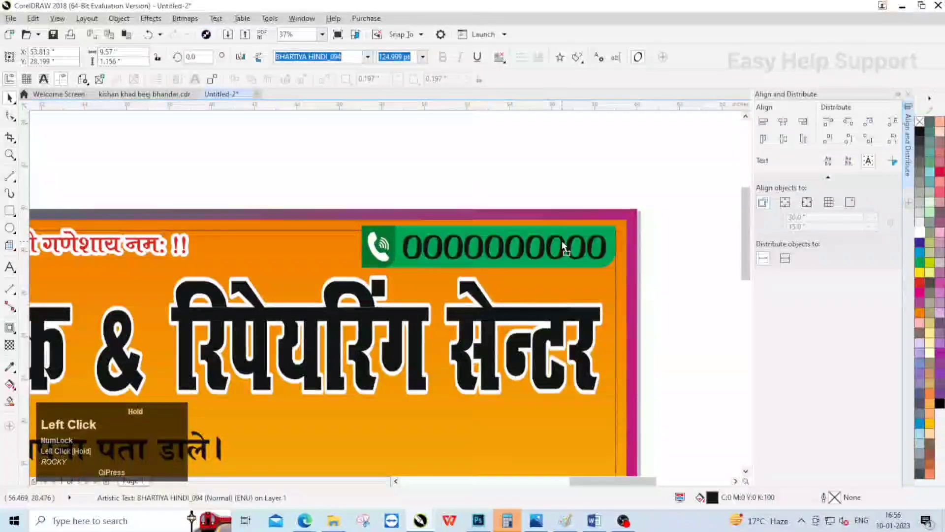
scroll(633, 250, "down", 5)
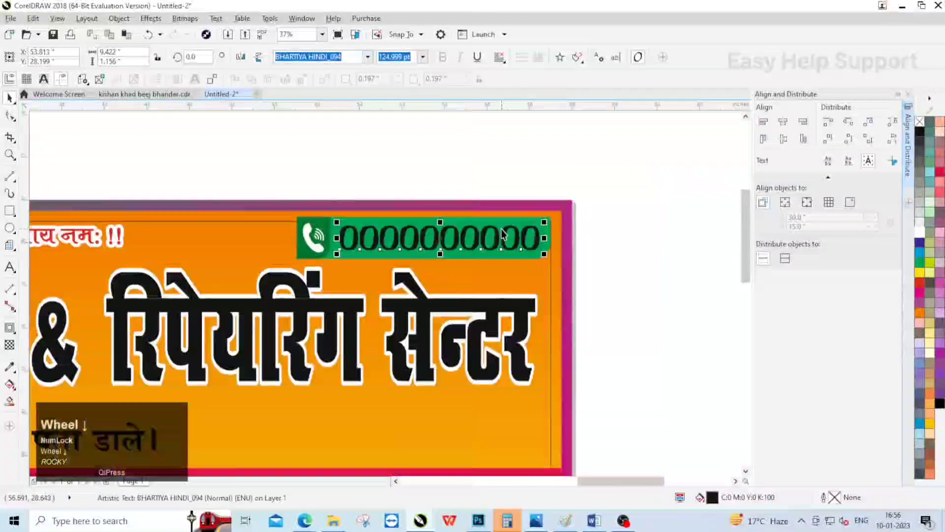
Draw a rectangle around the address line below the heading and enlarge it from its centre to about 16.68 × 2.02 inches.
scroll(374, 274, "up", 2)
left_click(412, 287)
scroll(412, 286, "up", 2)
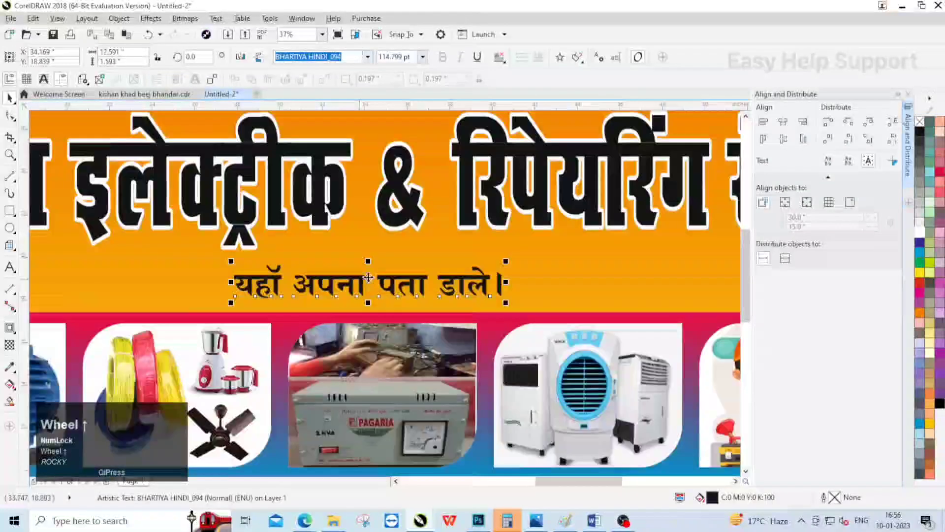
left_click(370, 265)
scroll(370, 265, "up", 1)
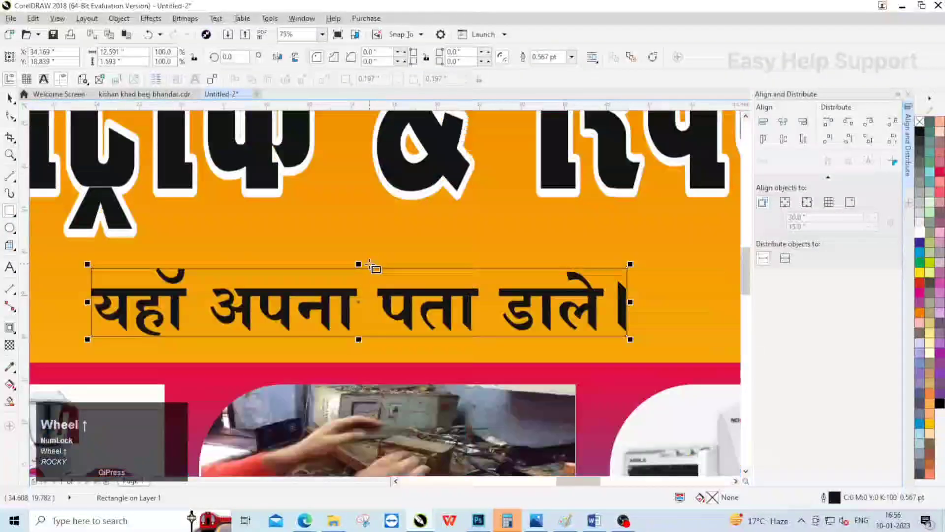
left_click_drag(359, 265, 681, 302)
scroll(489, 257, "down", 1)
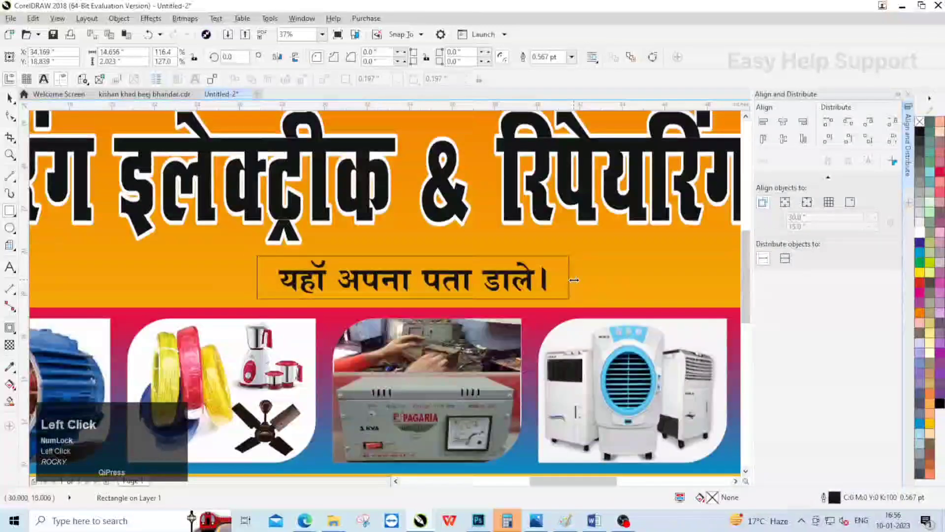
left_click_drag(574, 280, 594, 277)
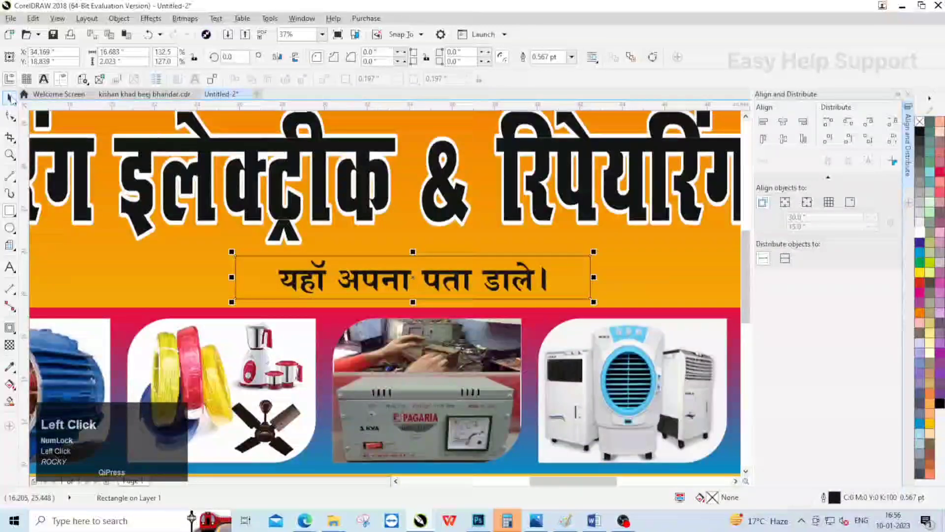
Centre the address rectangle horizontally with the heading and round its two right-hand corners to 0.5 inch.
left_click(10, 98)
left_click(368, 177, "shift")
scroll(382, 209, "down", 2)
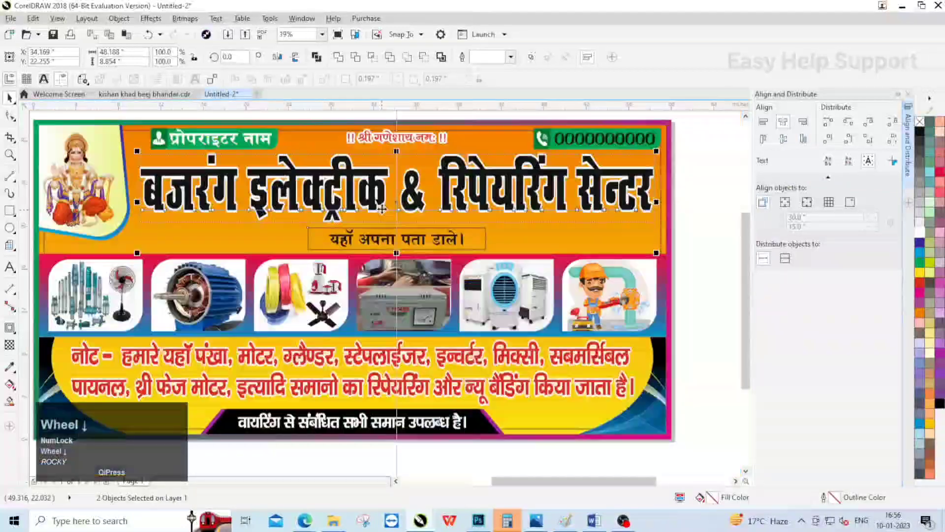
scroll(438, 234, "up", 2)
left_click(486, 243)
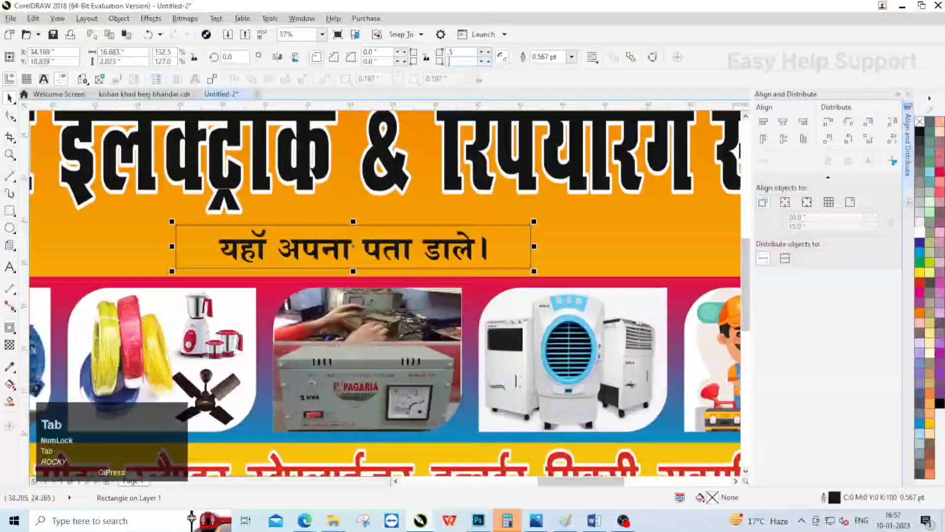
scroll(542, 227, "down", 2)
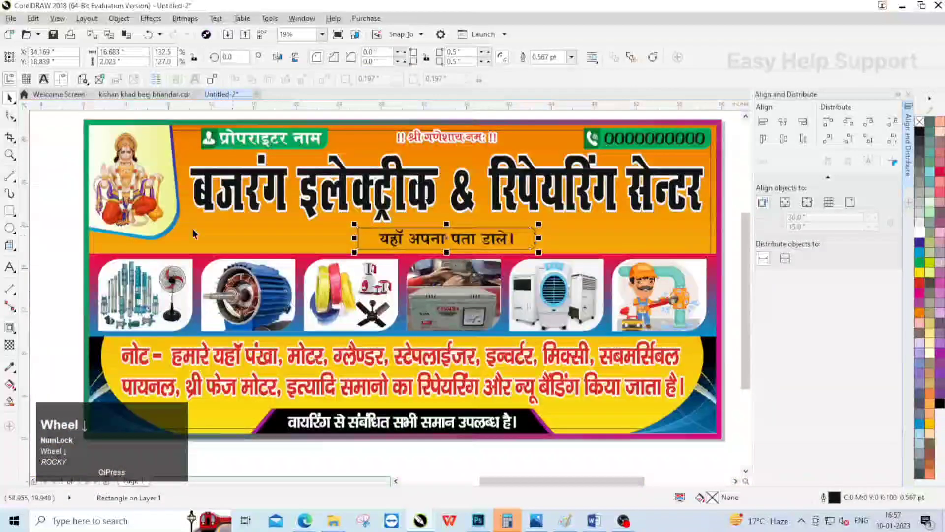
left_click(64, 238)
Draw a circle over the left end of the address rectangle and scale it to the rectangle's height, about 2.02 inches.
scroll(354, 259, "up", 2)
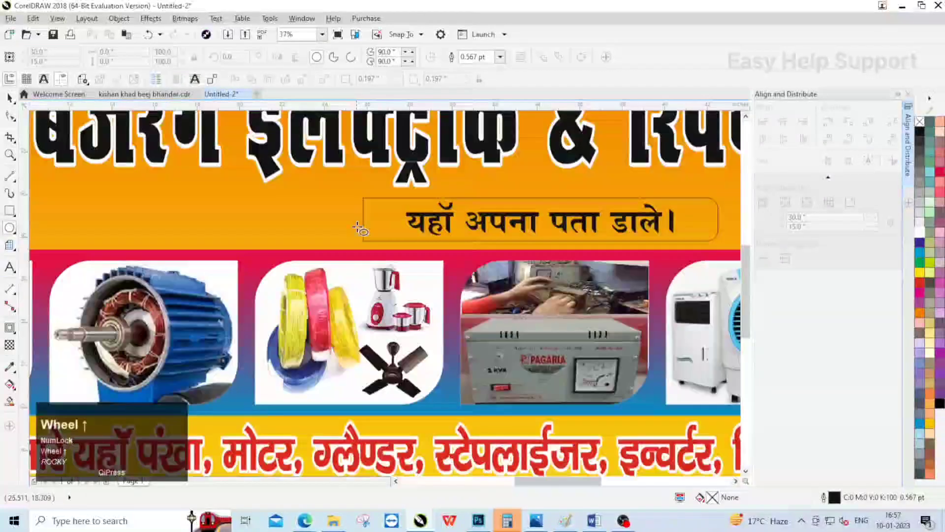
mouse_move(336, 189)
left_mouse_down()
mouse_move(379, 219)
mouse_move(391, 244)
left_mouse_up()
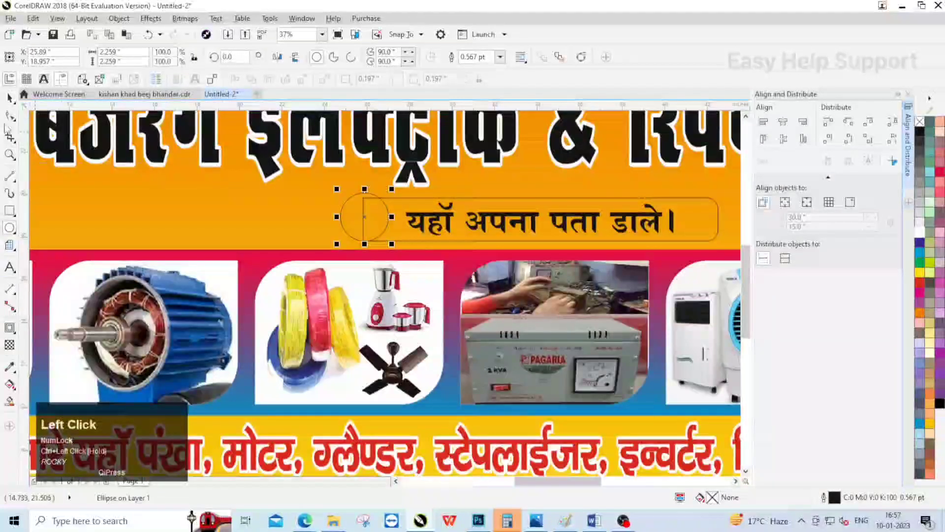
scroll(389, 192, "up", 4)
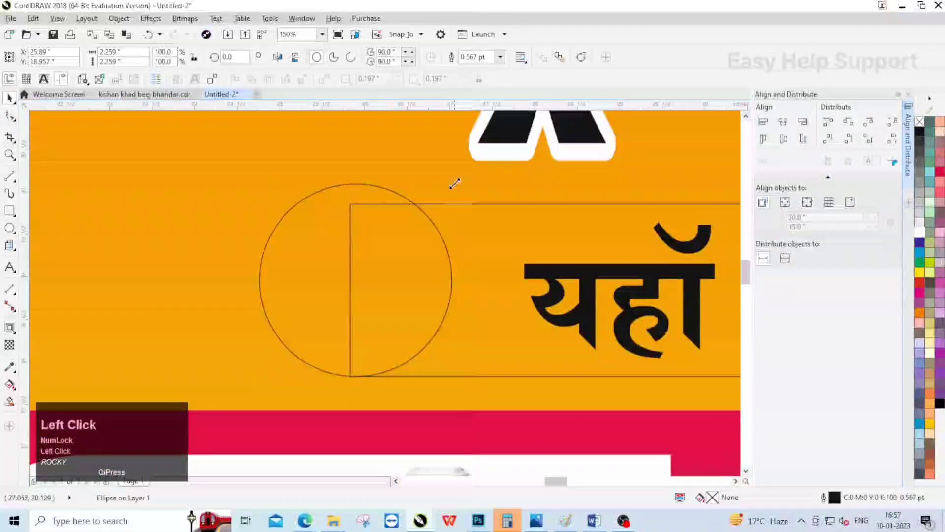
left_click_drag(454, 183, 434, 200)
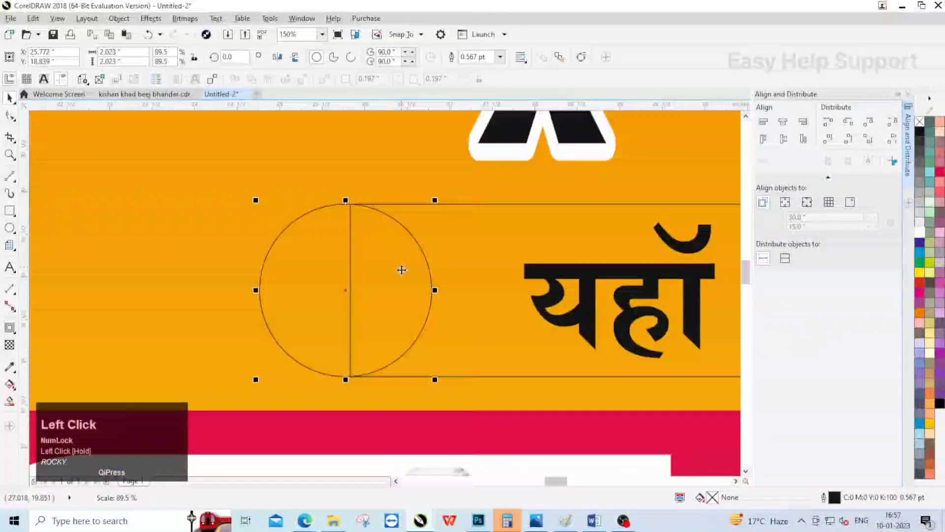
Apply a linear gradient to the address rectangle, from a darker blue at its left end to blue at its right end.
left_click(548, 258)
scroll(228, 241, "down", 2)
left_click(9, 384)
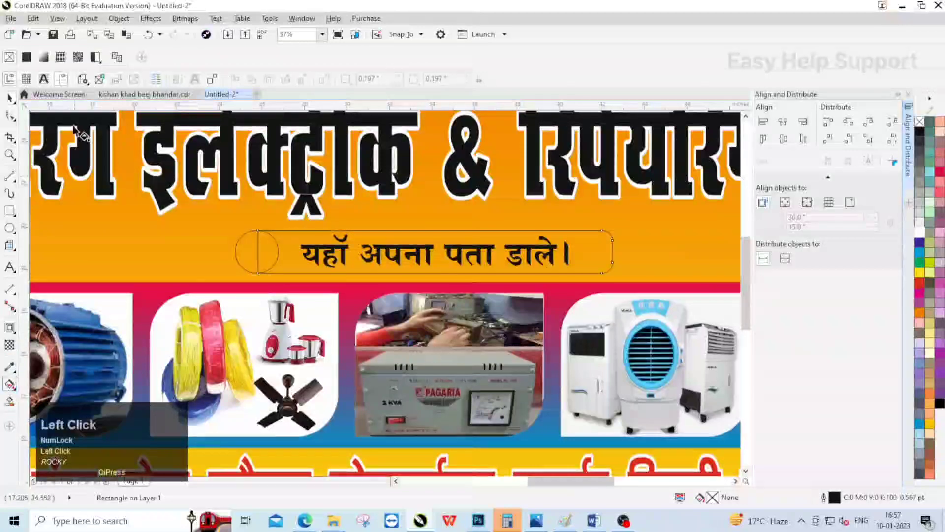
left_click(44, 58)
left_click(257, 252)
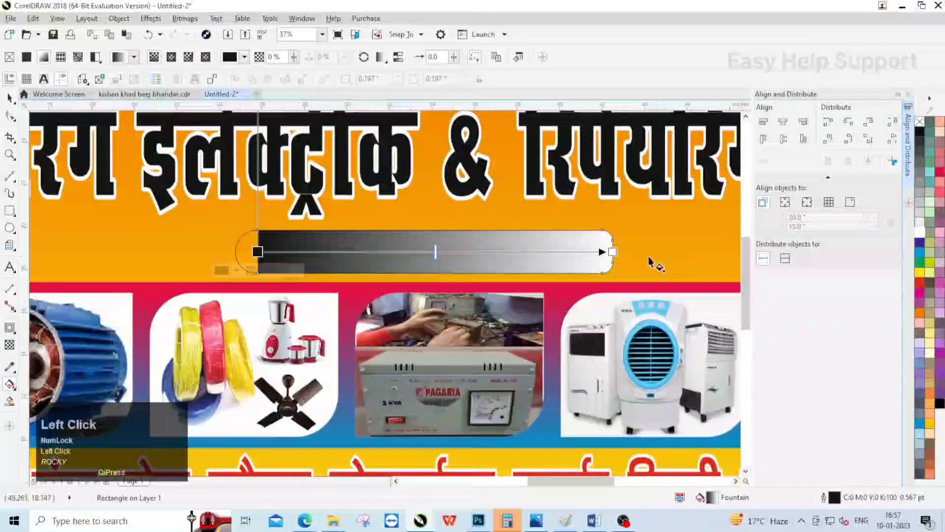
left_click(612, 252)
left_click(919, 242)
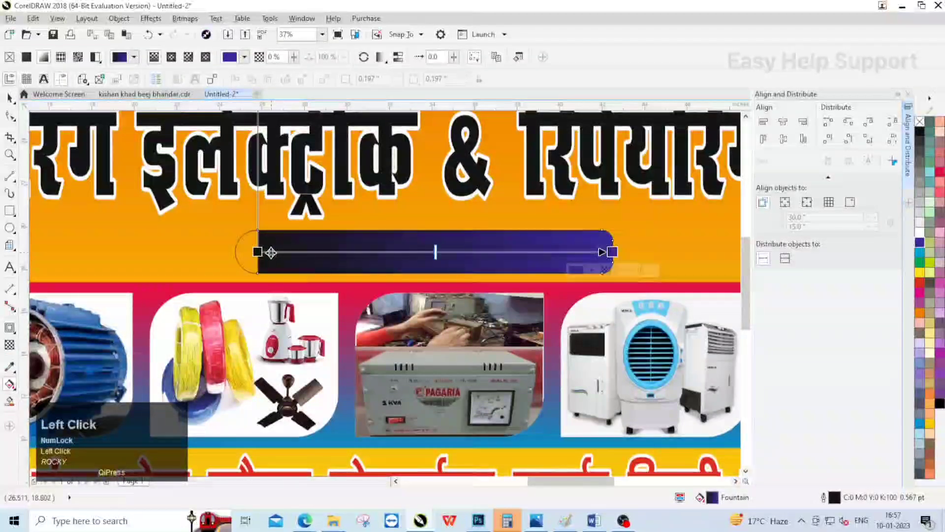
left_click(920, 243)
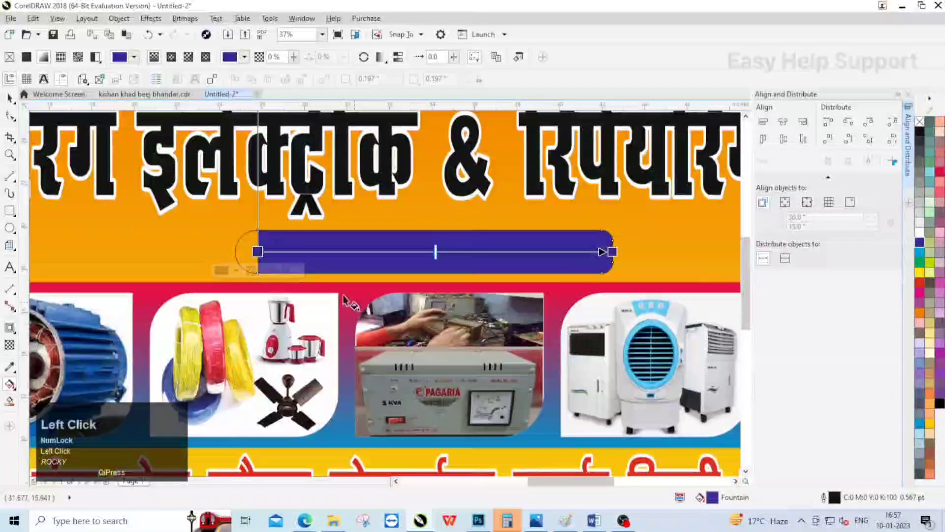
left_click(237, 271)
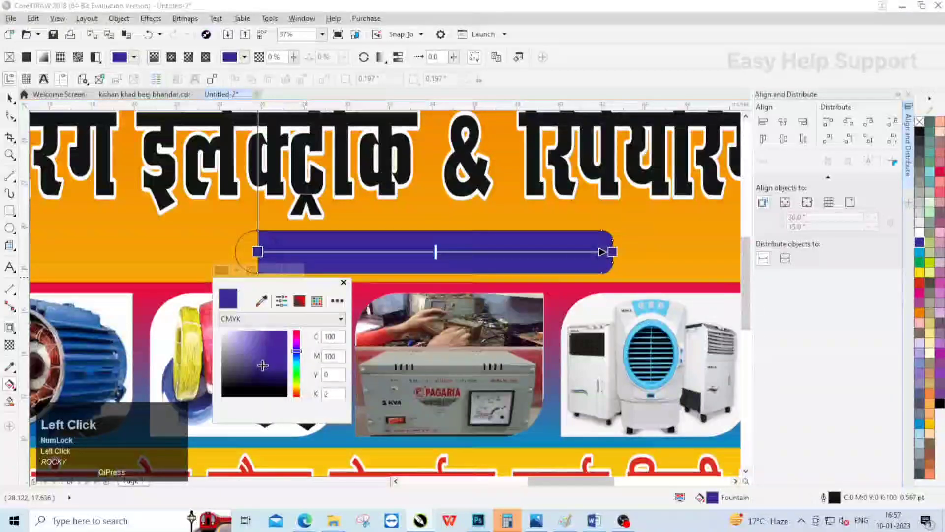
left_click_drag(262, 371, 263, 379)
left_click(9, 97)
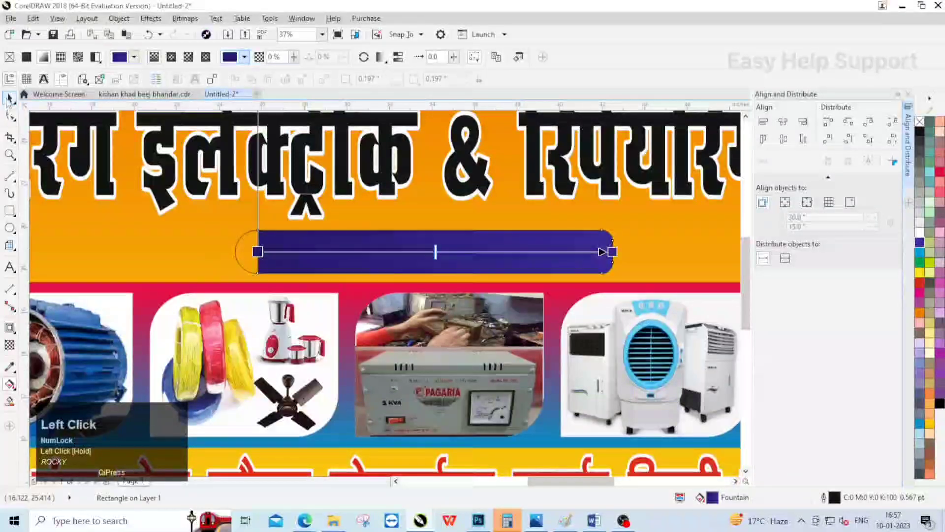
Fill the circle at the address rectangle's left end with dark blue, C100 M100 Y14 K67.
scroll(241, 251, "up", 4)
left_click(311, 249)
left_click_drag(486, 276, 322, 238)
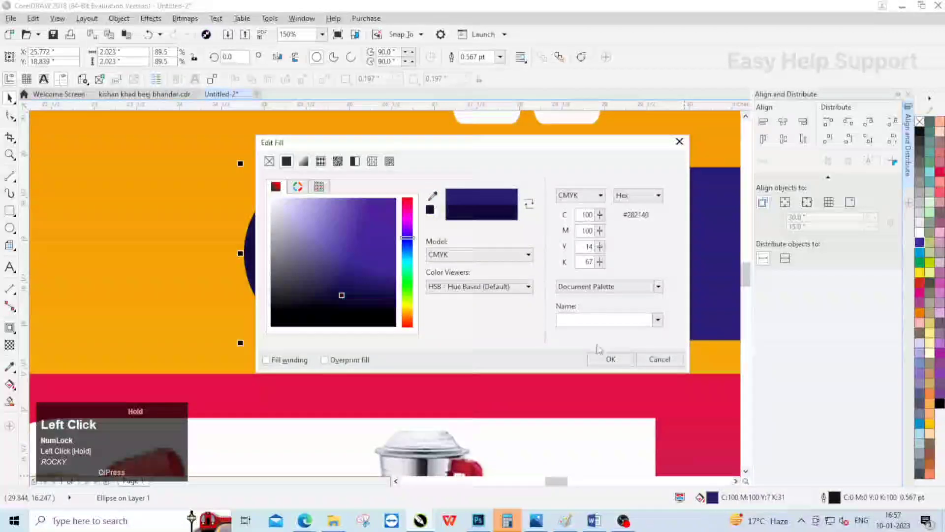
left_click(604, 358)
scroll(308, 274, "down", 3)
left_click(355, 286)
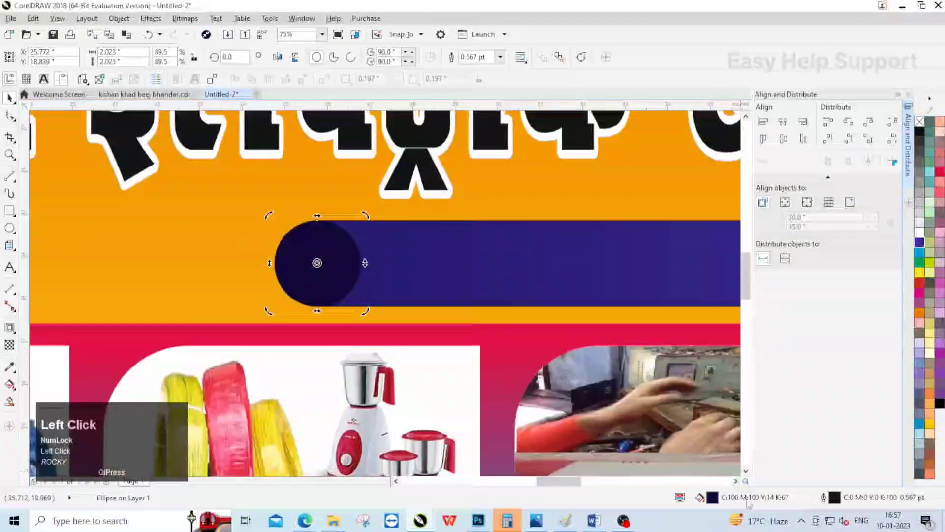
Set the circle's outline width to 8 pt.
double_click(835, 497)
left_click(397, 180)
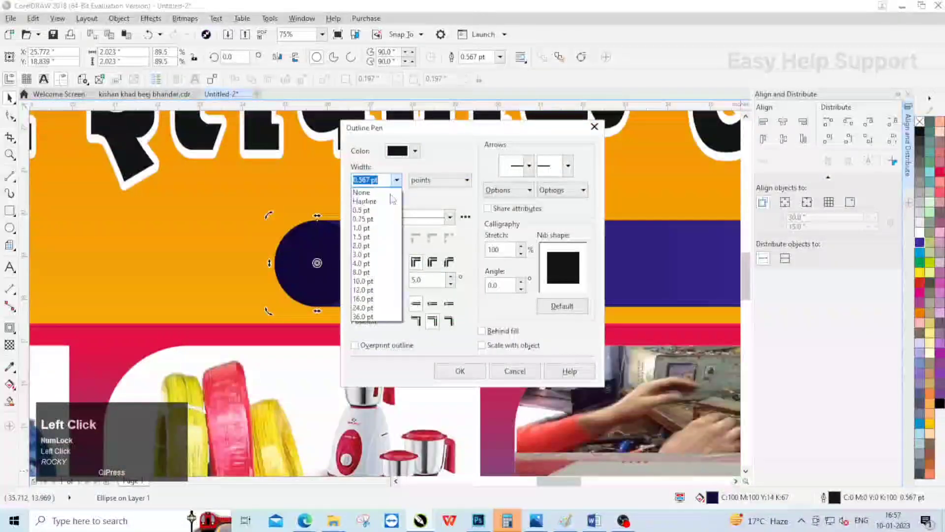
left_click(368, 273)
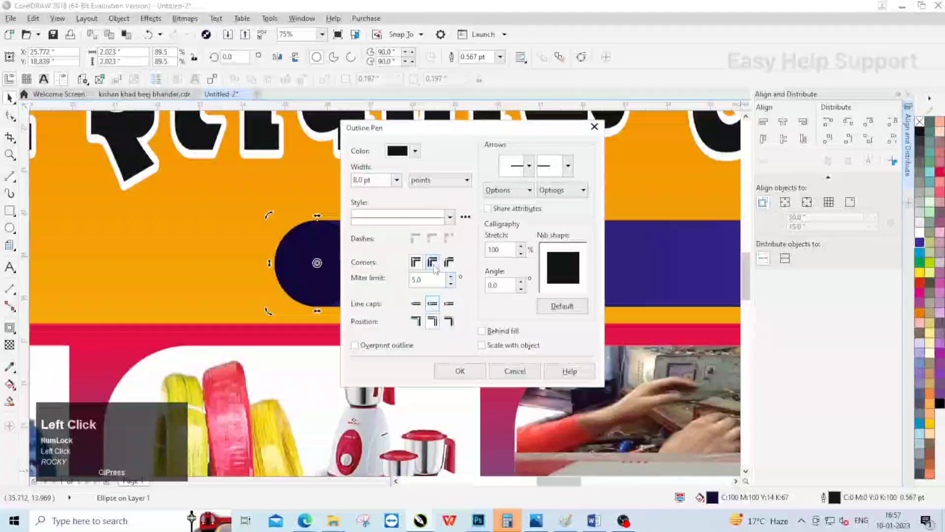
left_click(461, 371)
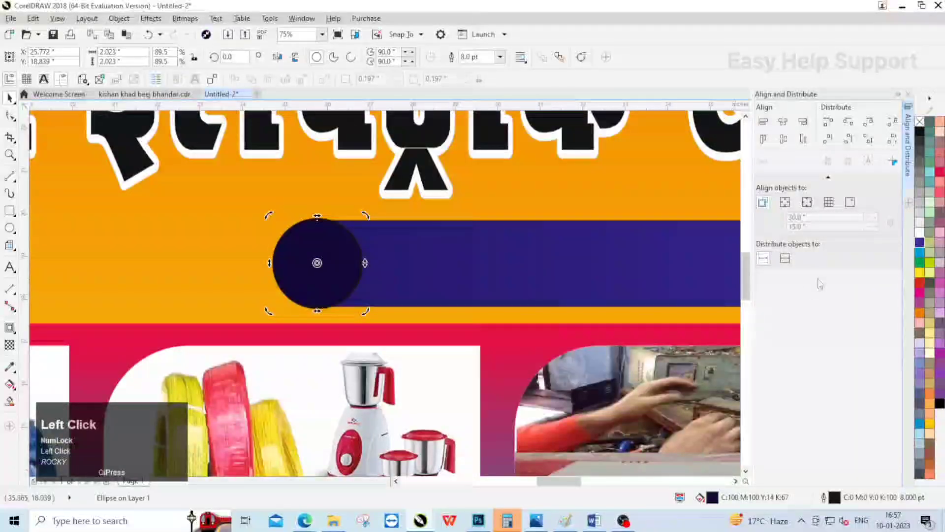
Bring the location pin icon above the banner to the front of the layer.
scroll(420, 305, "down", 4)
left_click(296, 196)
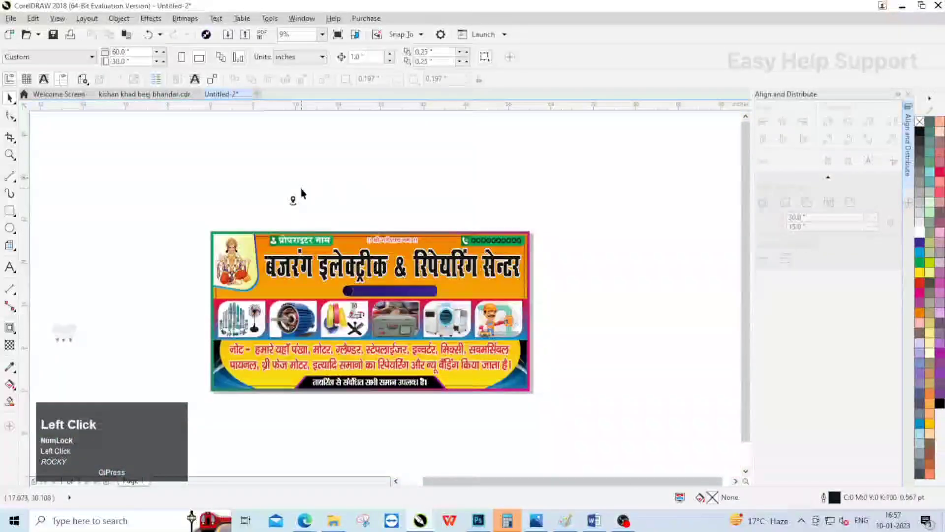
scroll(284, 213, "up", 2)
right_click(284, 212)
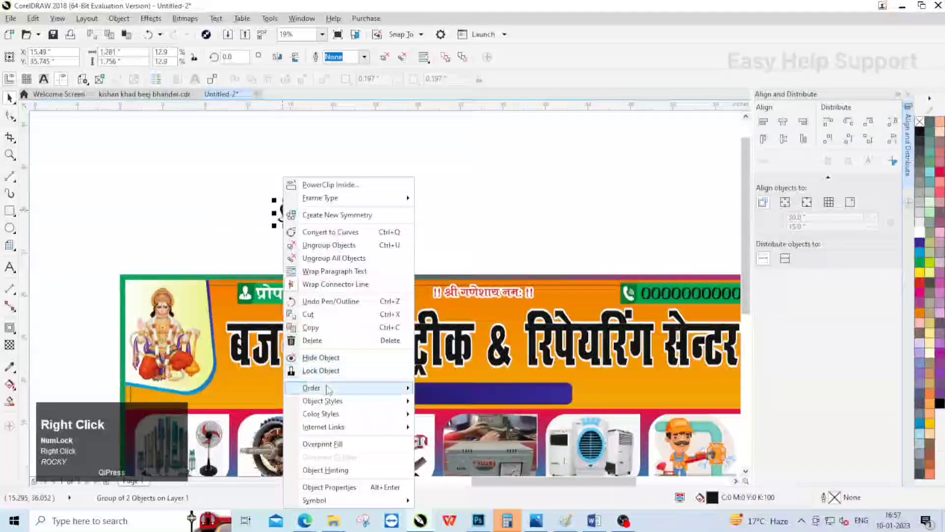
left_click(327, 389)
left_click(459, 414)
Centre the location pin horizontally and vertically on the dark blue circle.
scroll(371, 160, "down", 1)
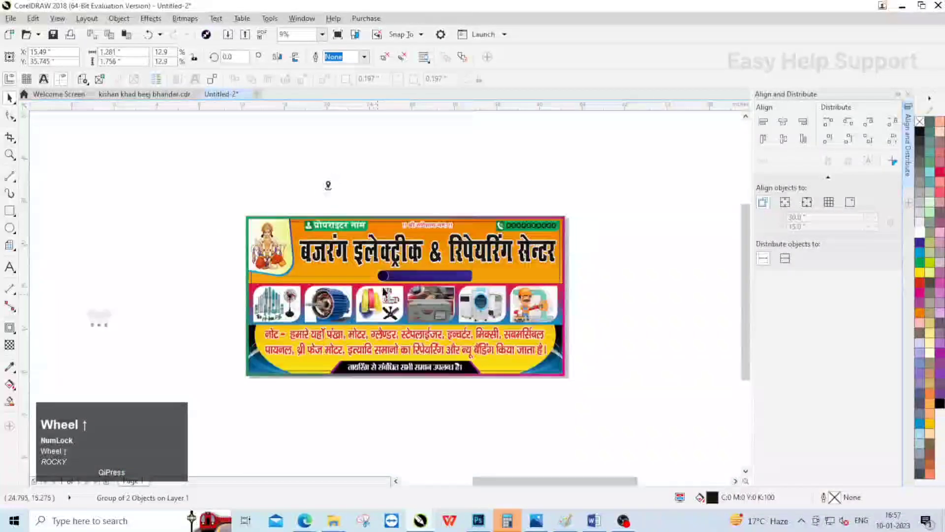
scroll(385, 291, "up", 1)
left_click(389, 258, "shift")
left_click(782, 142)
left_click(783, 123)
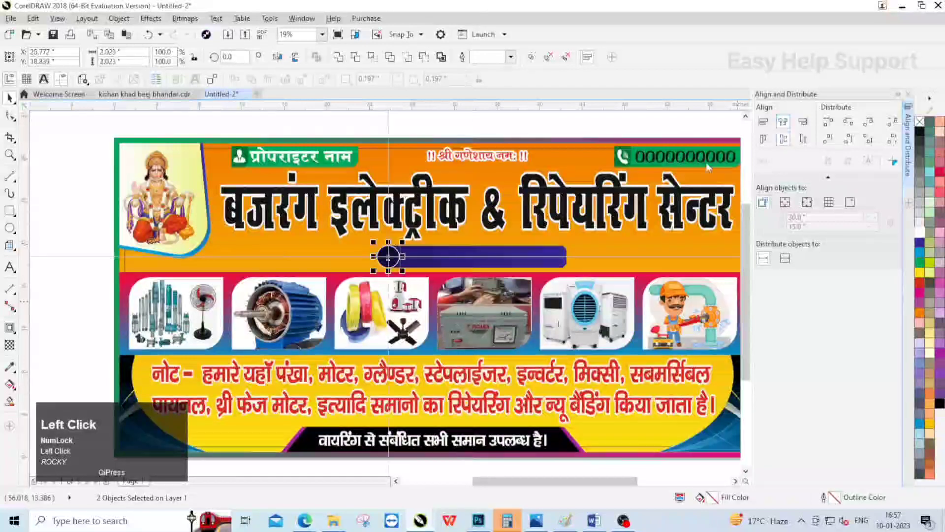
Change the outline of the dark blue circle behind the location pin to white.
scroll(421, 169, "down", 1)
left_click(421, 169)
scroll(396, 263, "up", 3)
left_click(377, 284)
Shrink the location pin from its centre to about 1.18 × 1.62 inches and fill it white.
scroll(393, 241, "up", 2)
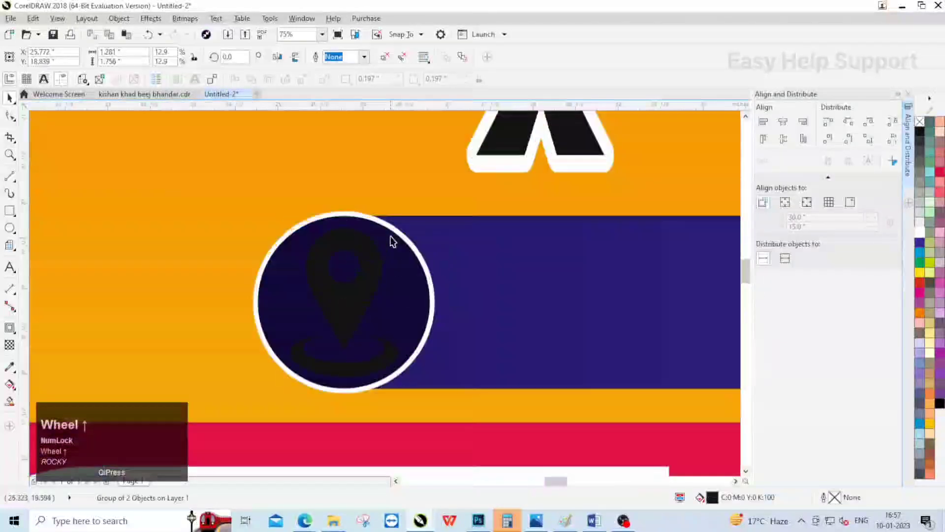
left_click_drag(403, 222, 397, 229)
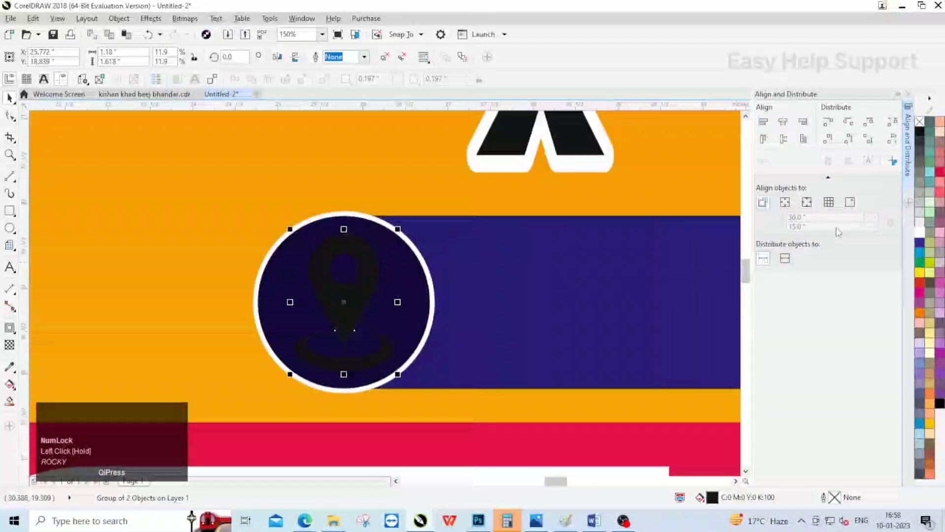
left_click(918, 233)
scroll(679, 257, "down", 4)
left_click(633, 252)
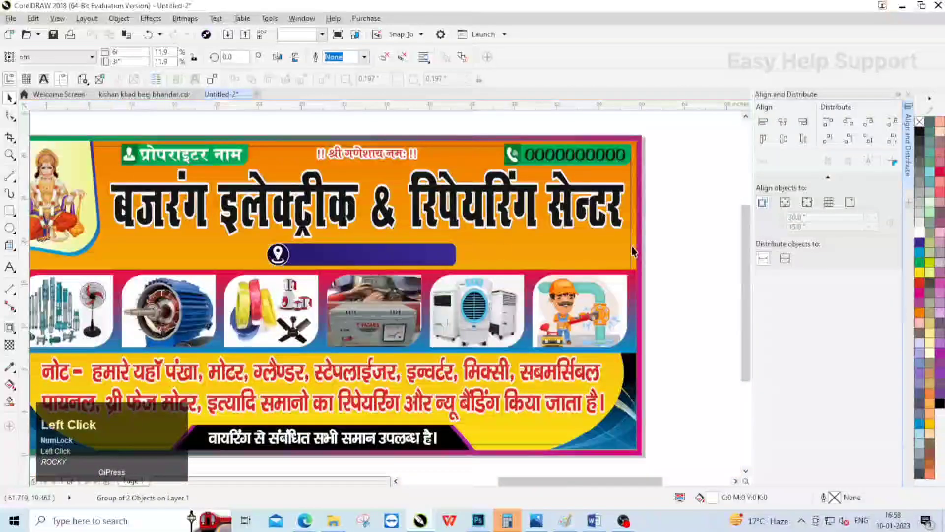
Remove the address rectangle's outline and bring the address text to the front of the layer.
left_click(434, 252)
right_click(921, 123)
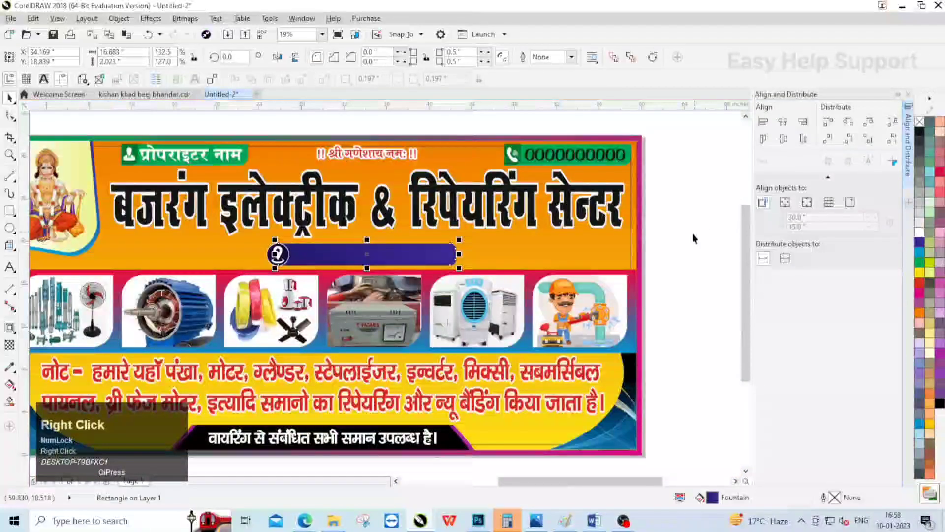
left_click_drag(680, 221, 290, 290)
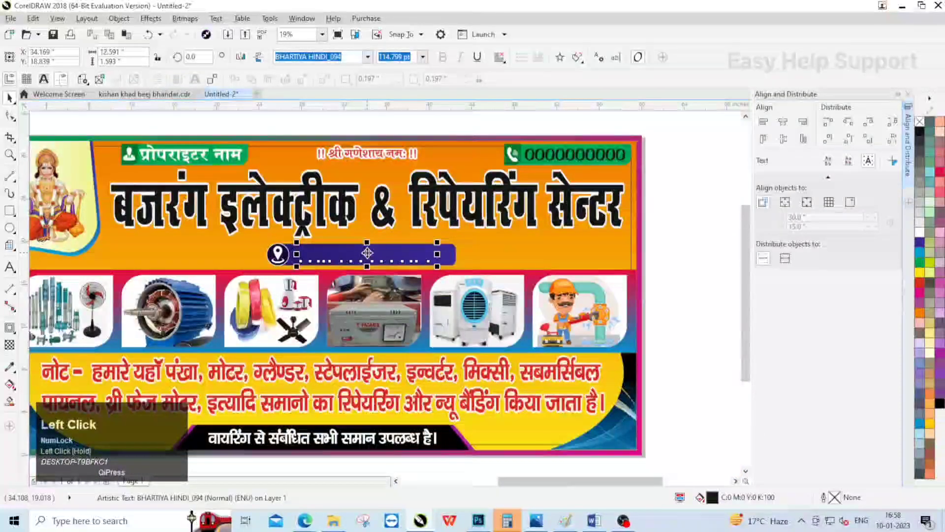
right_click(369, 218)
mouse_move(443, 400)
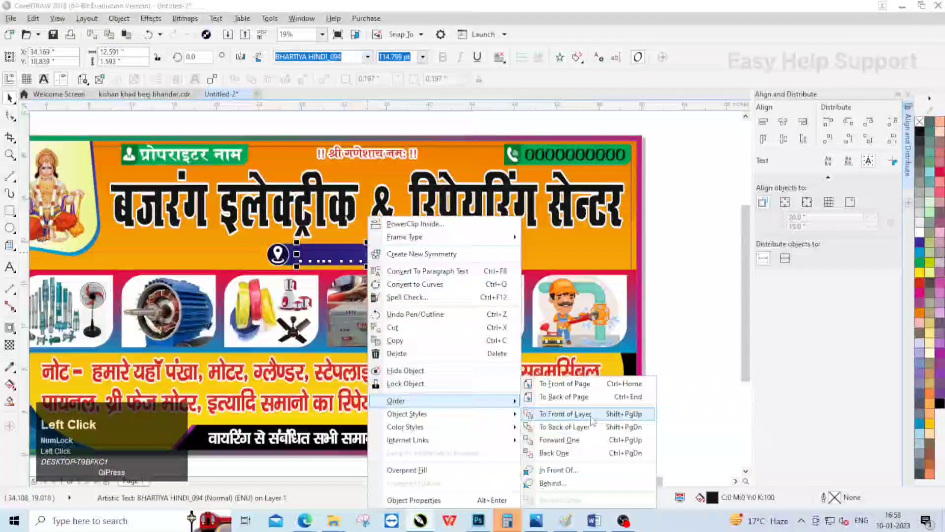
left_click(681, 336)
Fill the address text on the blue plate with white.
scroll(380, 246, "up", 4)
left_click(380, 241)
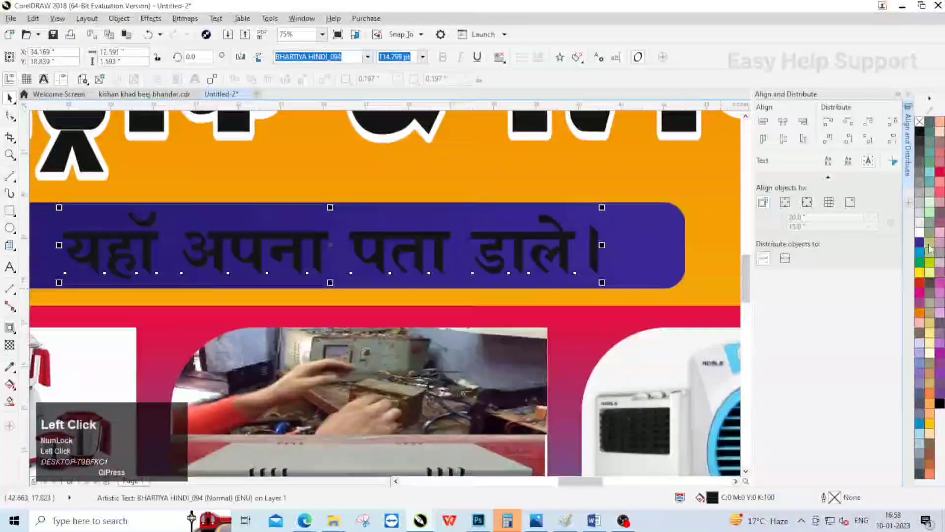
scroll(629, 289, "down", 5)
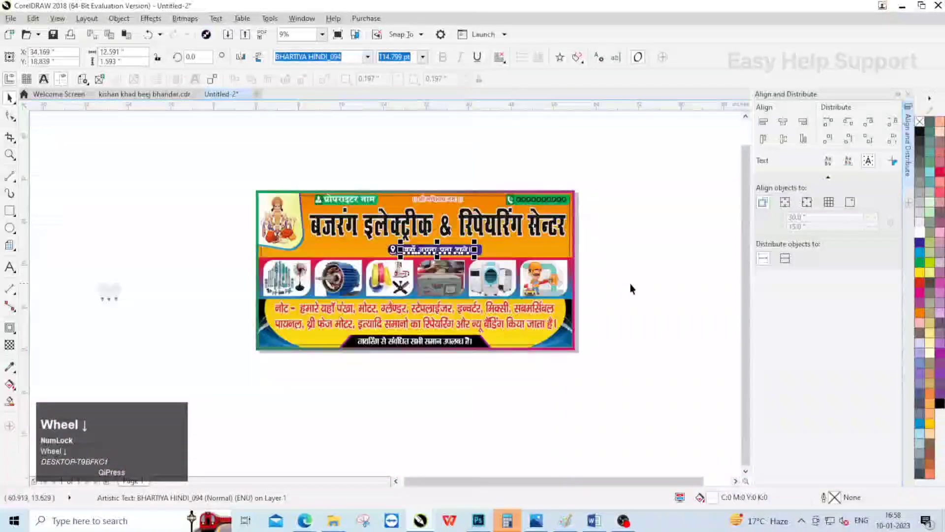
Turn the main heading white without an outline and resize it to about 47.87 × 5.83 inches.
scroll(466, 220, "up", 2)
left_click(625, 228)
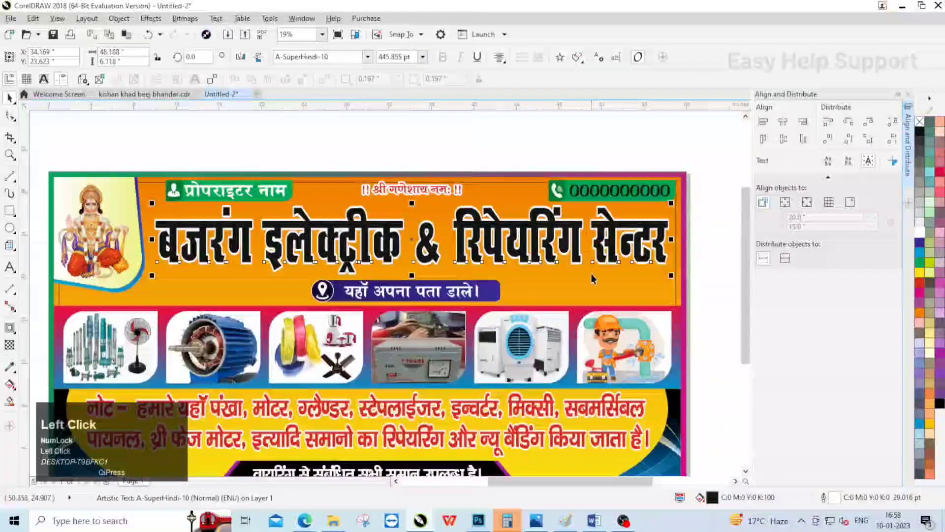
left_click(920, 231)
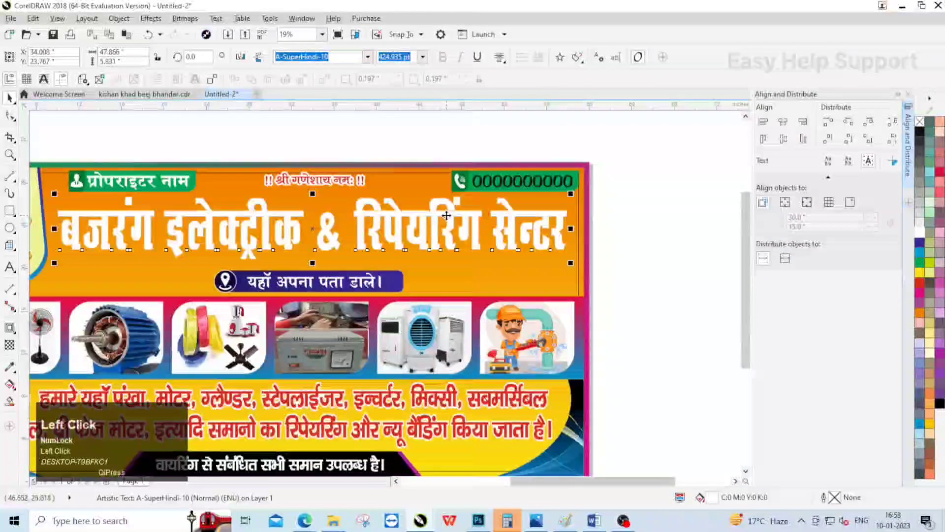
Copy the white heading and paste a duplicate in place.
right_click(446, 229)
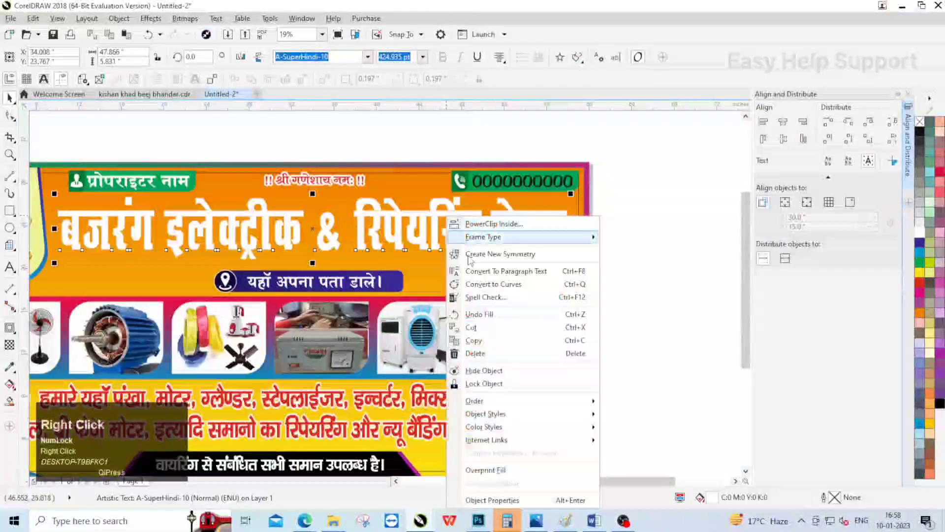
left_click(487, 341)
right_click(631, 224)
left_click(652, 312)
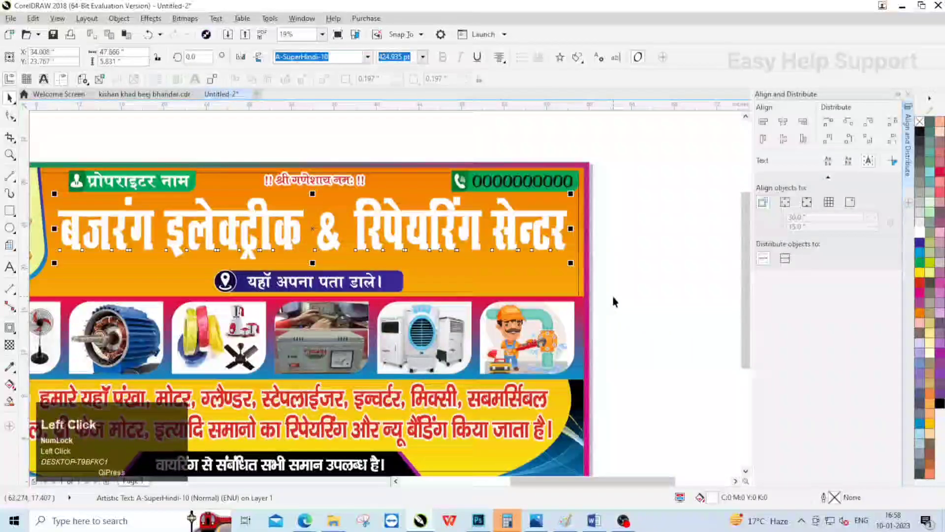
Set the nudge distance to 0.75 inch and paste a heading copy moved one nudge down and one right.
left_click(613, 301)
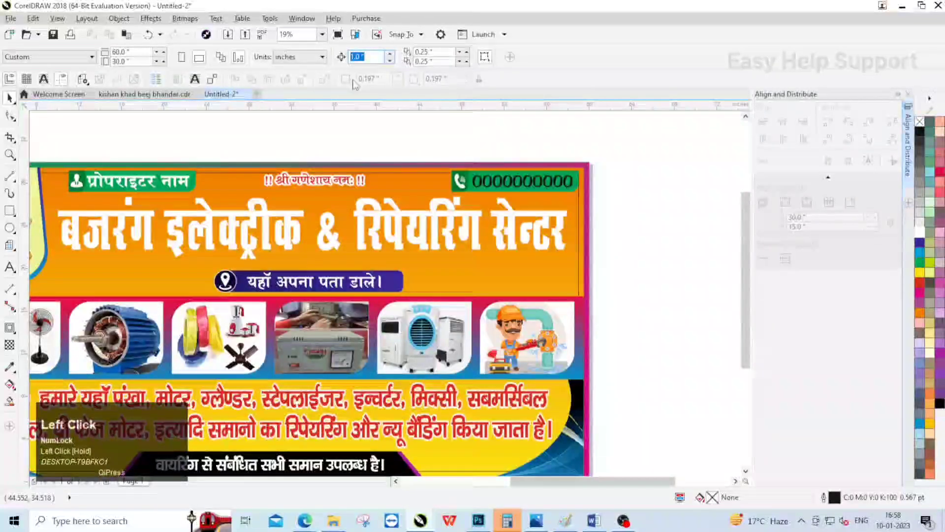
type(".75")
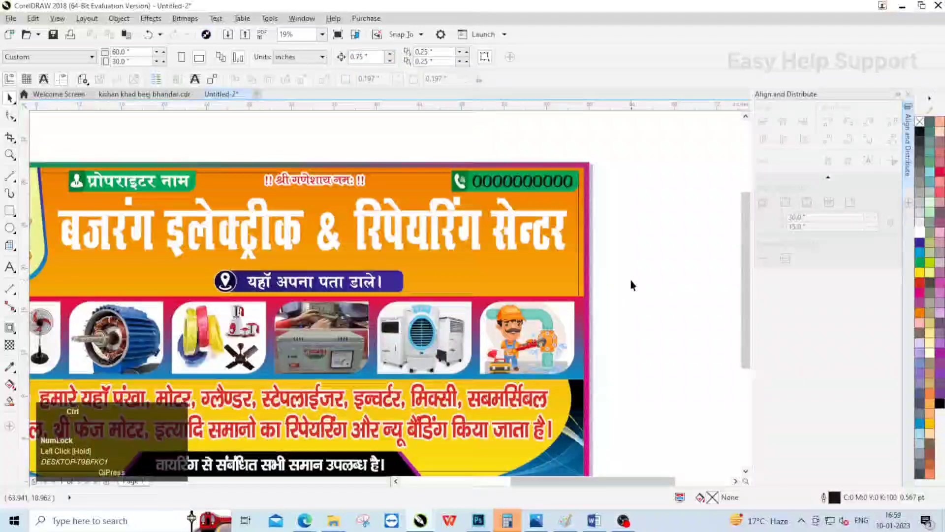
key("ctrl+v")
key("Down")
key("Right")
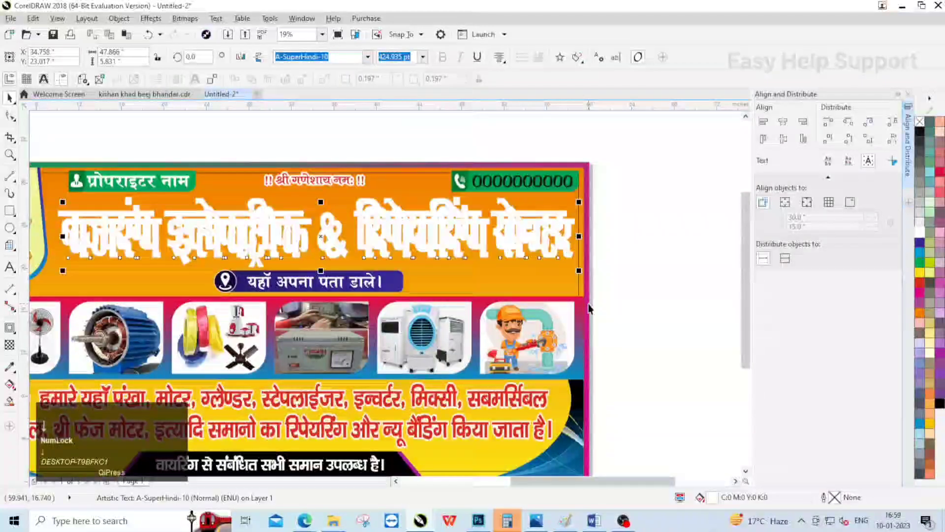
Fill the offset heading copy with cyan (C100) and bring the white heading to the front of the layer.
left_click(920, 253)
scroll(561, 221, "up", 3)
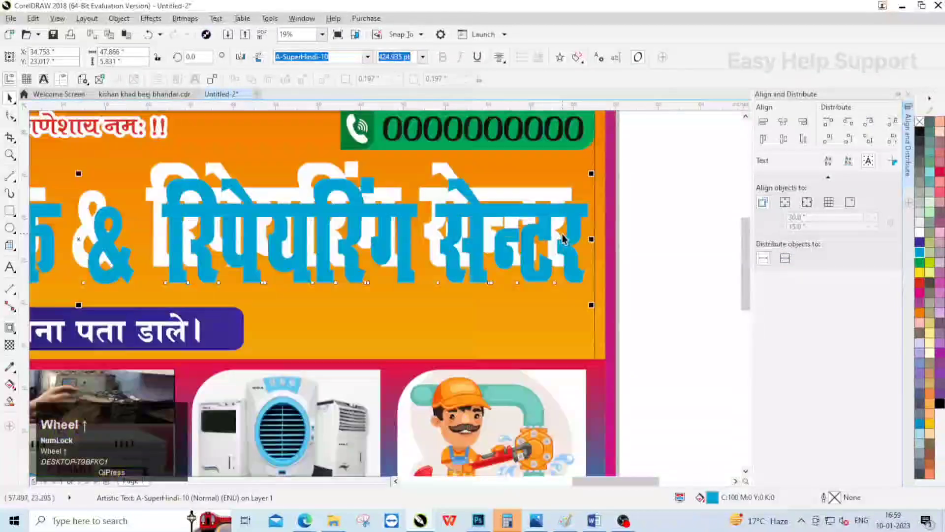
scroll(562, 221, "down", 3)
left_click_drag(380, 213, 371, 204)
right_click(371, 205)
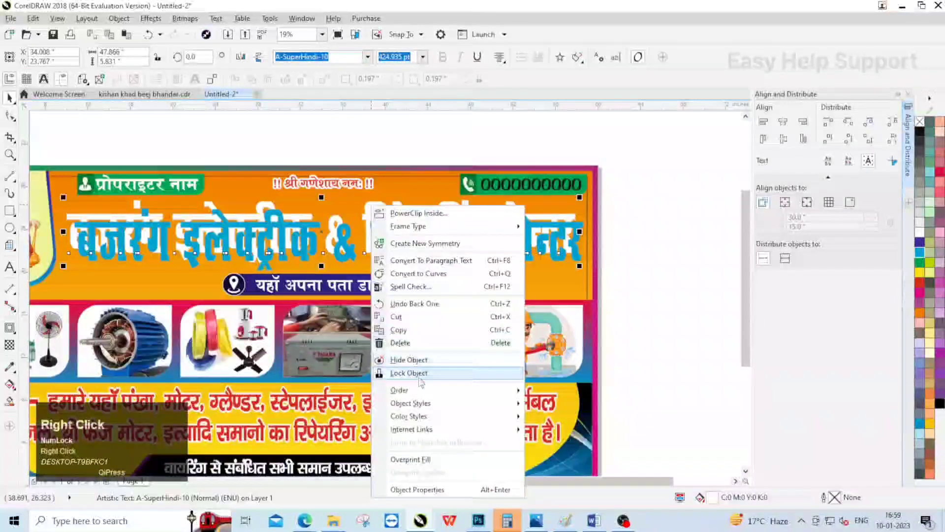
mouse_move(417, 396)
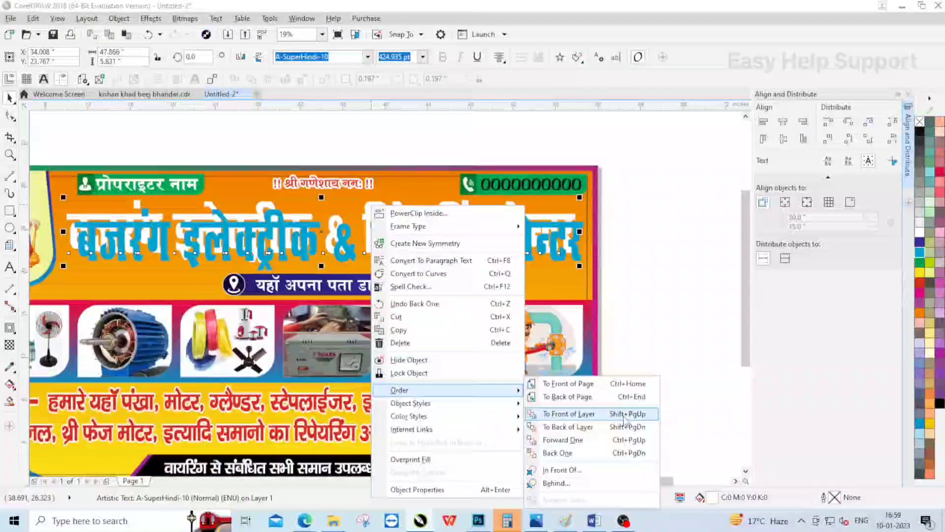
left_click(568, 426)
left_click(625, 313)
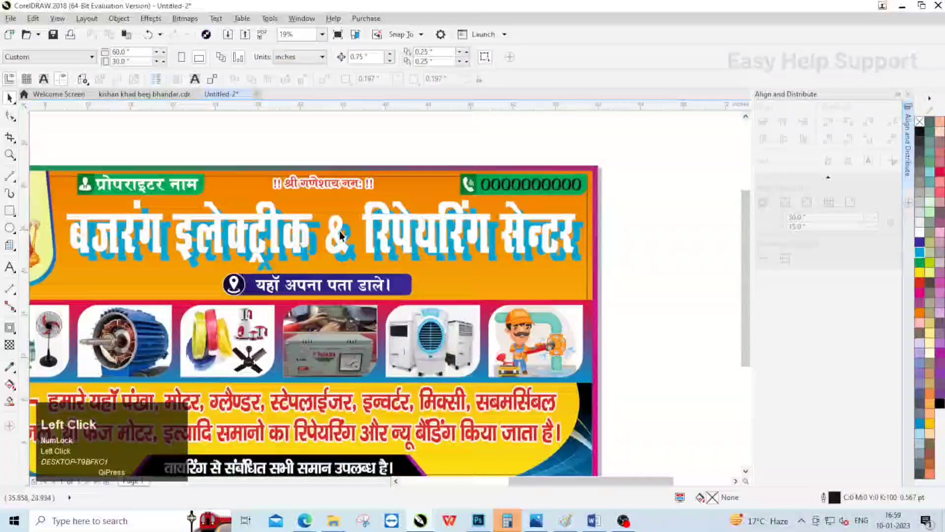
Blend the white heading into the cyan offset copy with 20 steps to form a 3D extrusion.
left_click(341, 234)
left_click(10, 327)
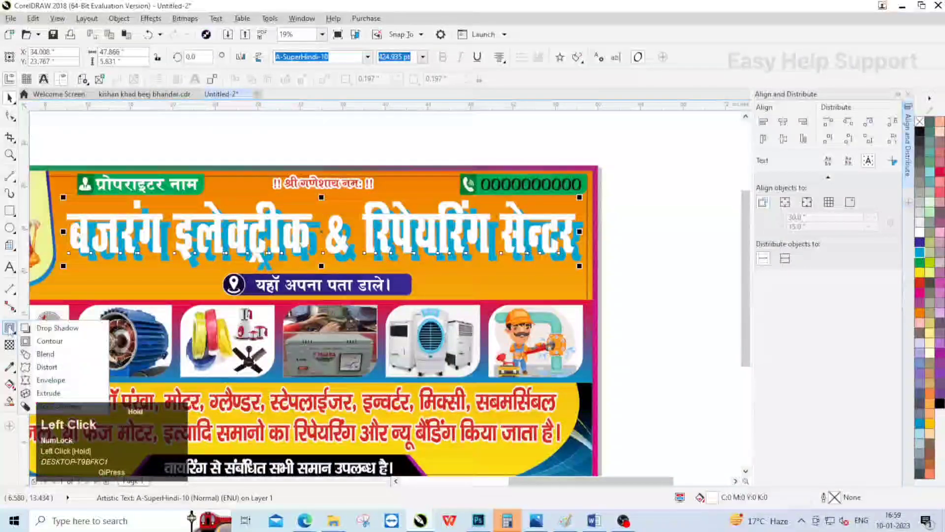
left_click(45, 353)
scroll(344, 238, "up", 3)
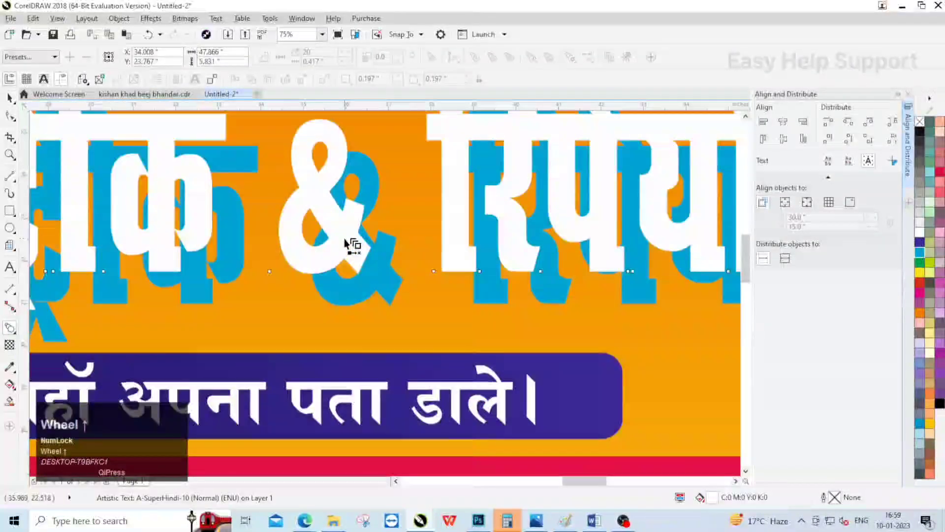
left_click_drag(362, 270, 363, 270)
scroll(333, 215, "down", 3)
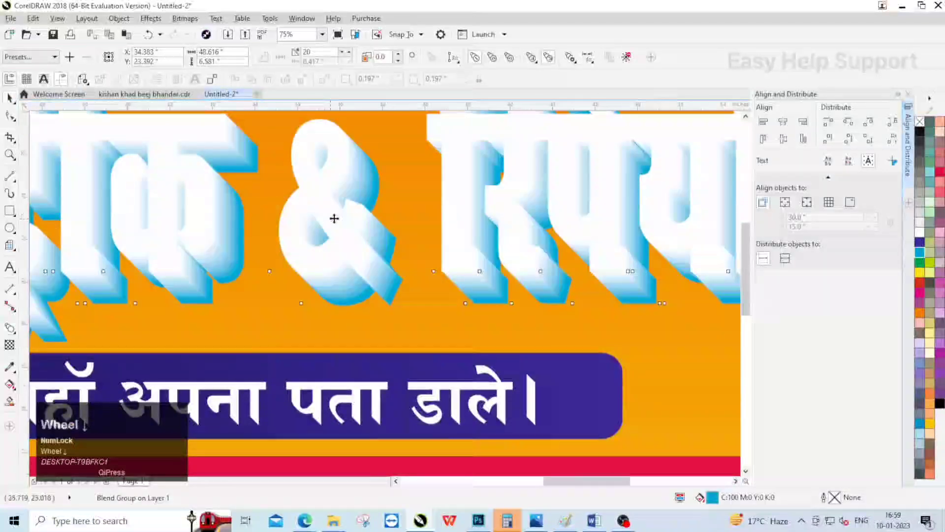
Paste another copy of the white heading in place over the blend.
left_click(649, 241)
right_click(642, 218)
left_click(658, 308)
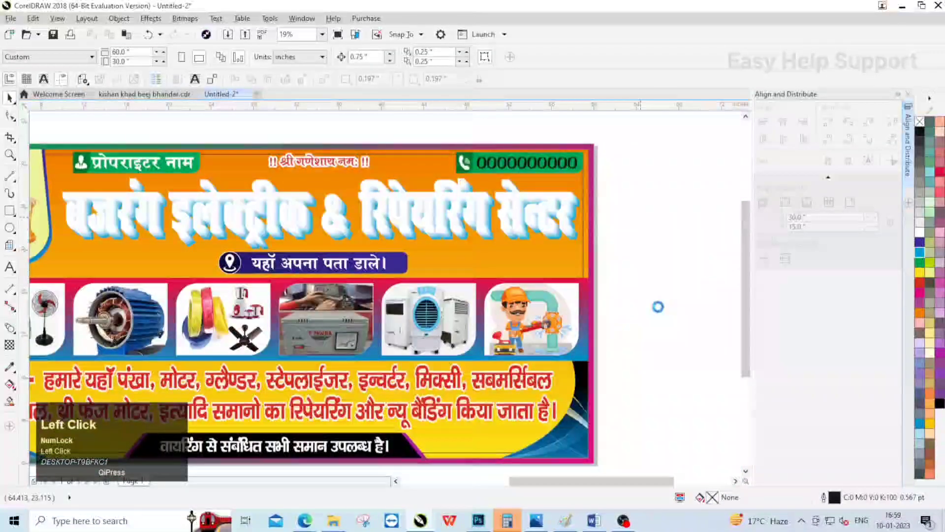
Apply a vertical linear gradient to the top heading, from white above to dark magenta, C15 M100 Y11 K43, below.
left_click(10, 385)
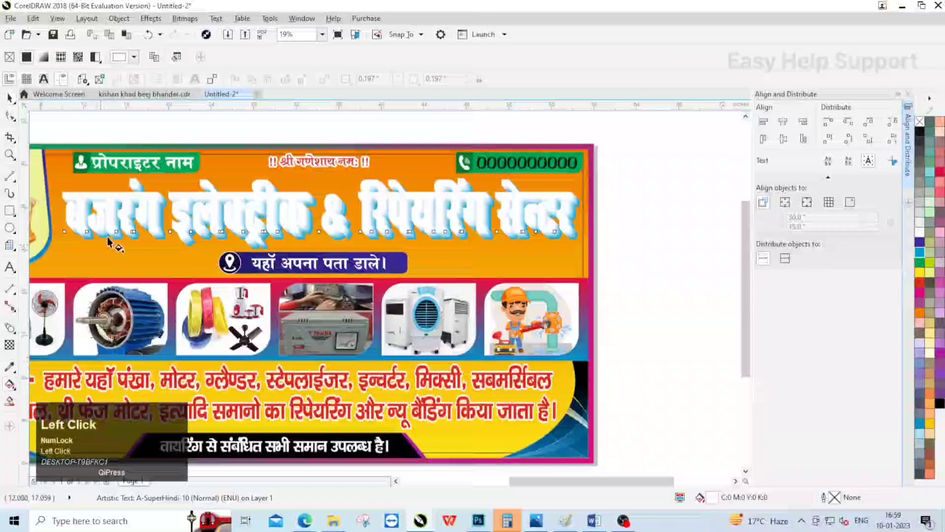
left_click(44, 56)
scroll(258, 200, "up", 2)
left_click(255, 243)
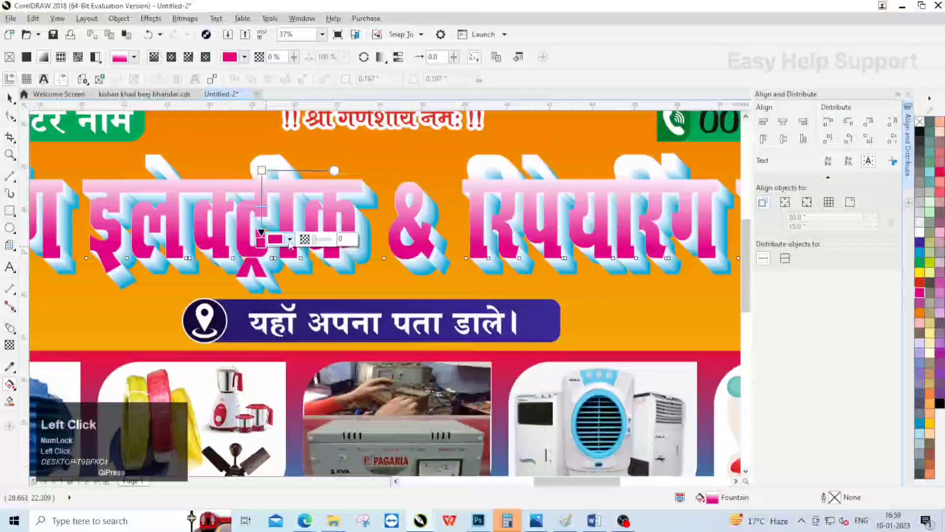
left_click(274, 240)
left_click_drag(337, 329, 337, 329)
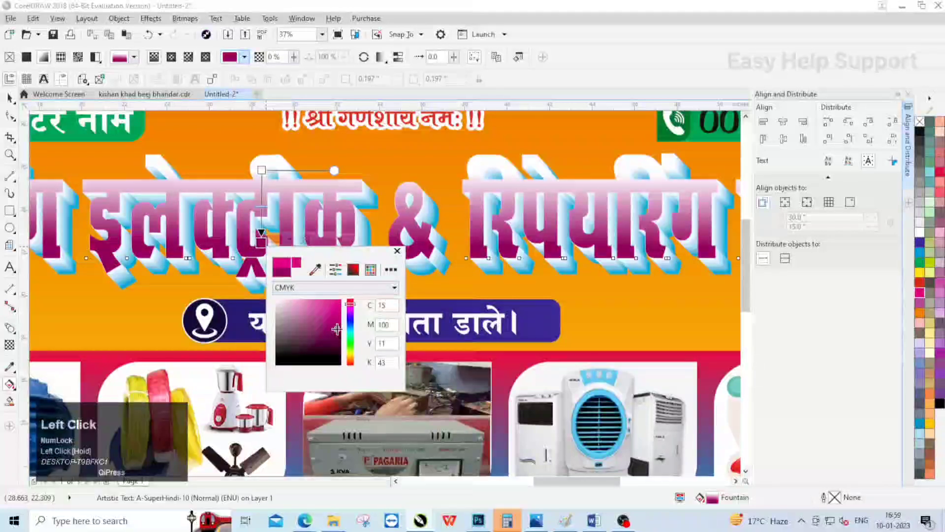
Recolour the upper end of the top heading's gradient to magenta and finish editing the fill.
left_click(397, 251)
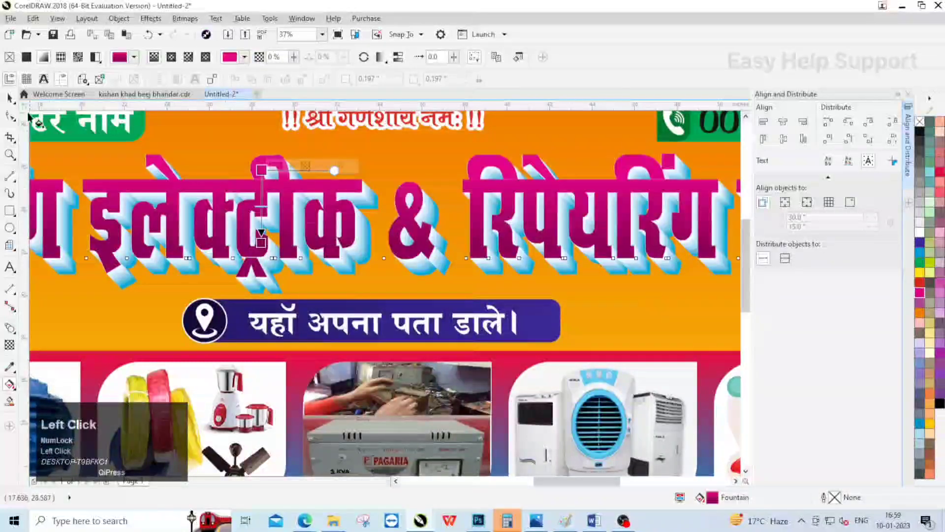
left_click(10, 99)
scroll(342, 238, "down", 1)
left_click(679, 221)
Give the top gradient heading a white 12 pt outline.
left_click(605, 229)
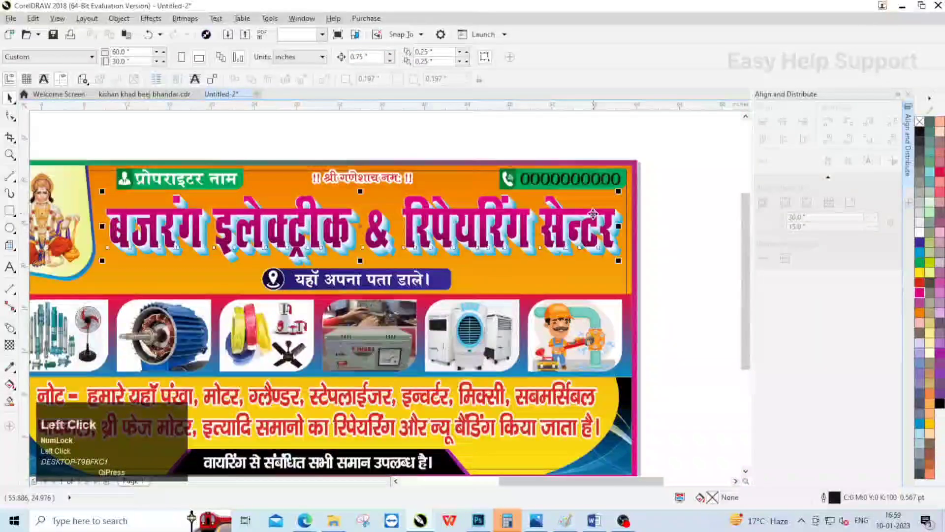
double_click(835, 499)
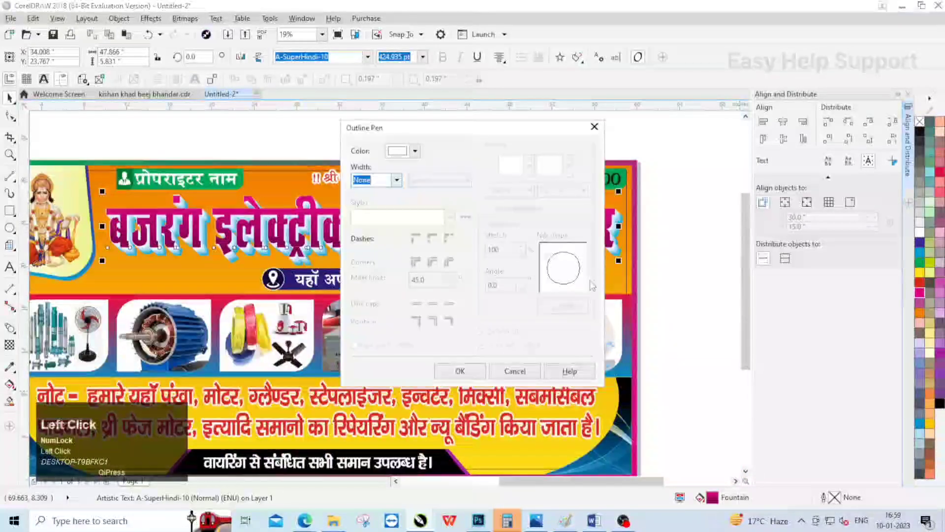
left_click(396, 181)
left_click(374, 290)
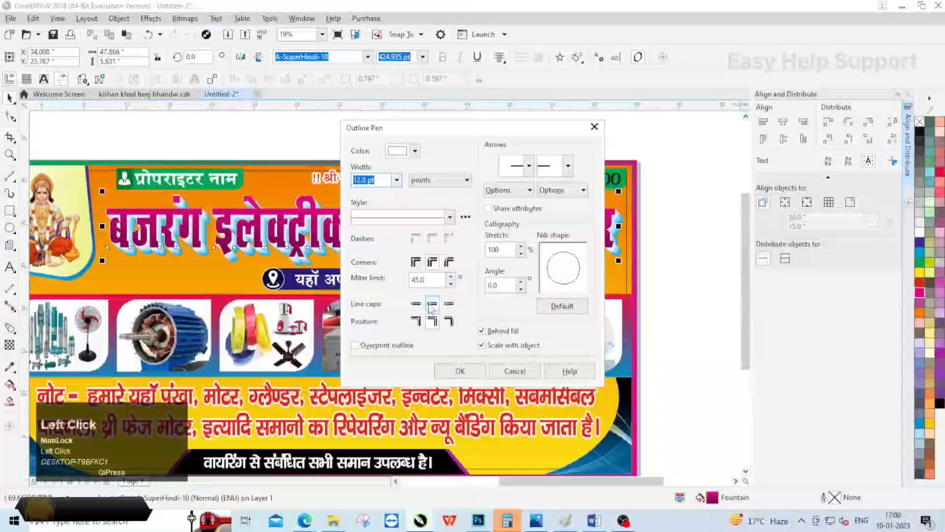
left_click(459, 370)
left_click(708, 268)
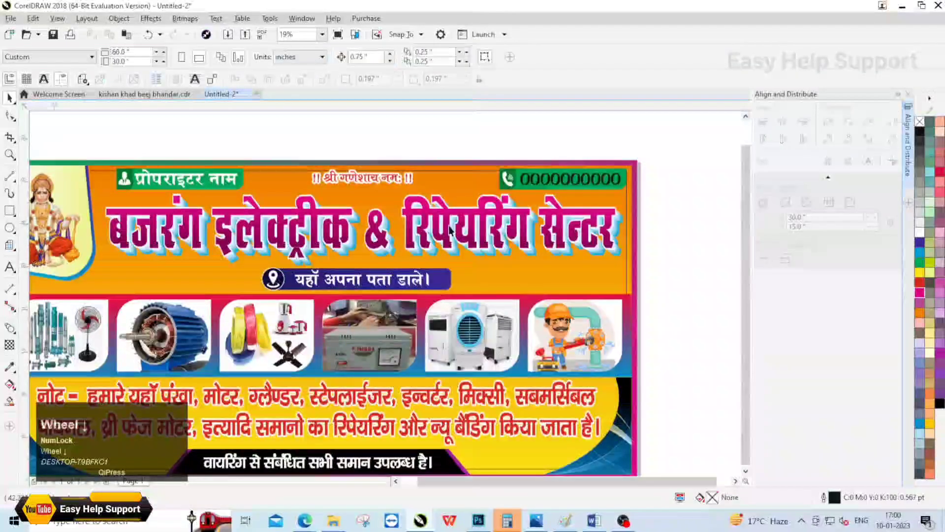
Hide the 58 × 28 inch margin guide rectangle.
scroll(468, 209, "down", 2)
left_click(467, 209)
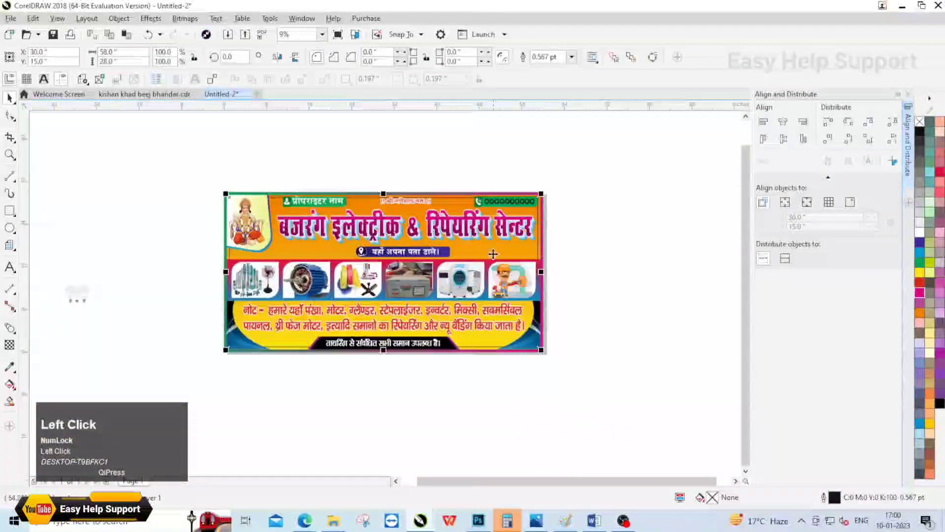
right_click(445, 203)
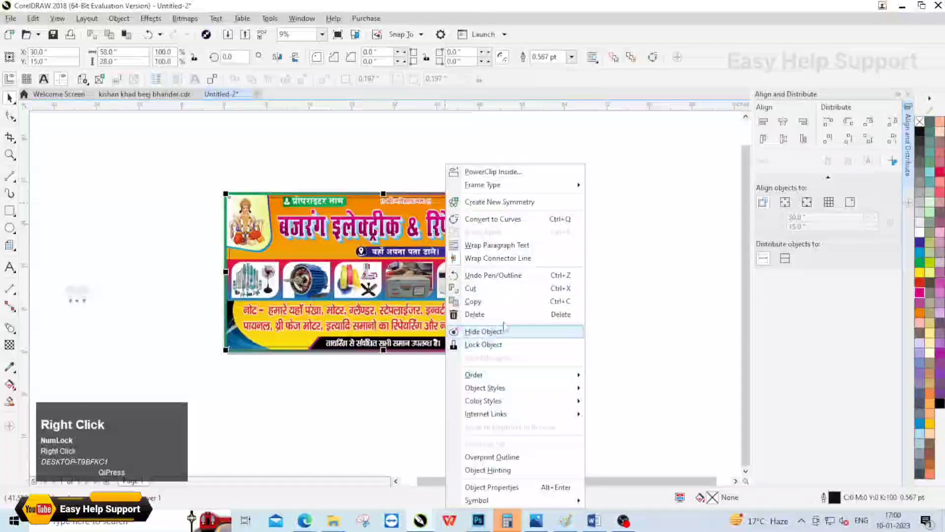
left_click(616, 327)
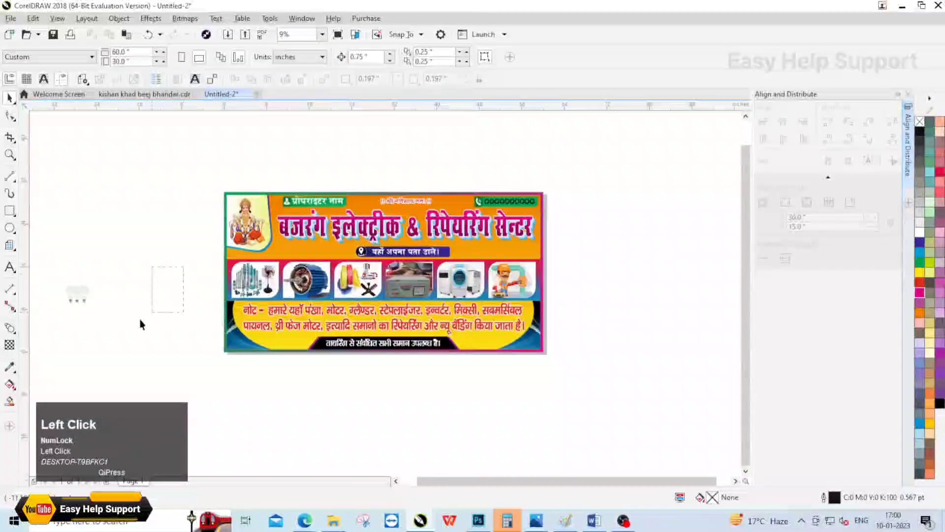
Place the light bulbs in the banner's lower yellow area beside the black strip and put a copy at the strip's other end.
left_click_drag(74, 310, 290, 346)
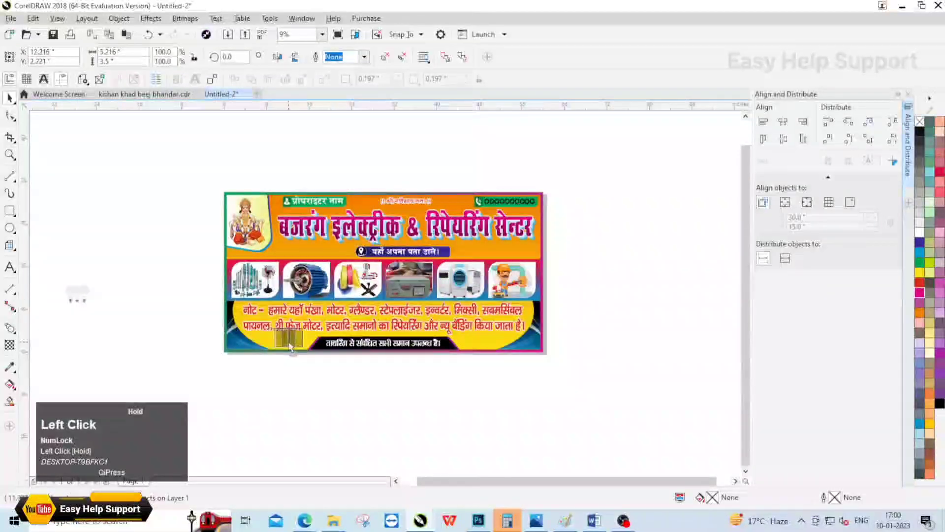
scroll(293, 346, "up", 2)
left_click_drag(347, 291, 477, 331)
scroll(311, 311, "down", 2)
left_click(137, 202)
scroll(138, 202, "down", 1)
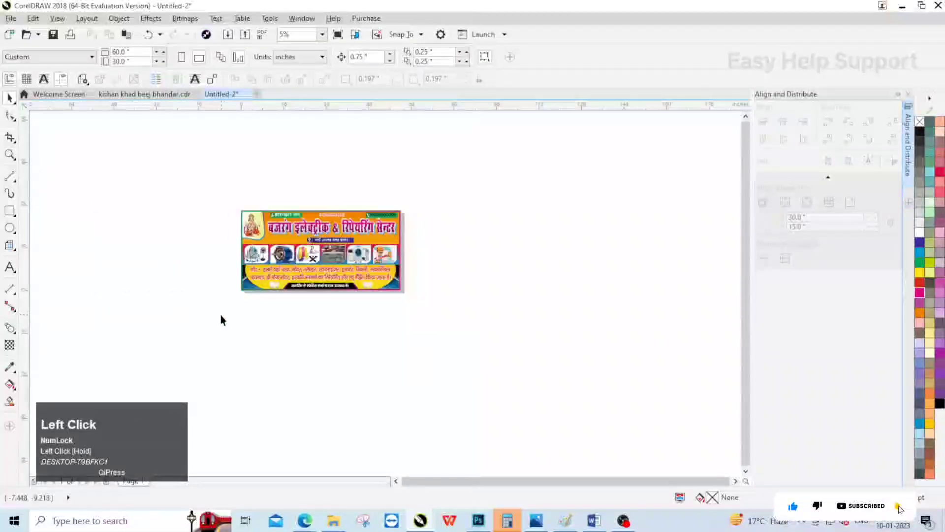
Close the Align and Distribute docker and fill the phone number on the green contact plate with white.
key("F4")
left_click(908, 94)
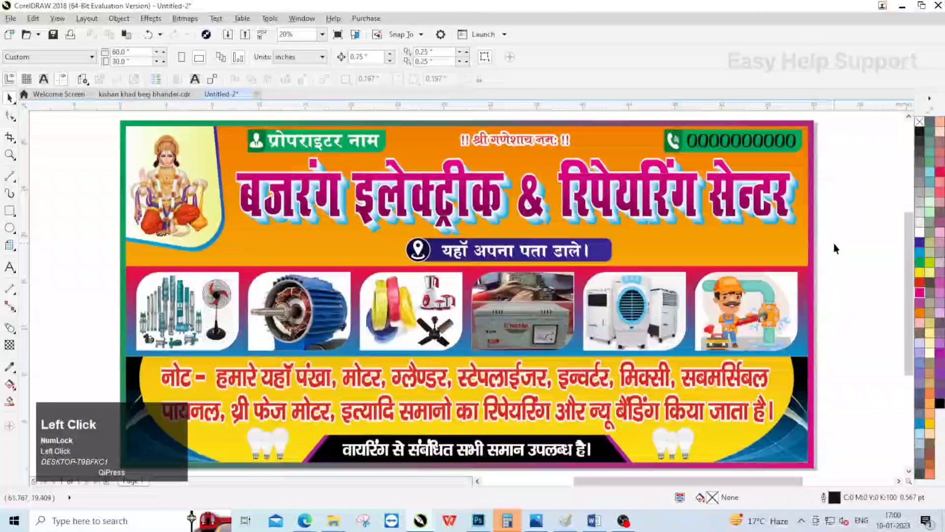
left_click(738, 141)
left_click(919, 232)
left_click(851, 249)
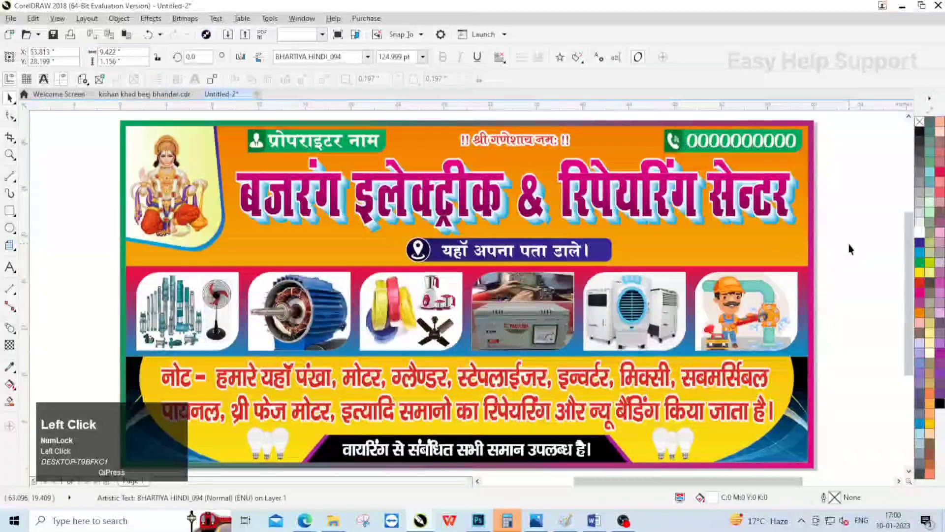